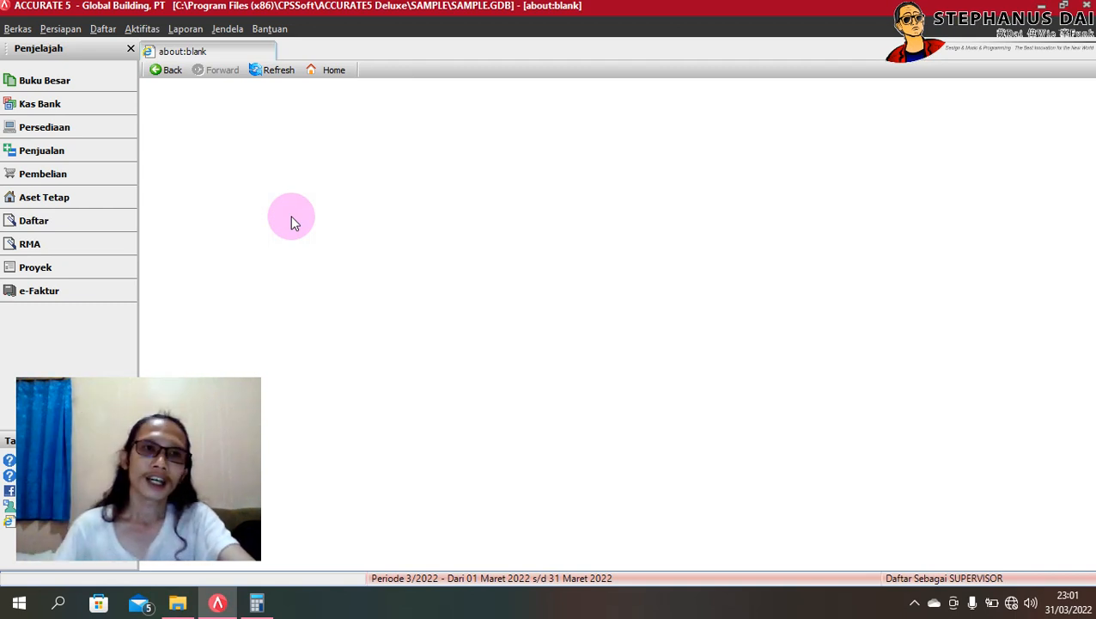
Step: Open the Kode Pajak (tax code) list from the other lists
{"action": "left_click", "coordinate": [103, 28]}
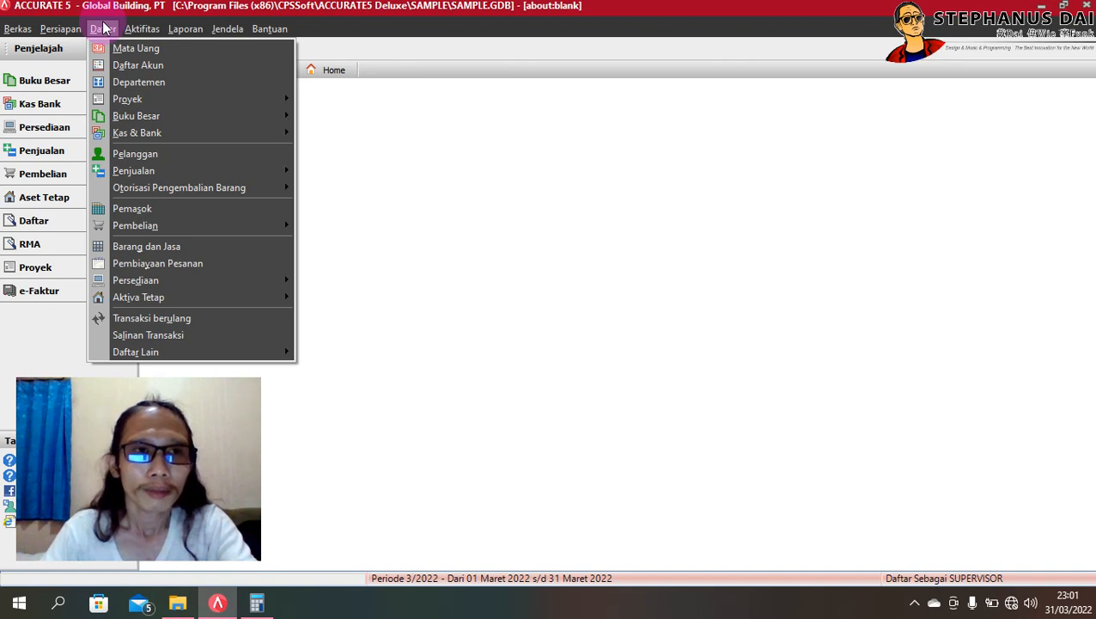
{"action": "mouse_move", "coordinate": [219, 359]}
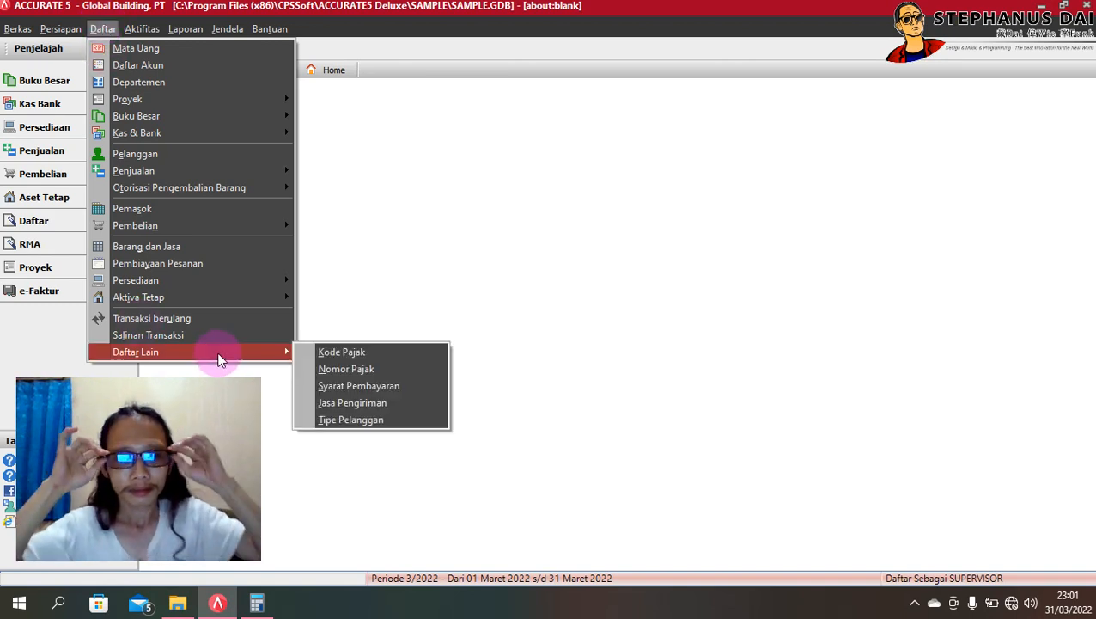
{"action": "left_click", "coordinate": [341, 353]}
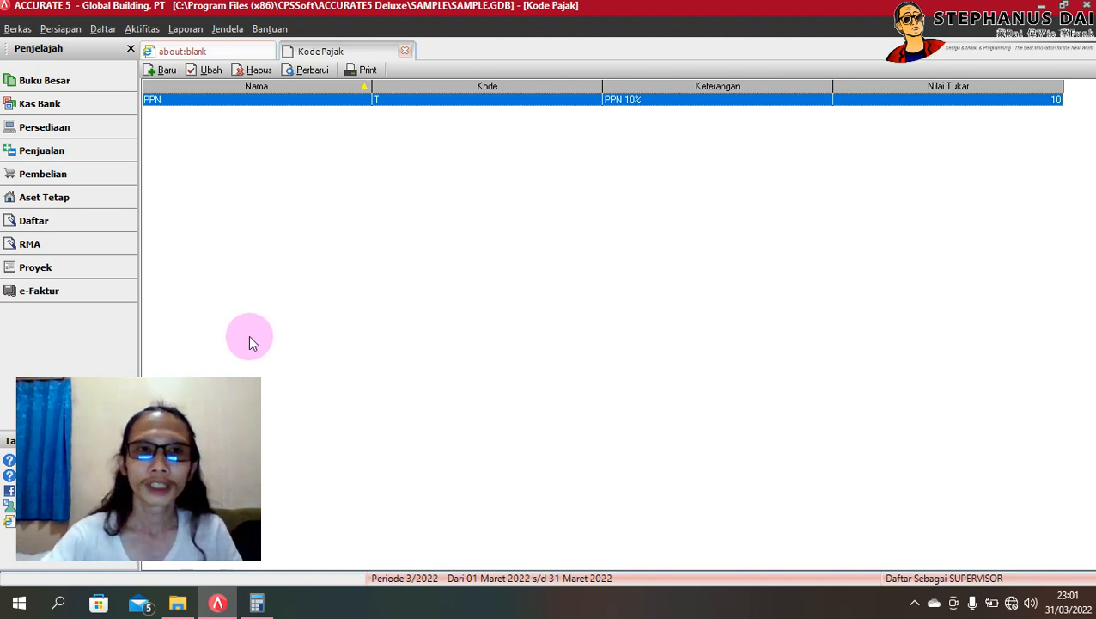
{"action": "left_click", "coordinate": [103, 29]}
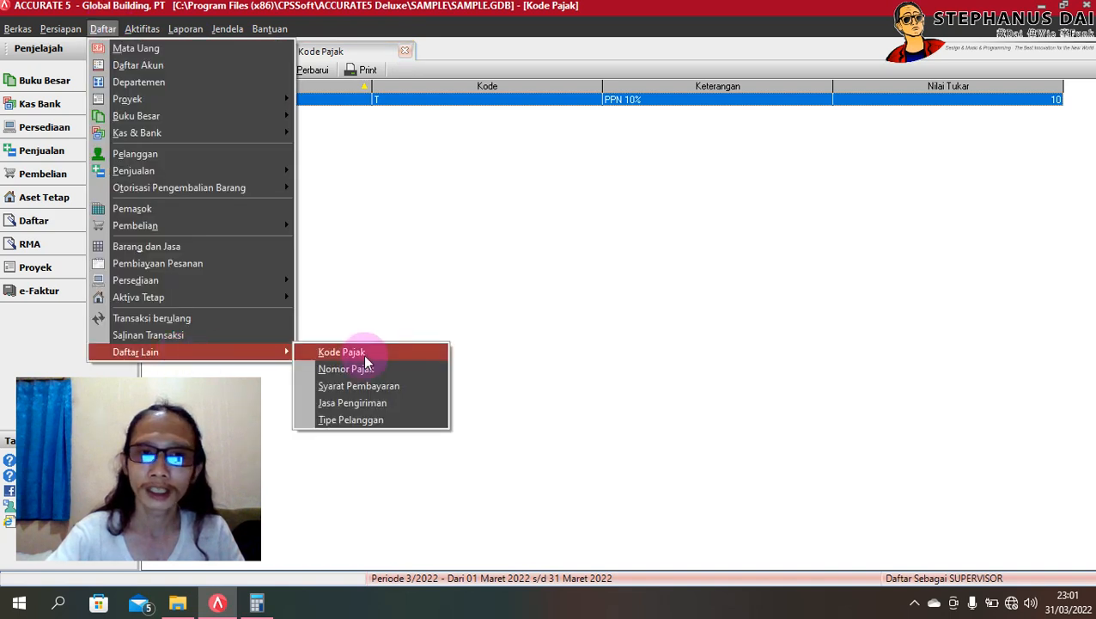
{"action": "left_click", "coordinate": [455, 208]}
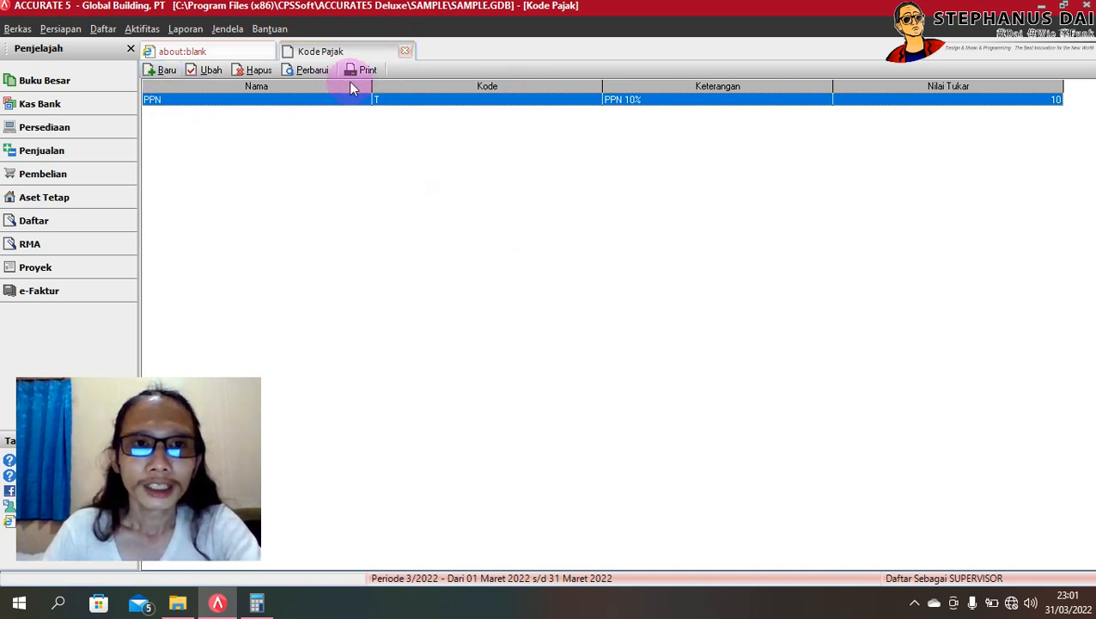
Step: Set the PPN tax code's rate to 11 and its description to PPN 11%, save it and refresh the list
{"action": "double_click", "coordinate": [341, 109]}
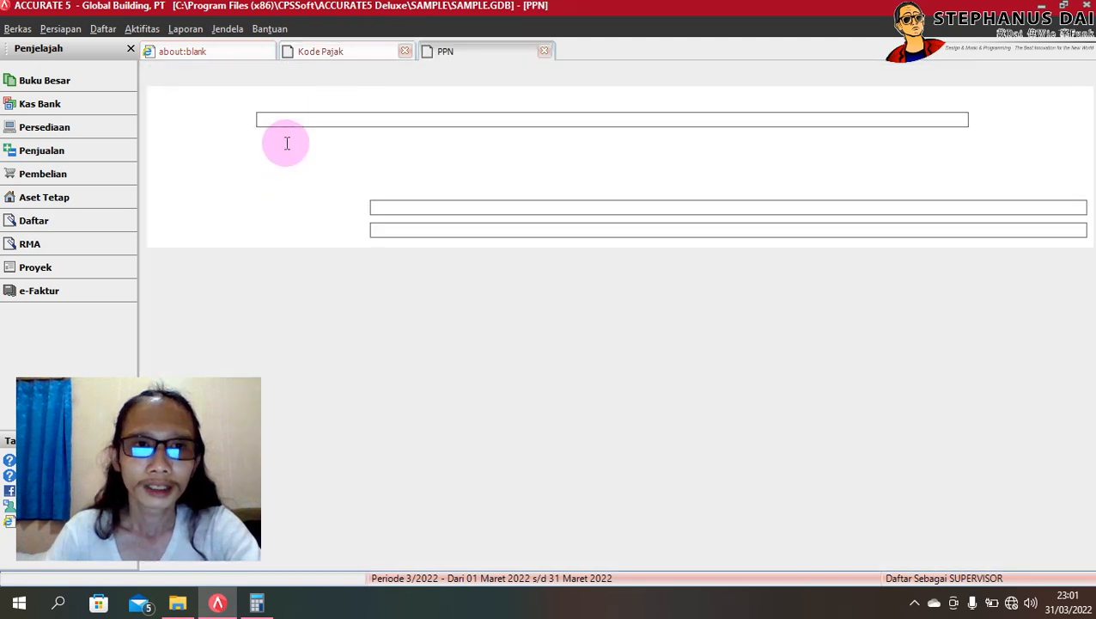
{"action": "left_click", "coordinate": [266, 140]}
{"action": "key", "text": "BackSpace"}
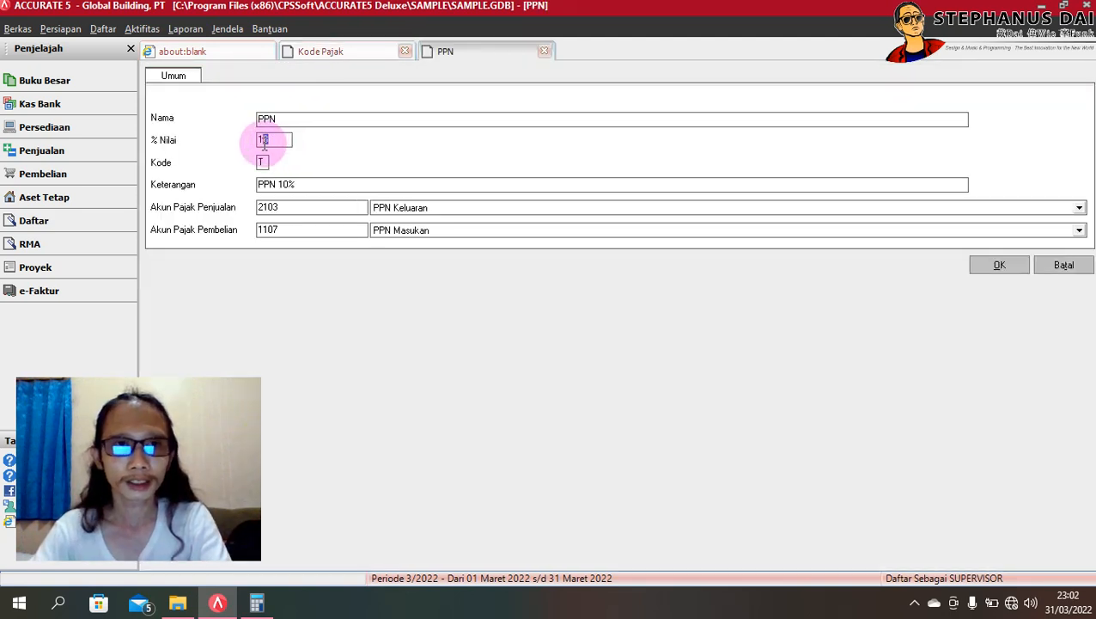
{"action": "type", "text": "1"}
{"action": "left_click", "coordinate": [285, 185]}
{"action": "key", "text": "BackSpace"}
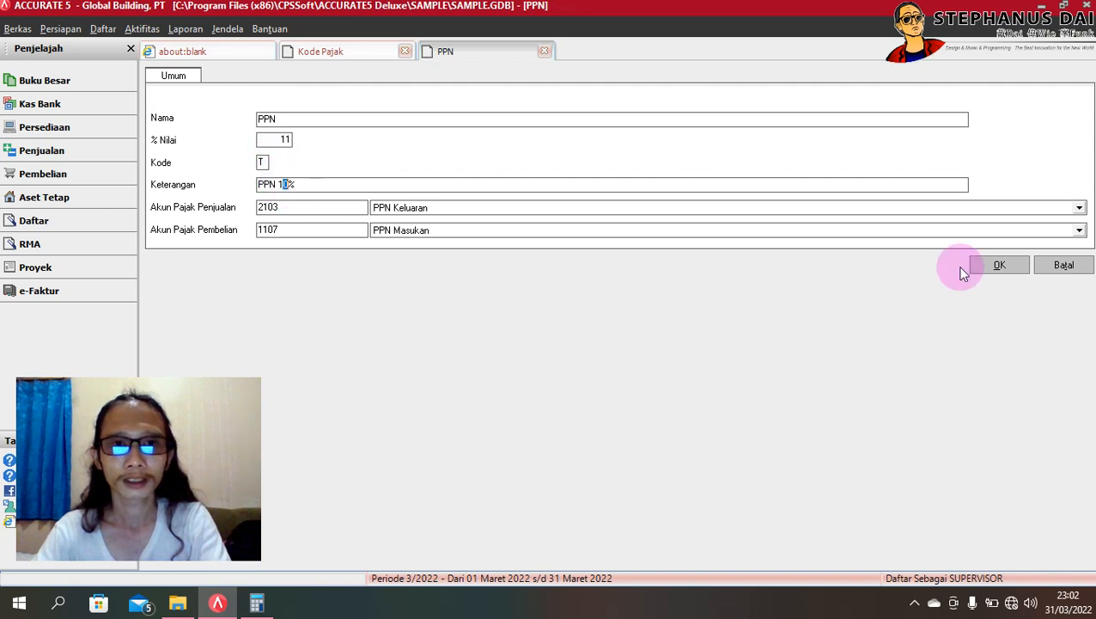
{"action": "type", "text": "1"}
{"action": "left_click", "coordinate": [1001, 266]}
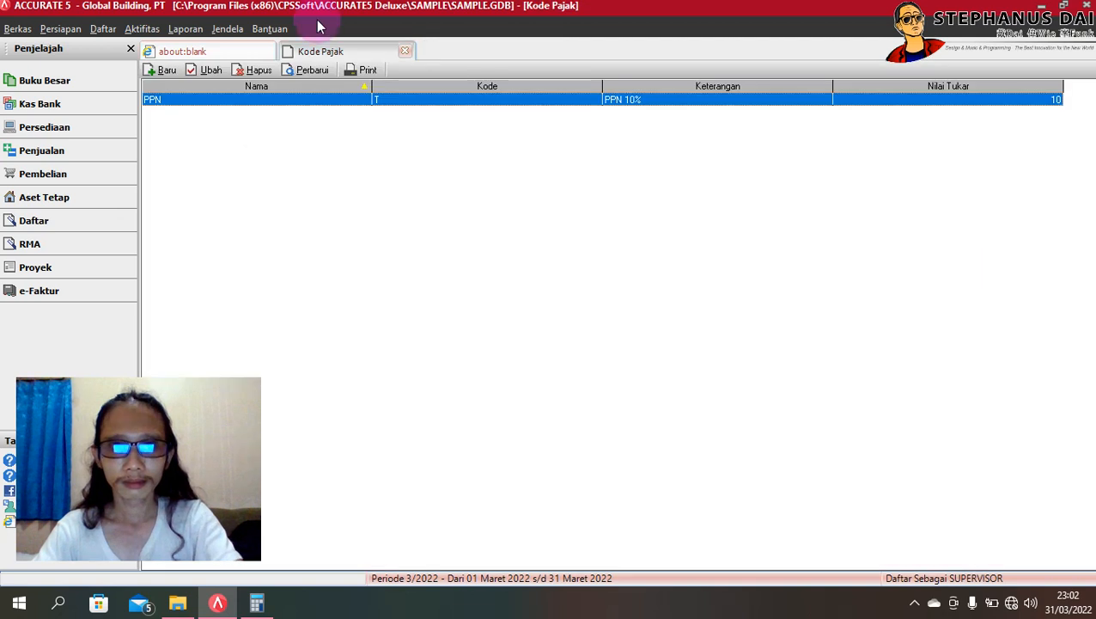
{"action": "left_click", "coordinate": [305, 70]}
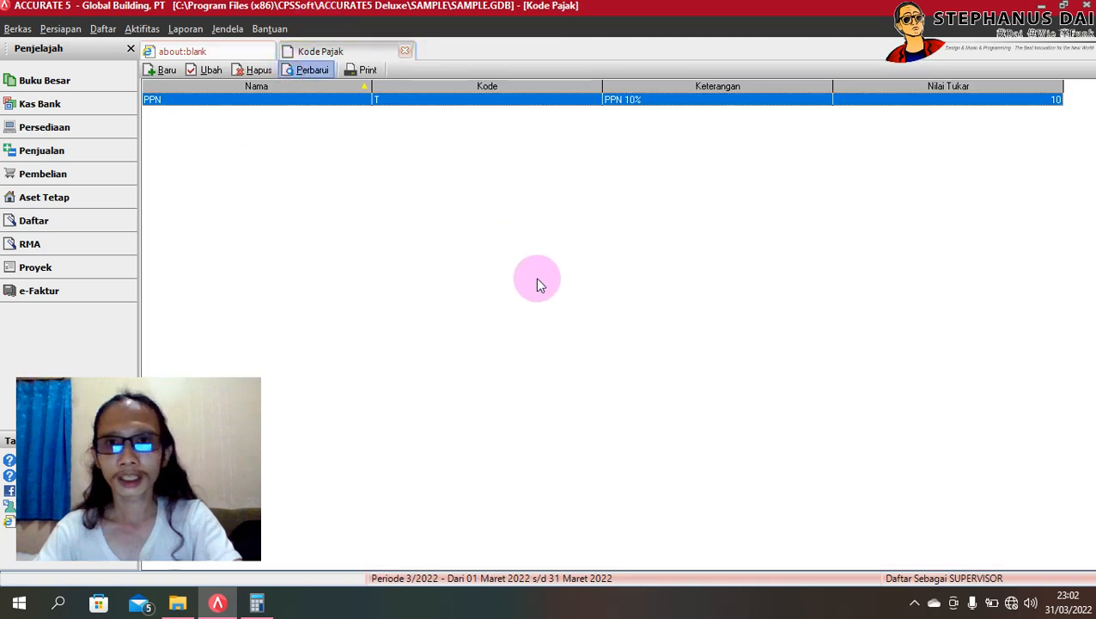
Step: Open the Faktur Penjualan list and bring up the Multi Jaya Makmur sales invoice to check its PPN
{"action": "left_click", "coordinate": [103, 28]}
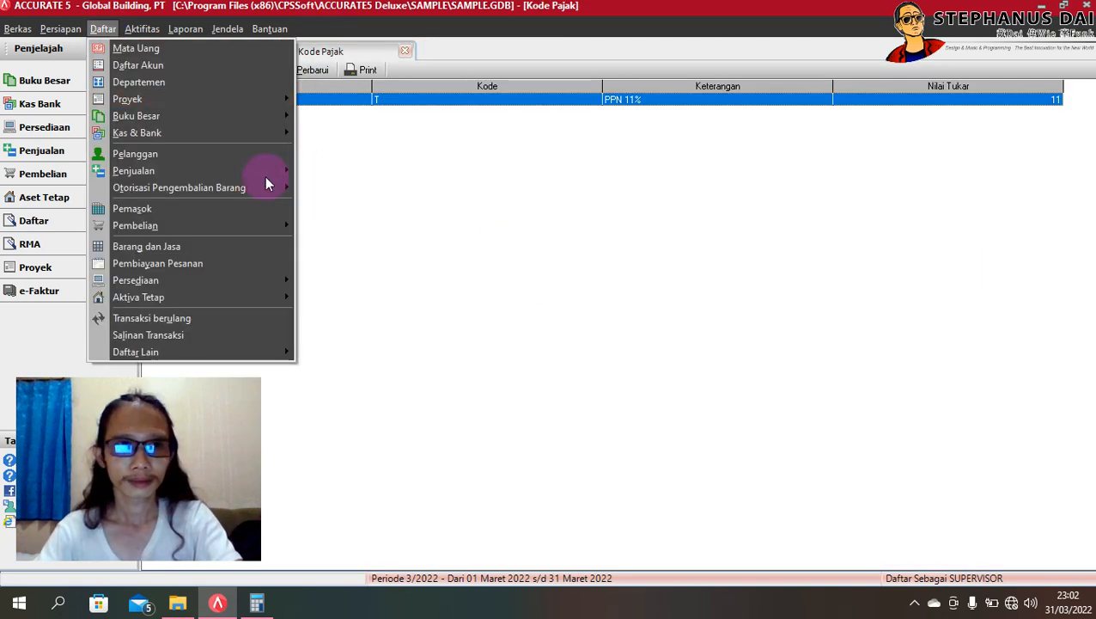
{"action": "mouse_move", "coordinate": [264, 177]}
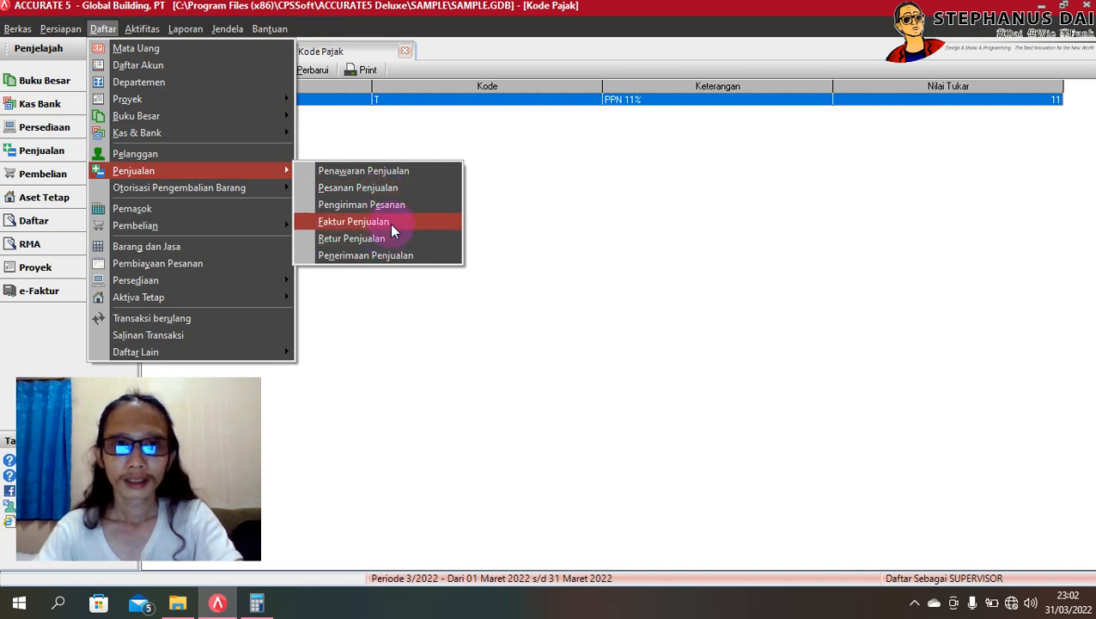
{"action": "left_click", "coordinate": [450, 126]}
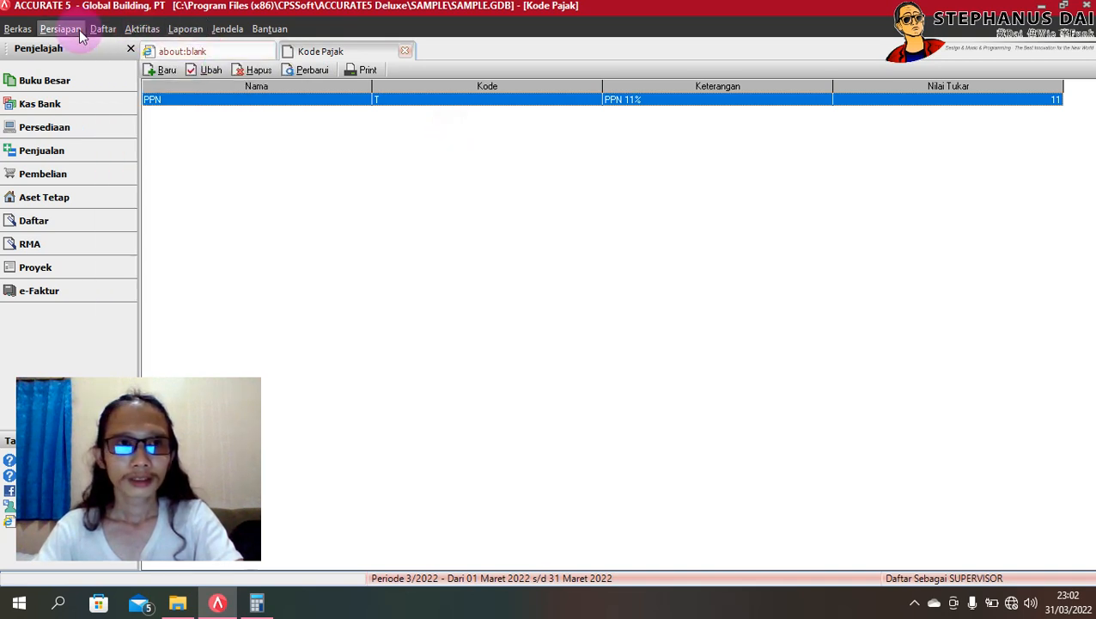
{"action": "left_click", "coordinate": [102, 28]}
{"action": "mouse_move", "coordinate": [280, 174]}
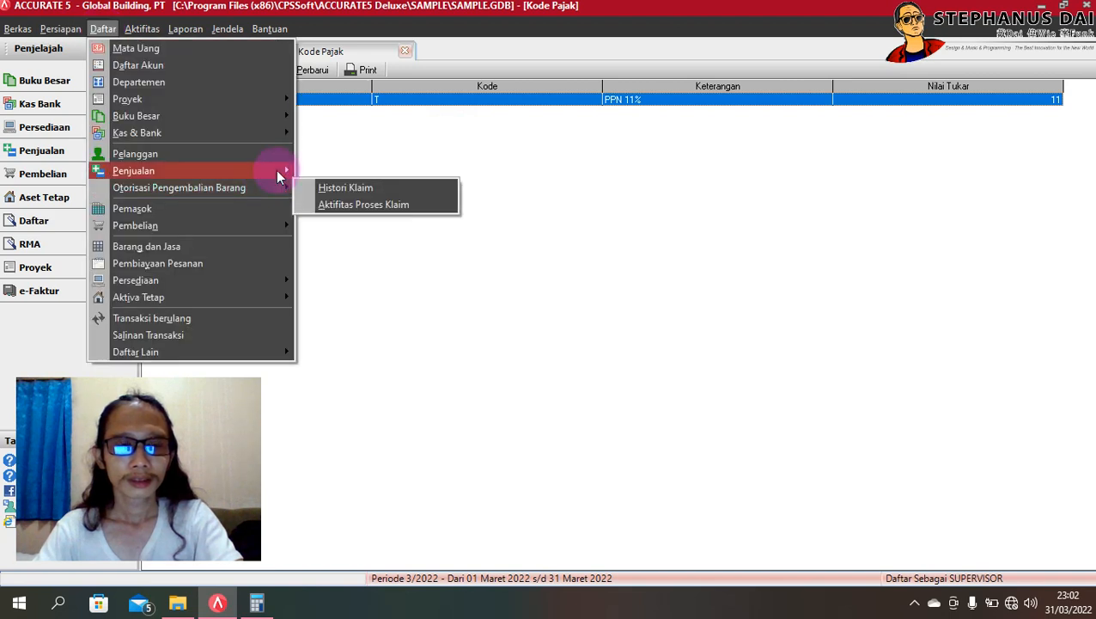
{"action": "left_click", "coordinate": [360, 223]}
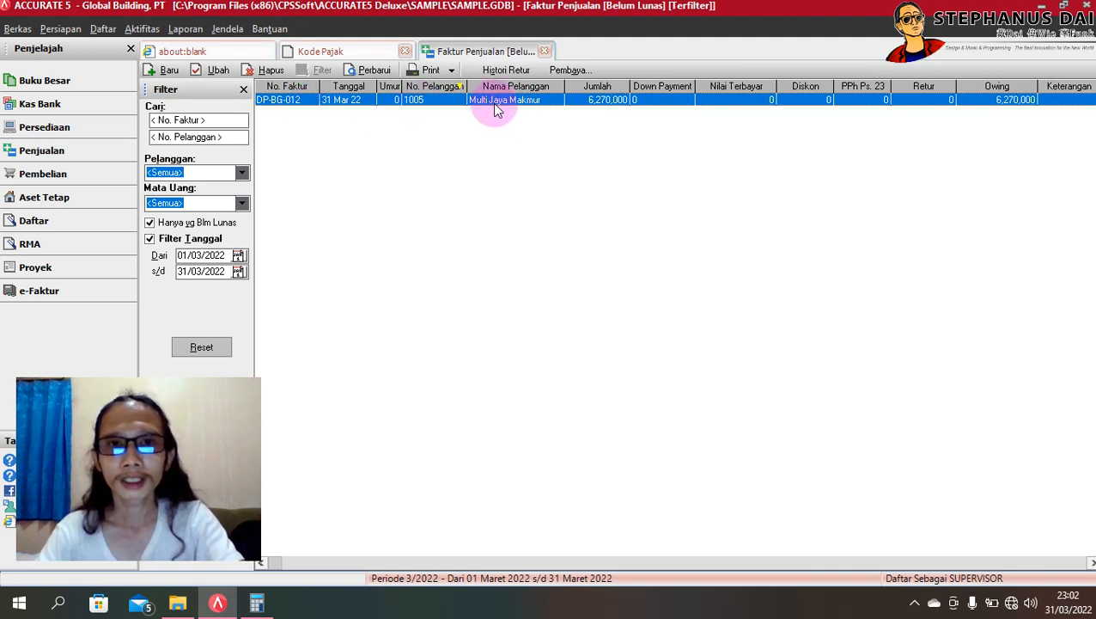
{"action": "double_click", "coordinate": [550, 99]}
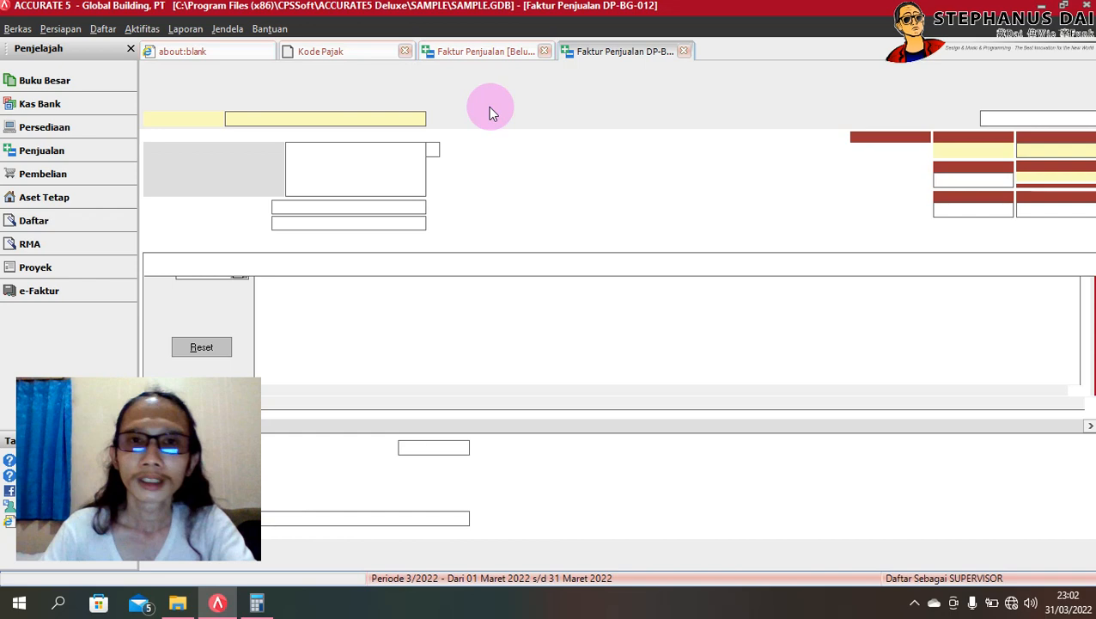
Step: Open the Multi Jaya Makmur customer record, review its sales tax settings and close the record
{"action": "left_click", "coordinate": [103, 28]}
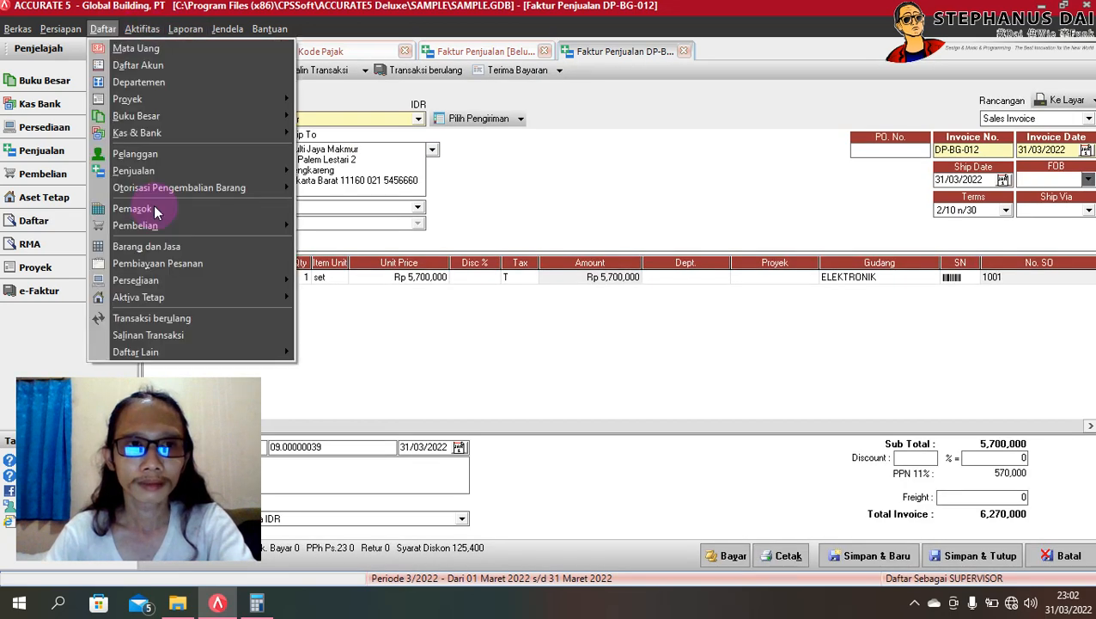
{"action": "left_click", "coordinate": [733, 239]}
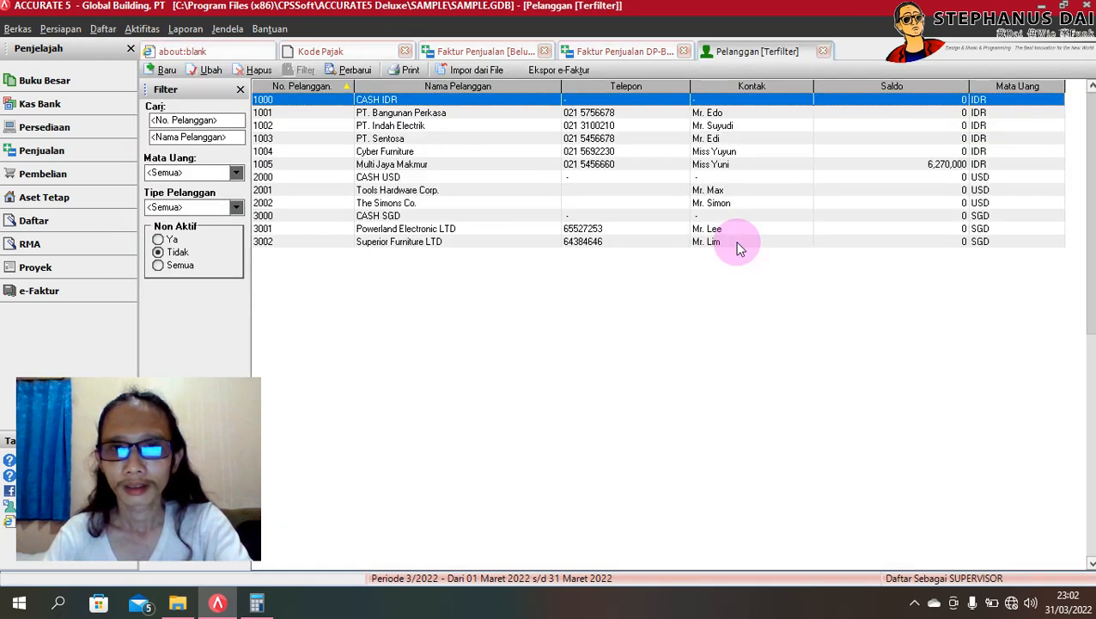
{"action": "left_click", "coordinate": [419, 165]}
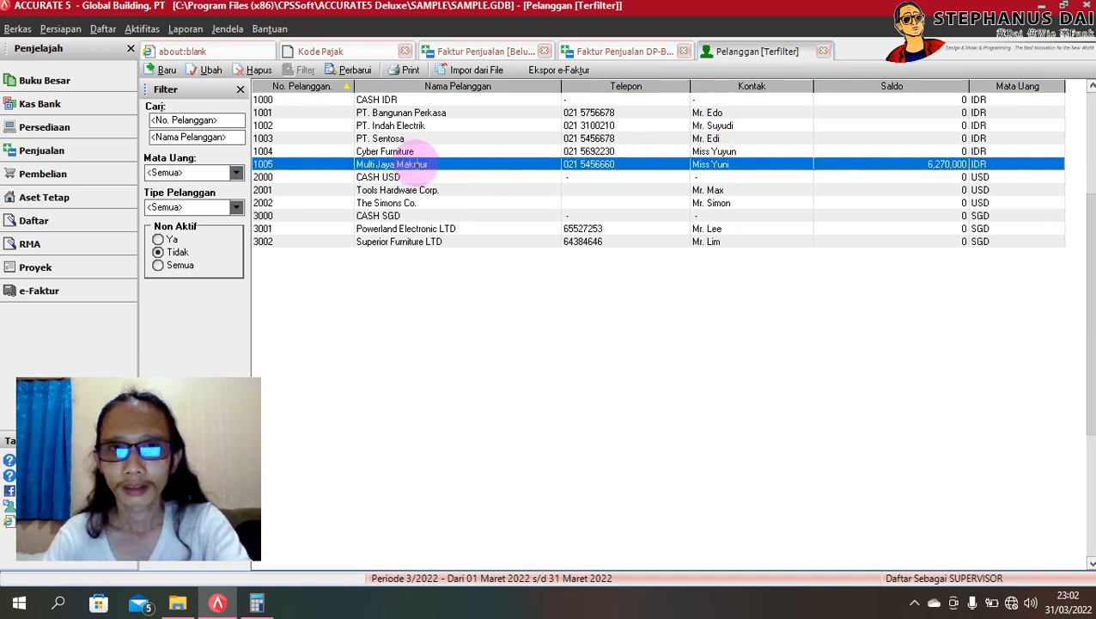
{"action": "double_click", "coordinate": [419, 165]}
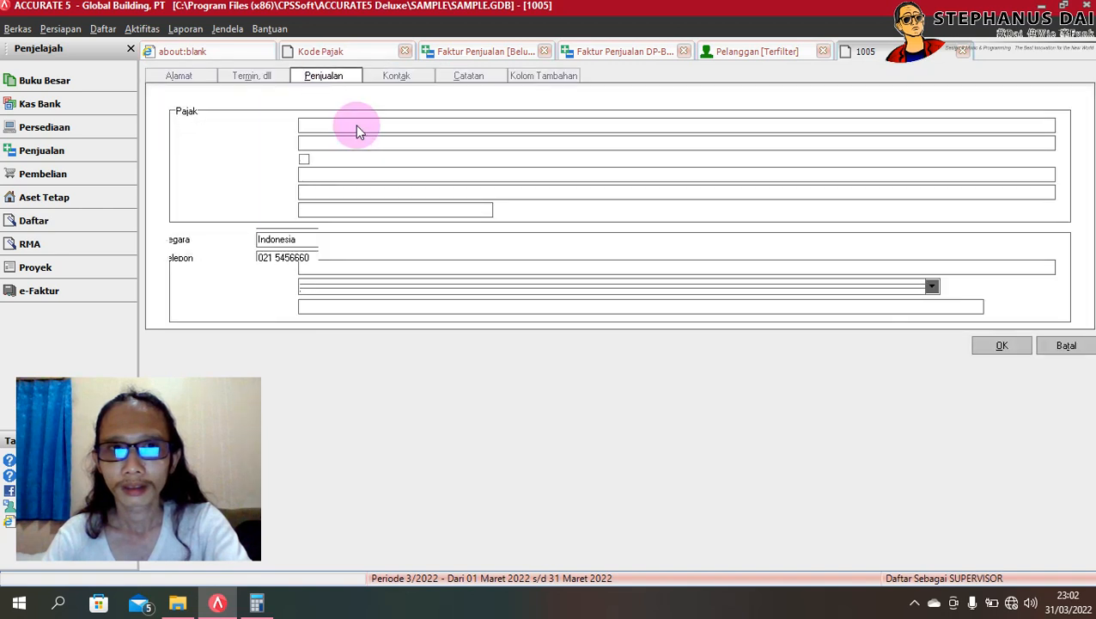
{"action": "left_click", "coordinate": [358, 127]}
{"action": "left_click", "coordinate": [350, 147]}
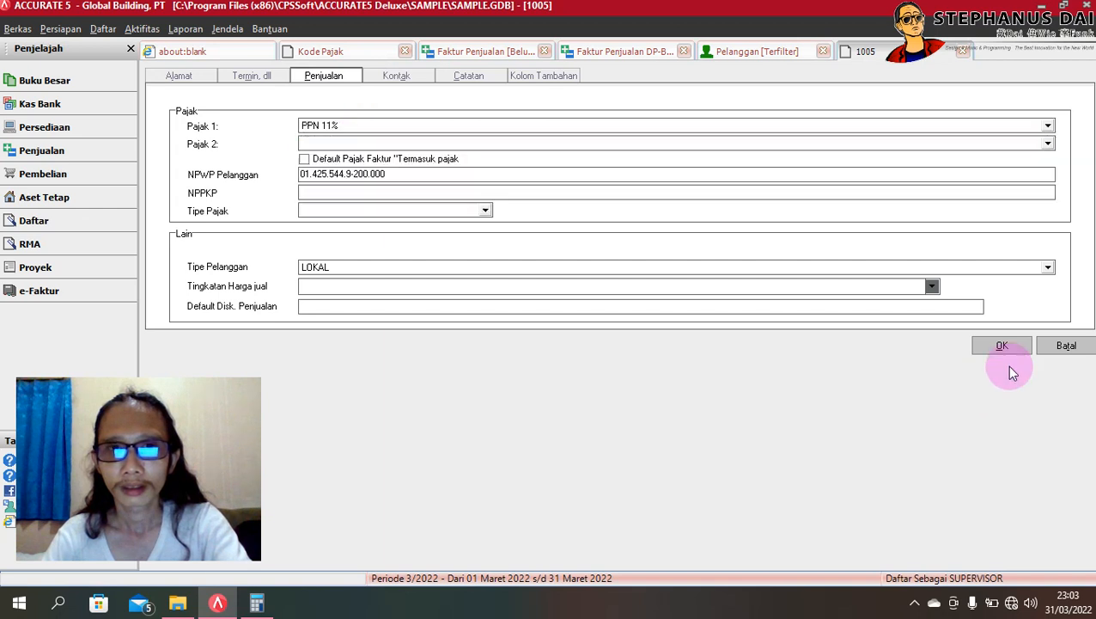
{"action": "left_click", "coordinate": [1000, 343]}
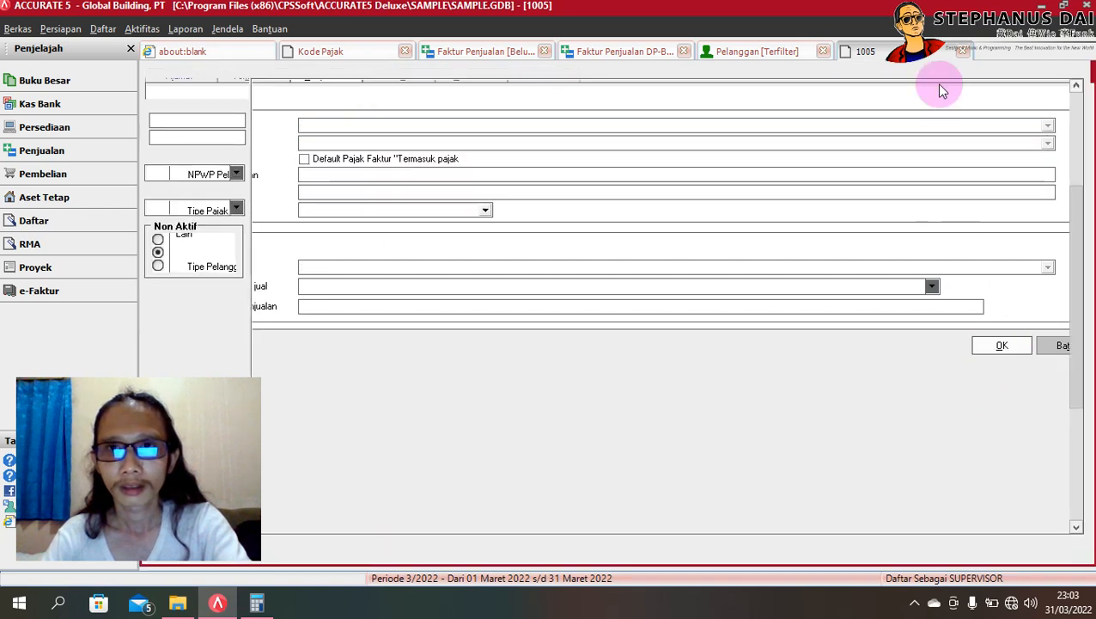
Step: Close the open sales invoice and reopen it from the Faktur Penjualan list
{"action": "left_click", "coordinate": [608, 52]}
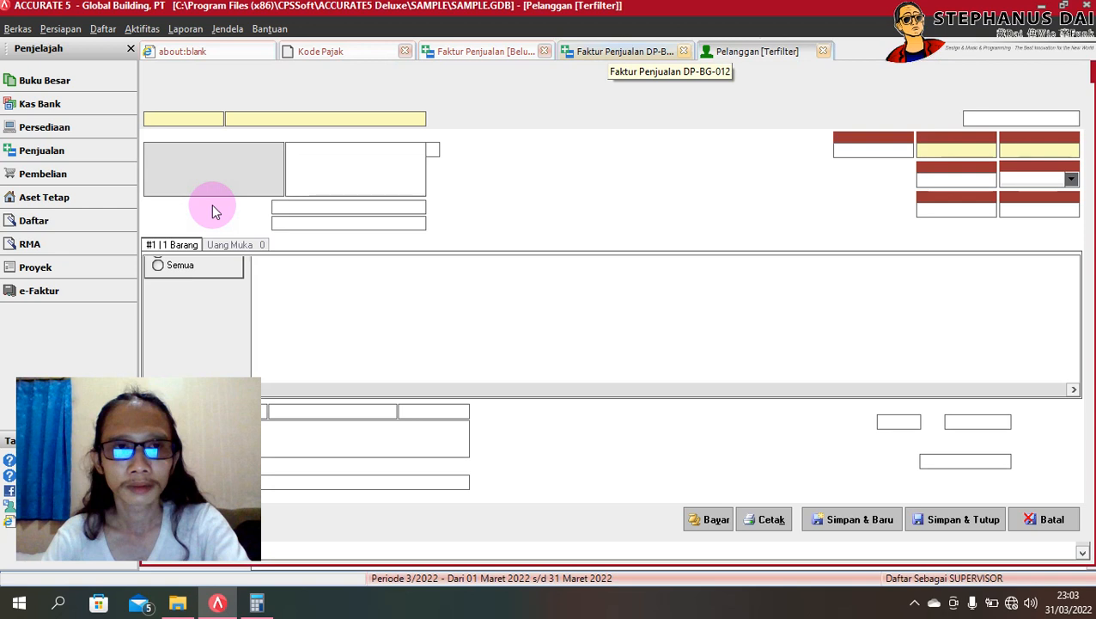
{"action": "left_click", "coordinate": [685, 51]}
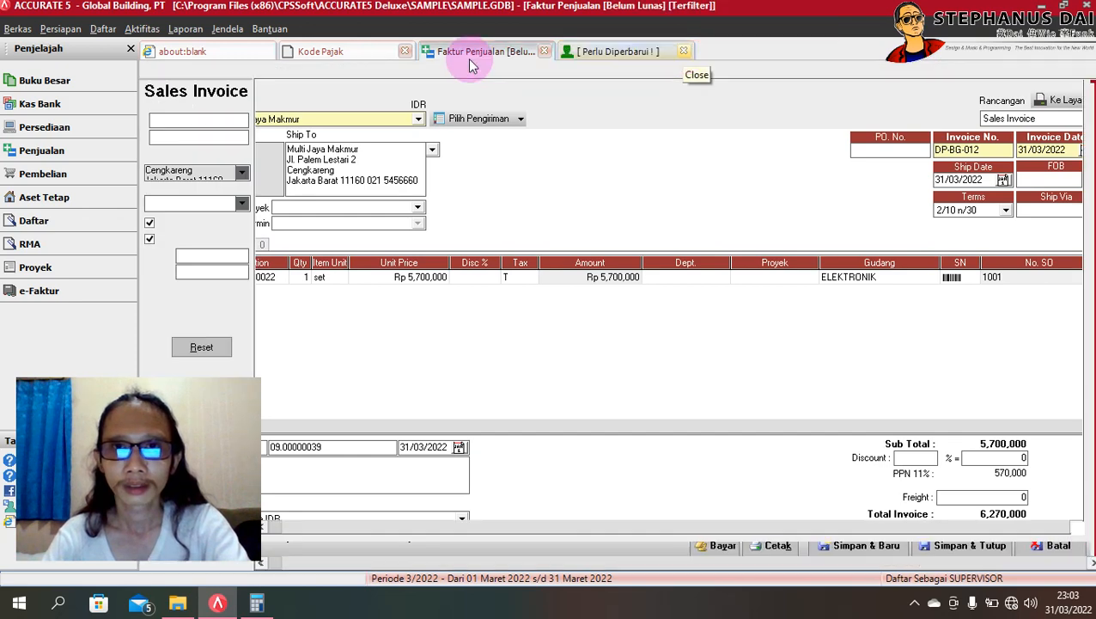
{"action": "left_click", "coordinate": [447, 101]}
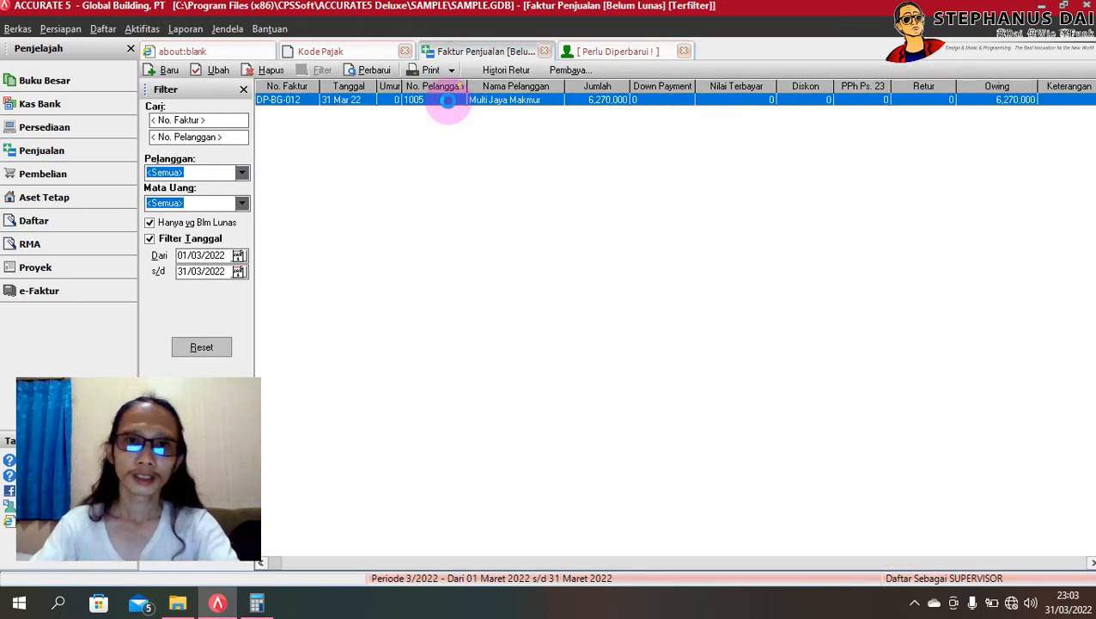
{"action": "double_click", "coordinate": [447, 100]}
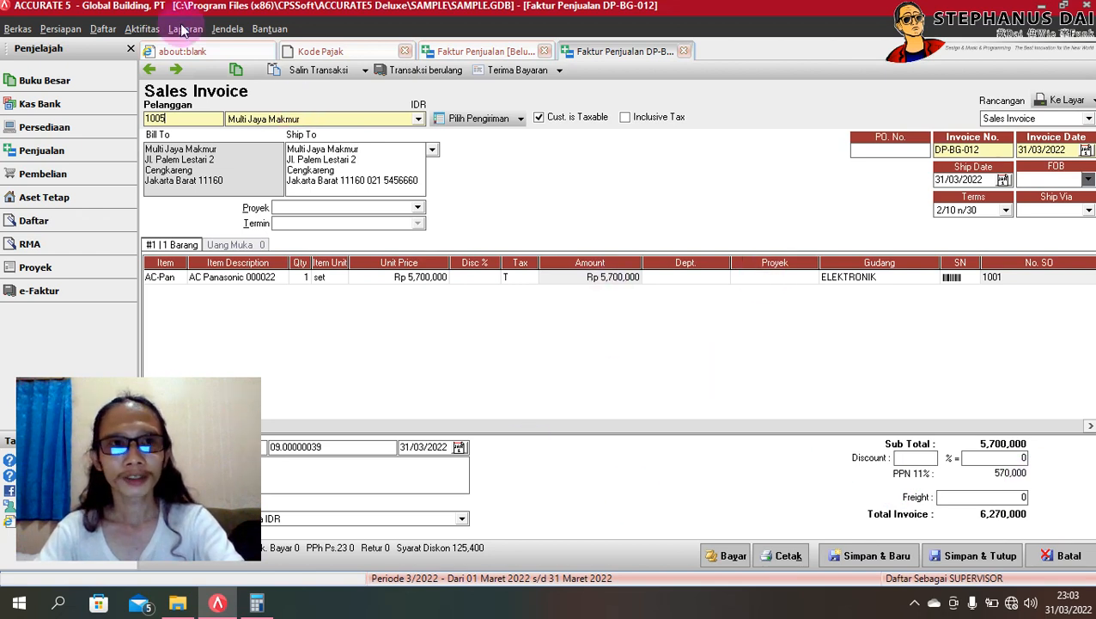
Step: Turn Cust. is Taxable off and on again to recalculate the invoice's PPN, and close the invoice without saving
{"action": "left_click", "coordinate": [564, 125]}
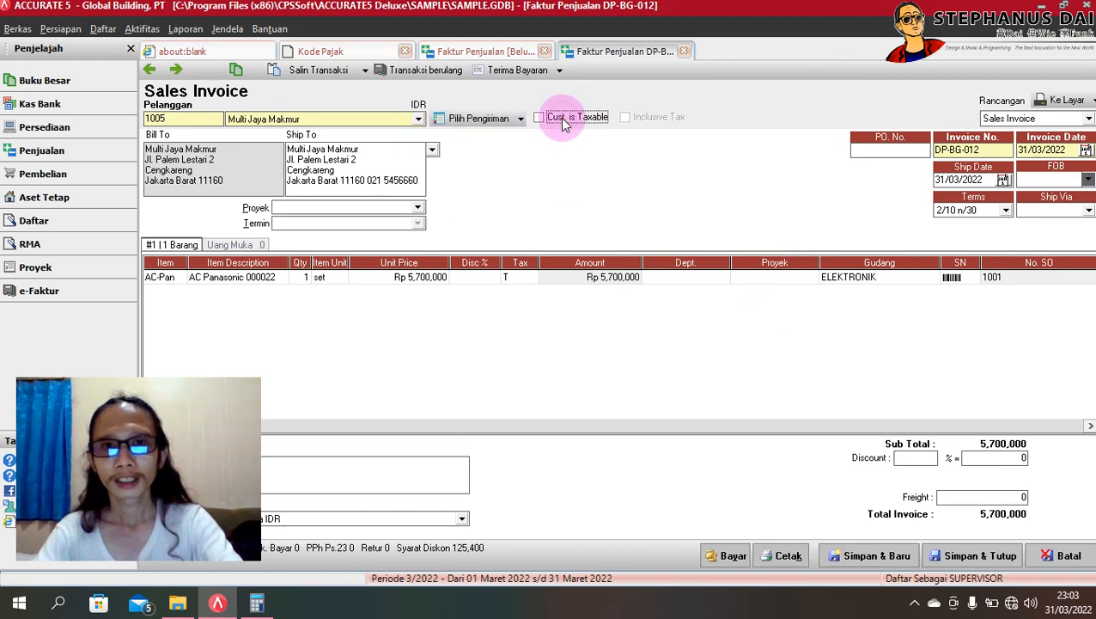
{"action": "left_click", "coordinate": [564, 125]}
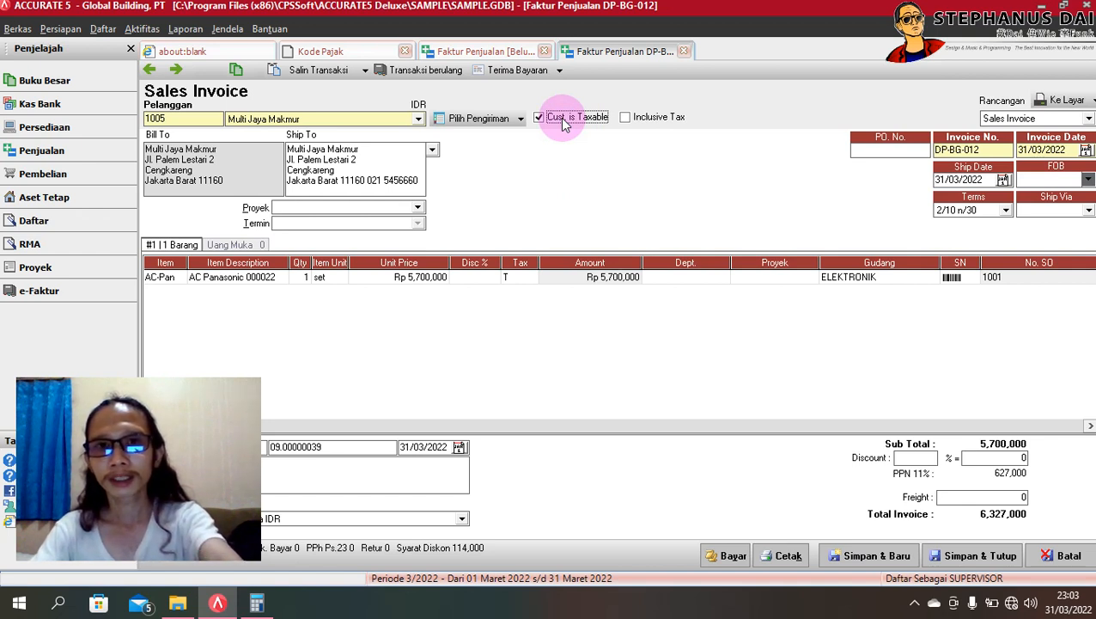
{"action": "left_click", "coordinate": [565, 124]}
{"action": "left_click", "coordinate": [564, 124]}
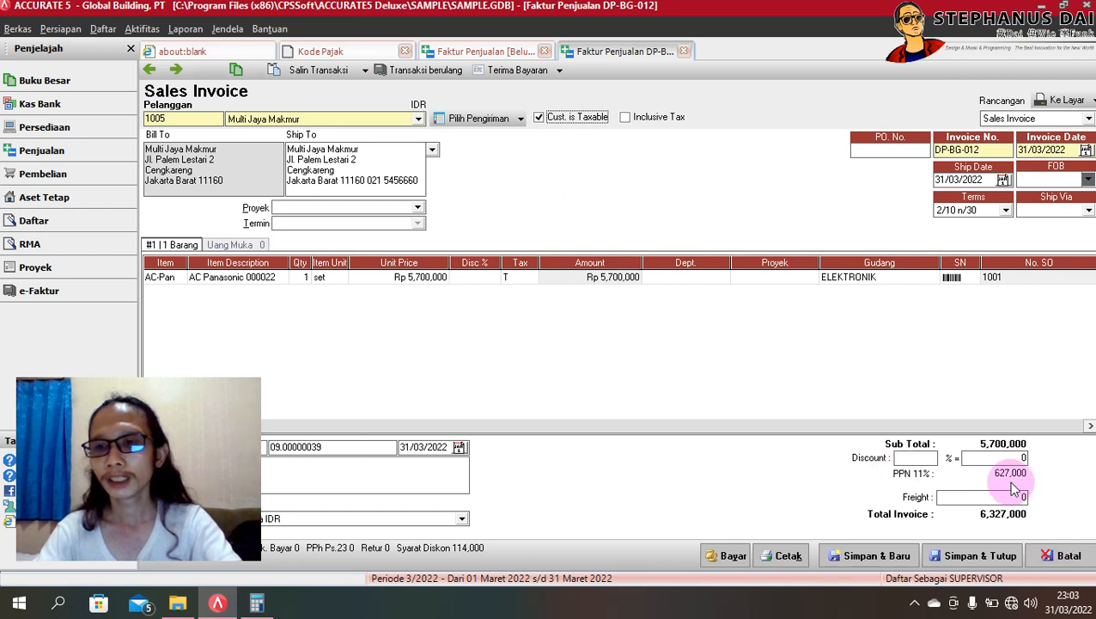
{"action": "left_click", "coordinate": [1063, 561]}
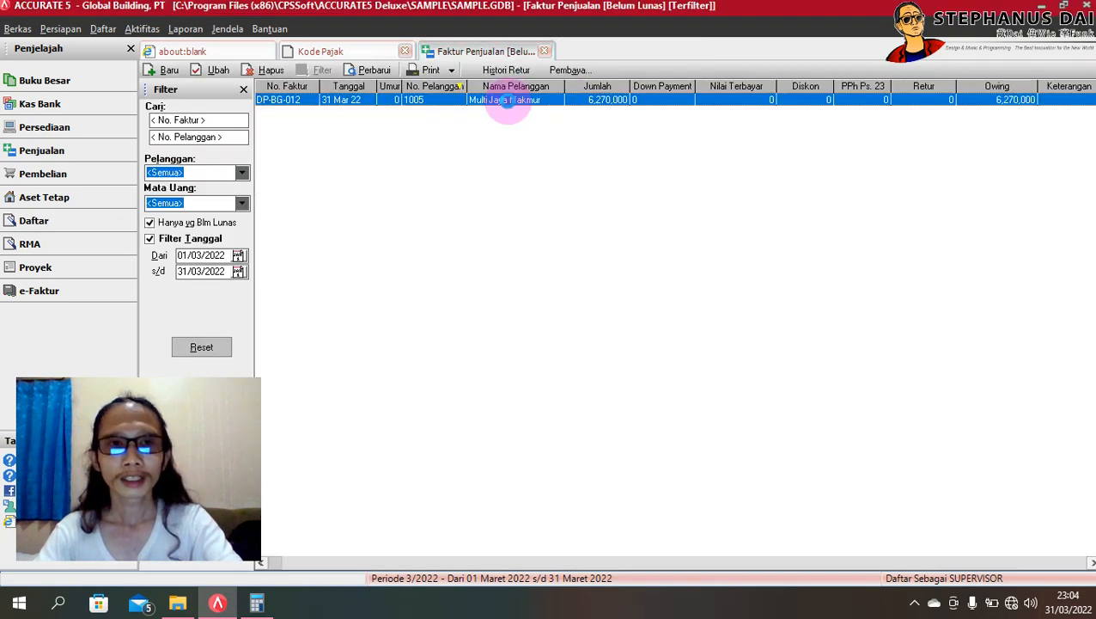
Step: Reopen the Multi Jaya Makmur invoice to check its tax and display the saved report Rincian Penjualan per Barang
{"action": "double_click", "coordinate": [531, 101]}
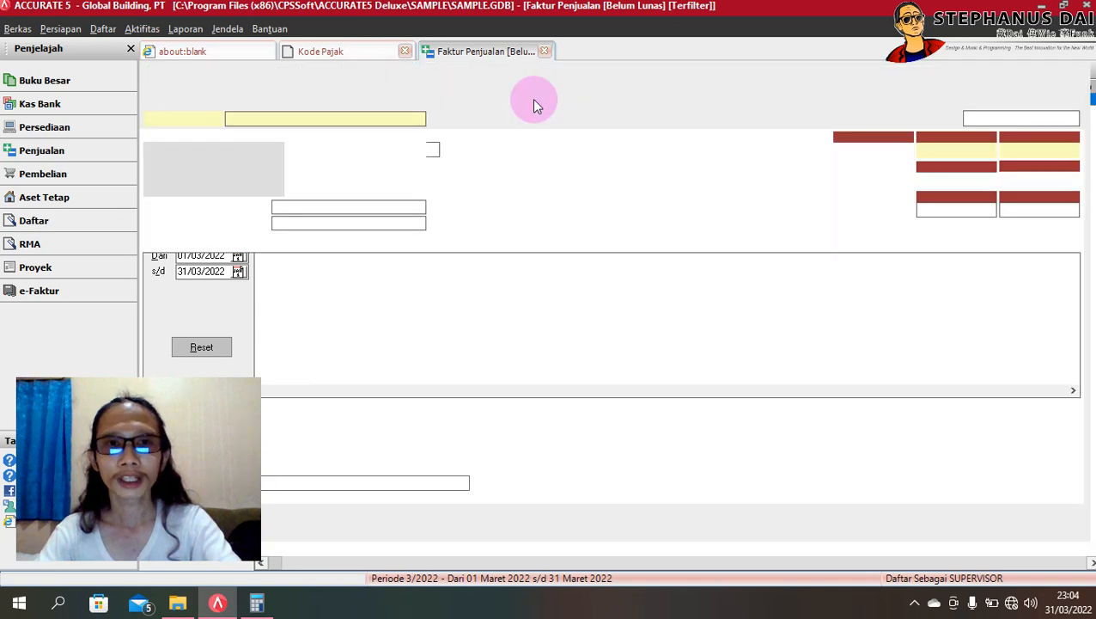
{"action": "left_click", "coordinate": [187, 29]}
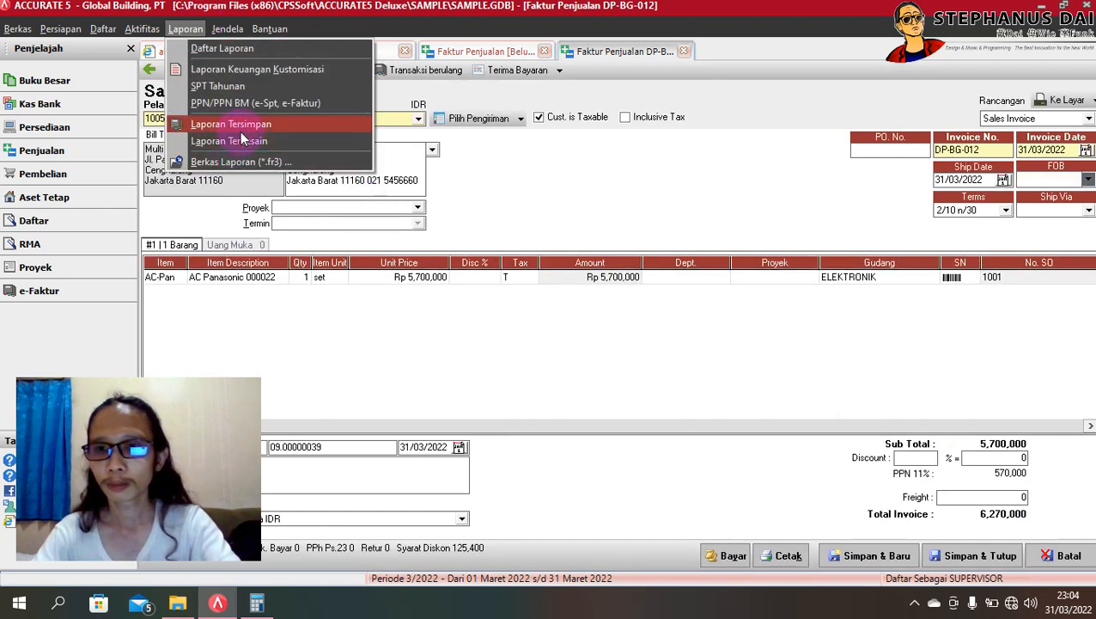
{"action": "key", "text": "Return"}
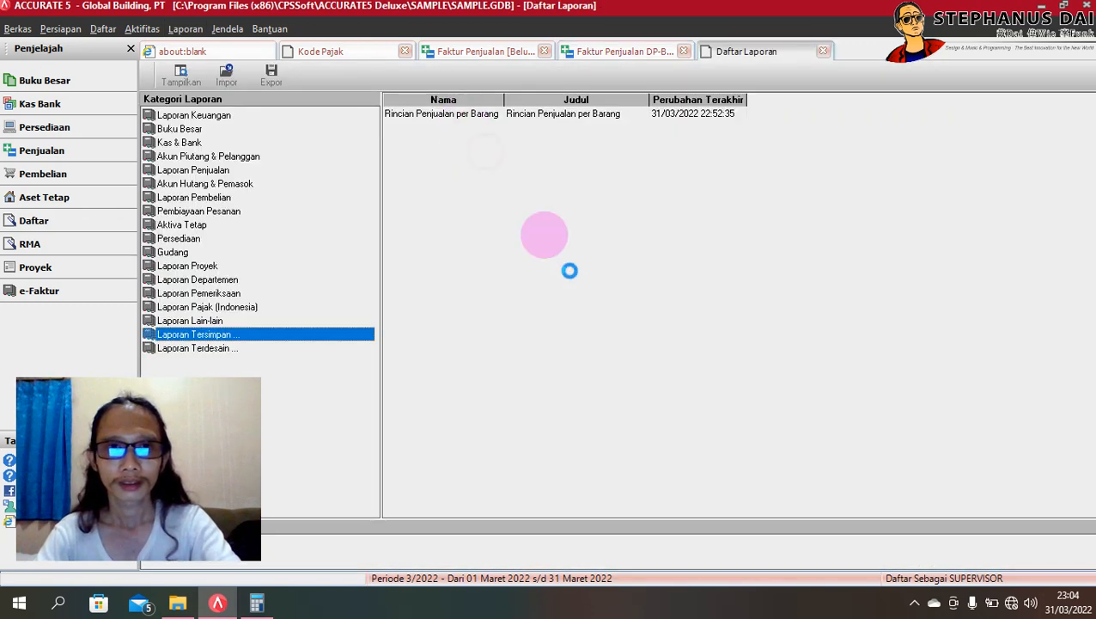
{"action": "left_click", "coordinate": [588, 299]}
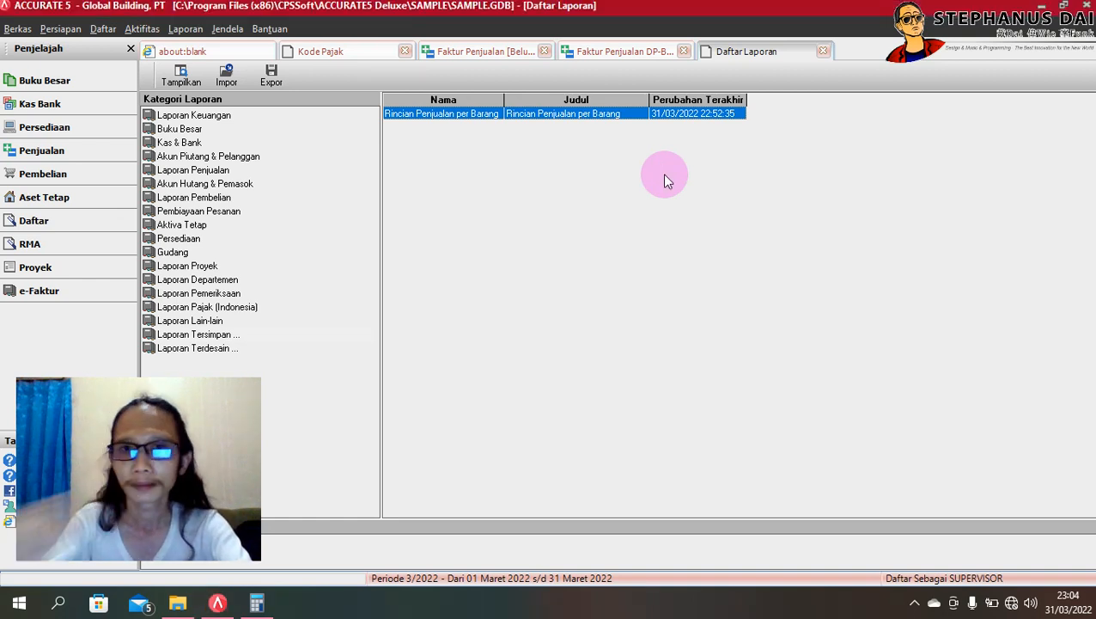
{"action": "left_click", "coordinate": [736, 493]}
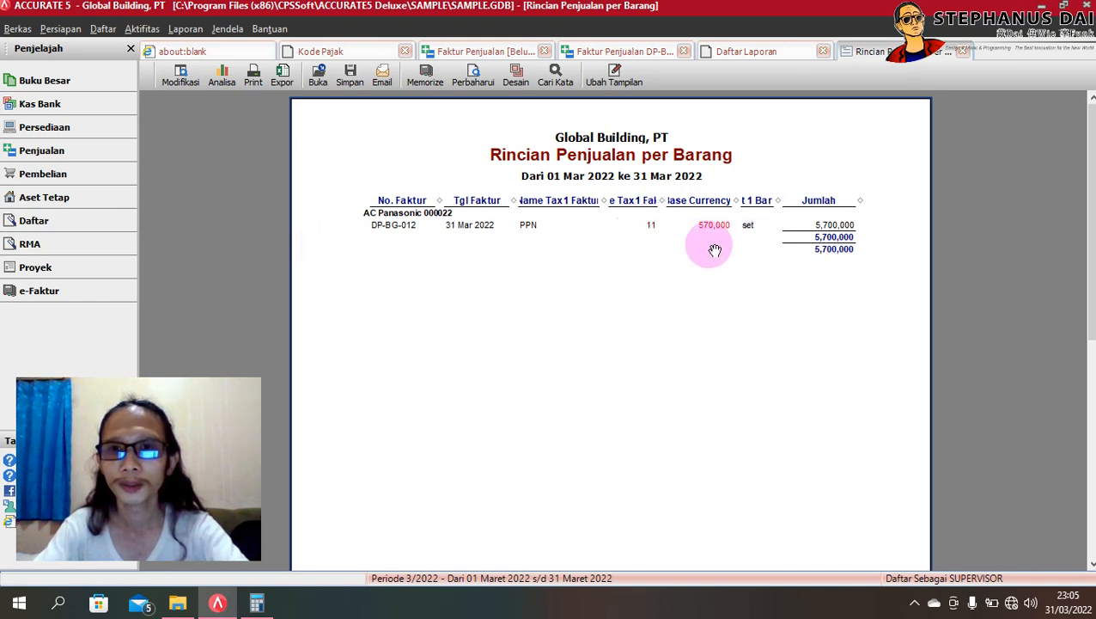
Step: Close the Rincian Penjualan per Barang report and return to the Kode Pajak list
{"action": "left_click", "coordinate": [962, 52]}
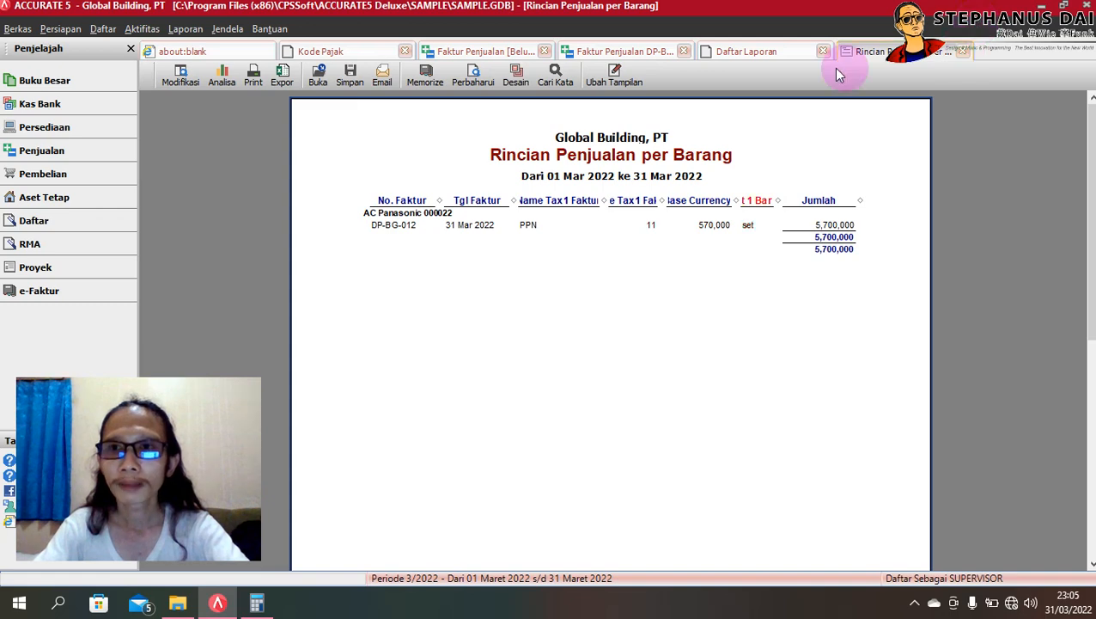
{"action": "left_click", "coordinate": [770, 60]}
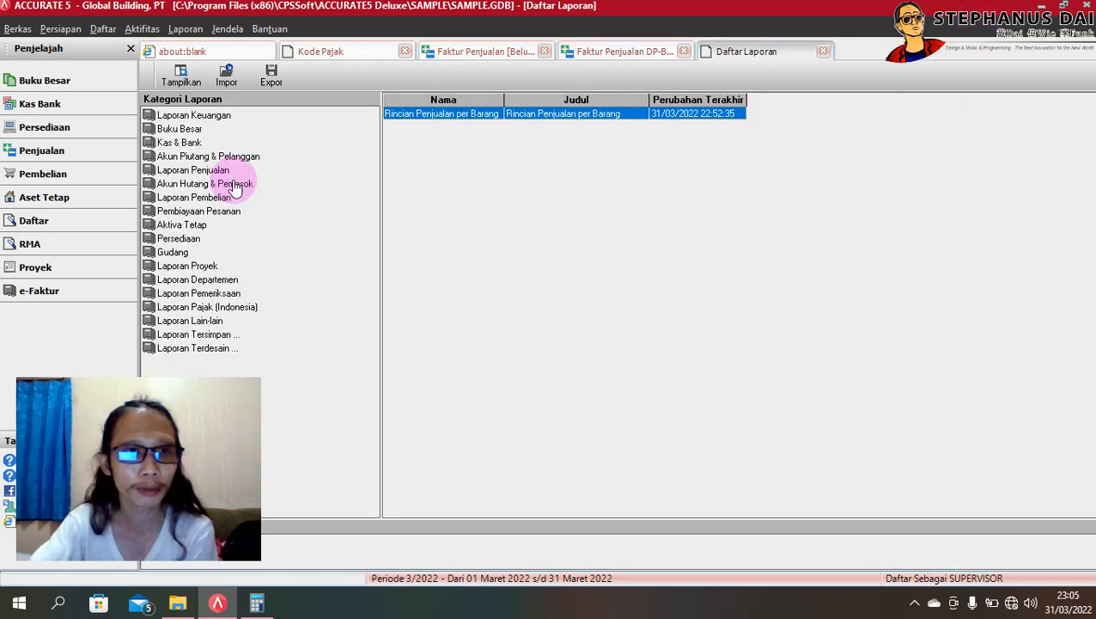
{"action": "left_click", "coordinate": [194, 158]}
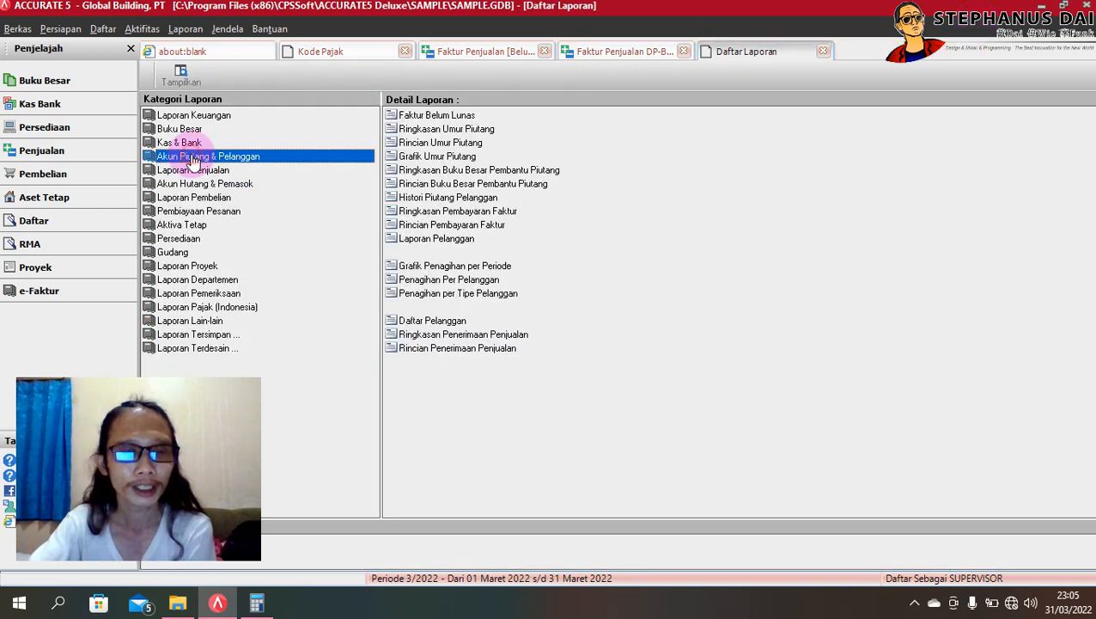
{"action": "left_click", "coordinate": [315, 54]}
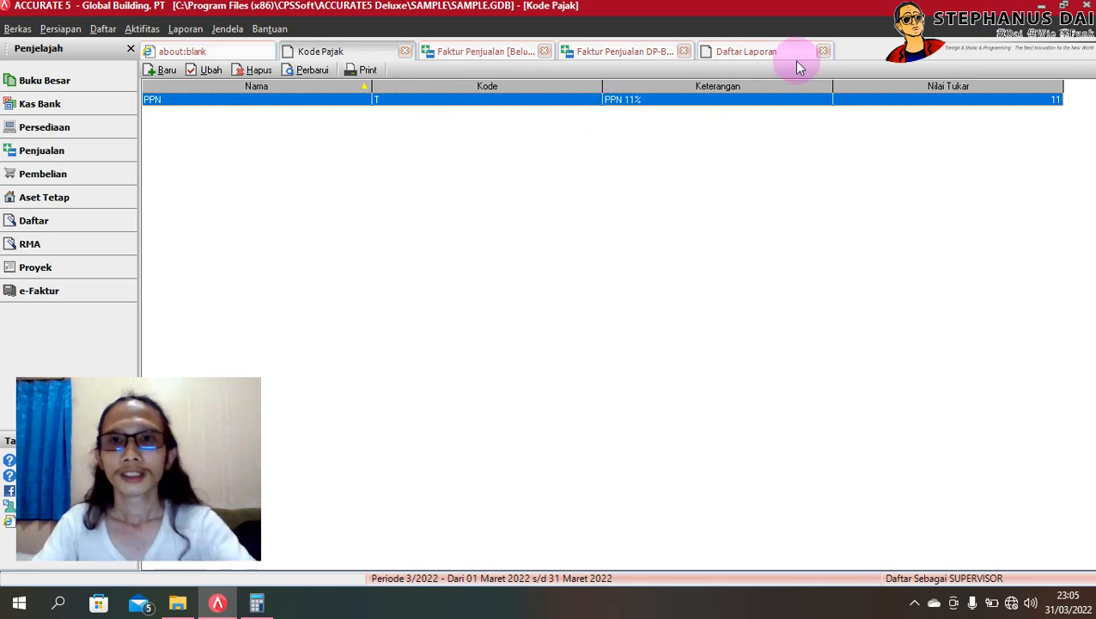
{"action": "left_click", "coordinate": [824, 51]}
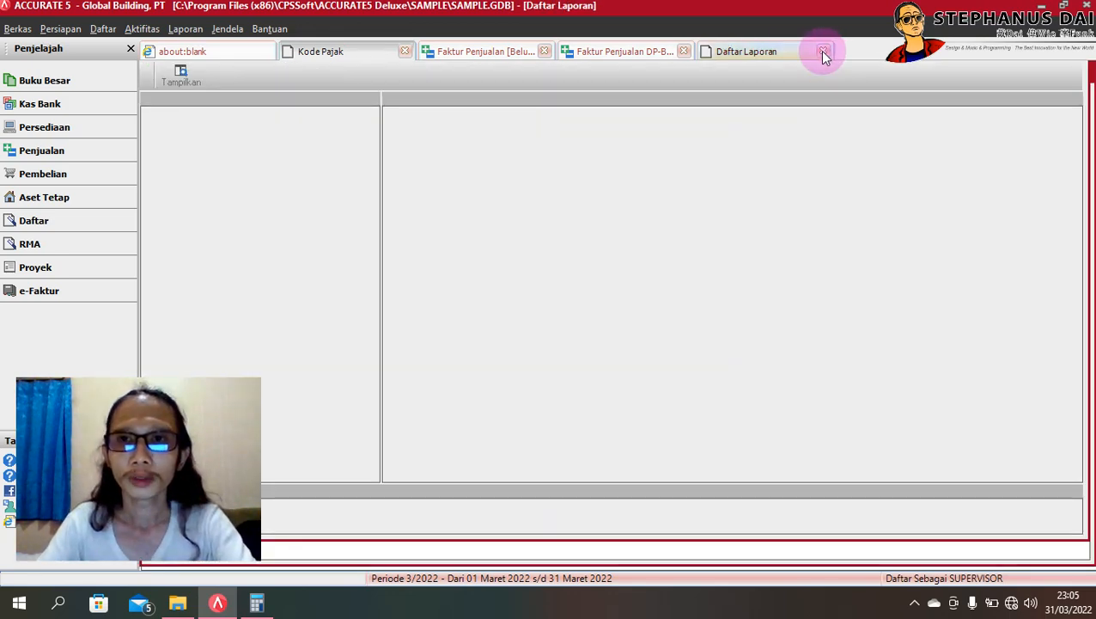
{"action": "left_click", "coordinate": [337, 51]}
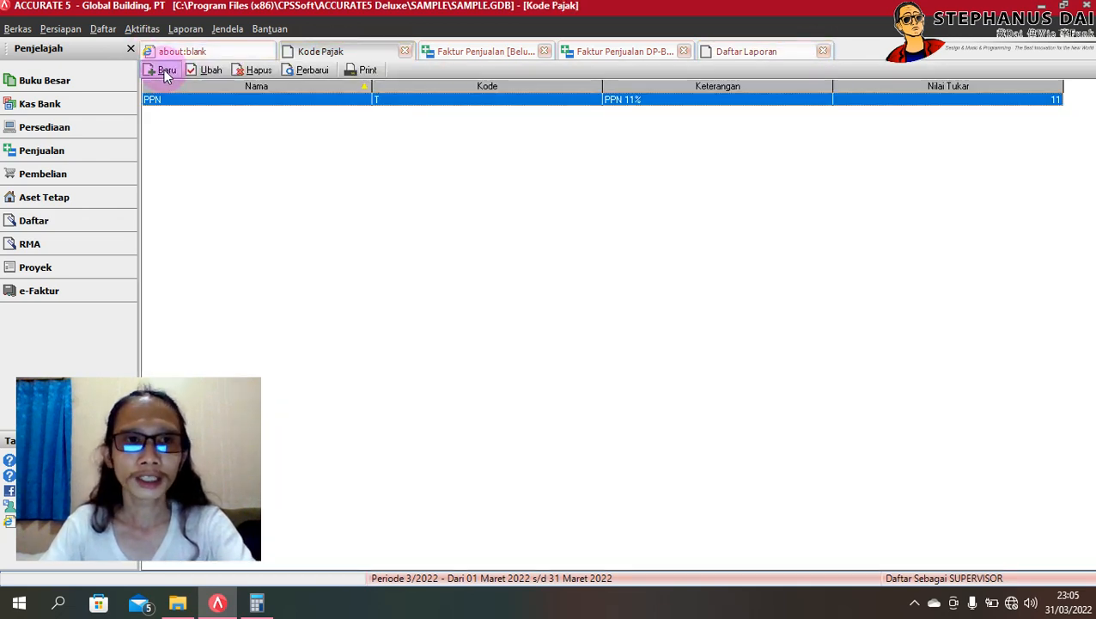
Step: Start a new tax code named PPn11 with a rate of 11%, code P and description Pajak 11%
{"action": "left_click", "coordinate": [166, 71]}
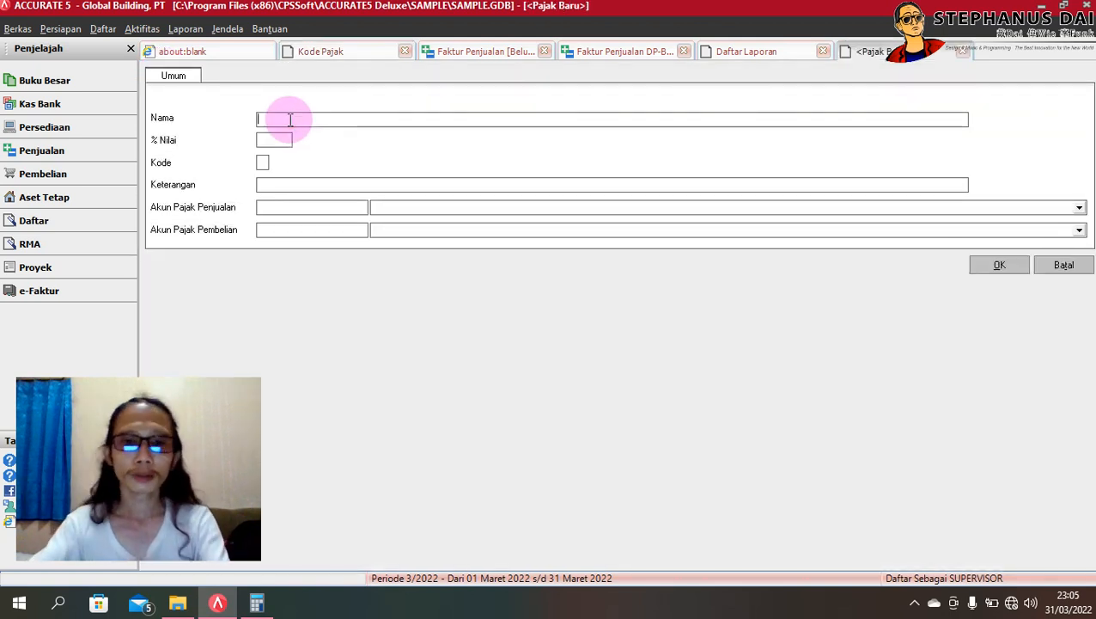
{"action": "left_click", "coordinate": [290, 120]}
{"action": "type", "text": "PPn11"}
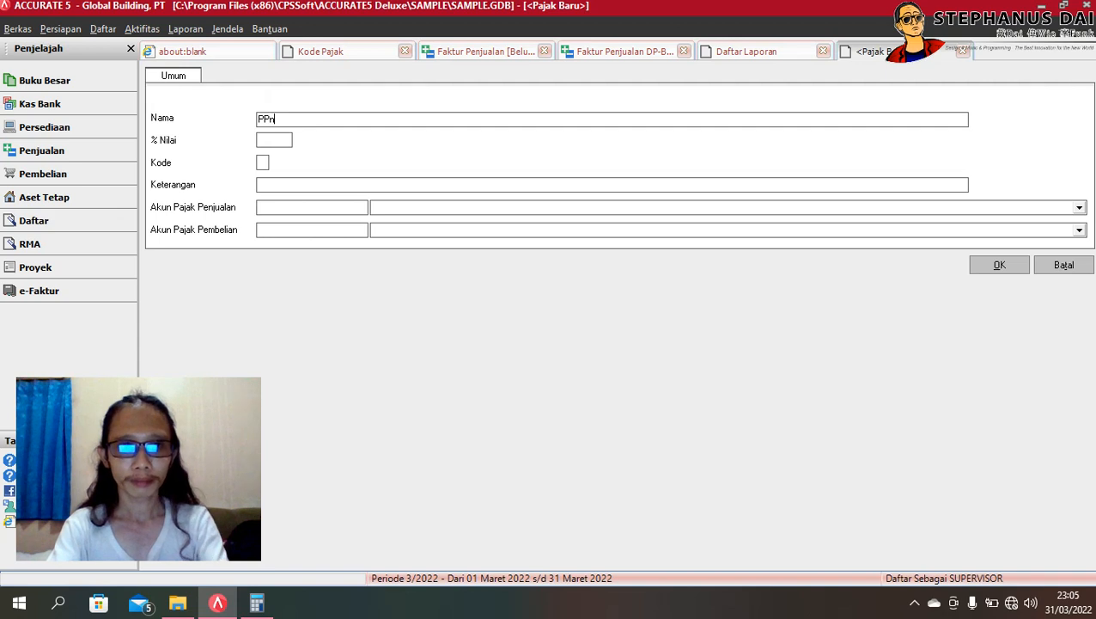
{"action": "left_click", "coordinate": [275, 144]}
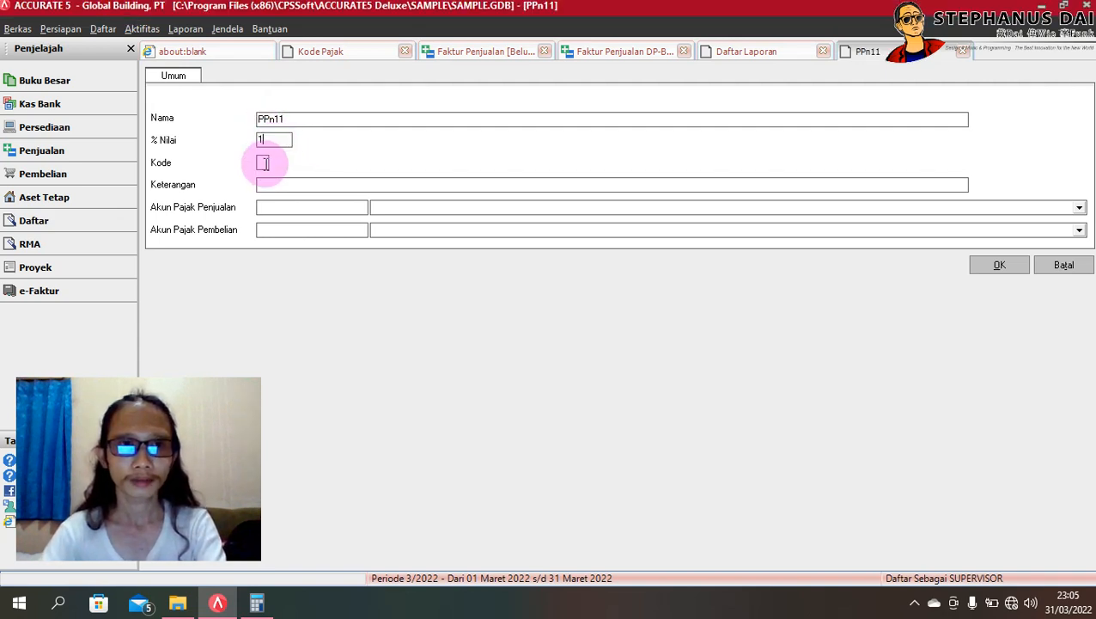
{"action": "type", "text": "P"}
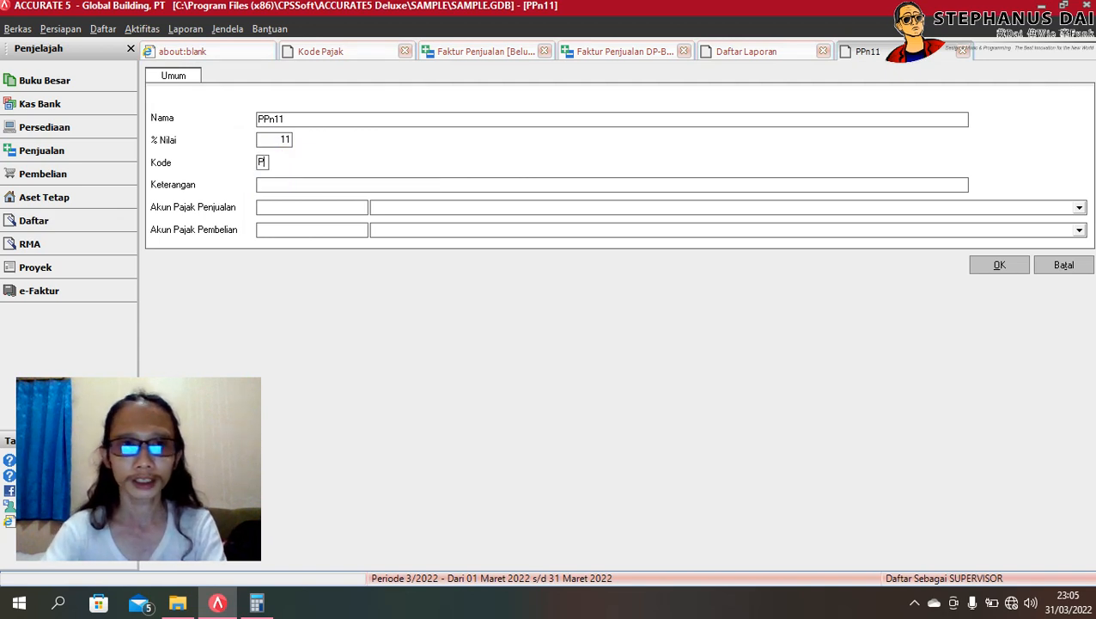
{"action": "left_click", "coordinate": [263, 162]}
{"action": "left_click", "coordinate": [282, 184]}
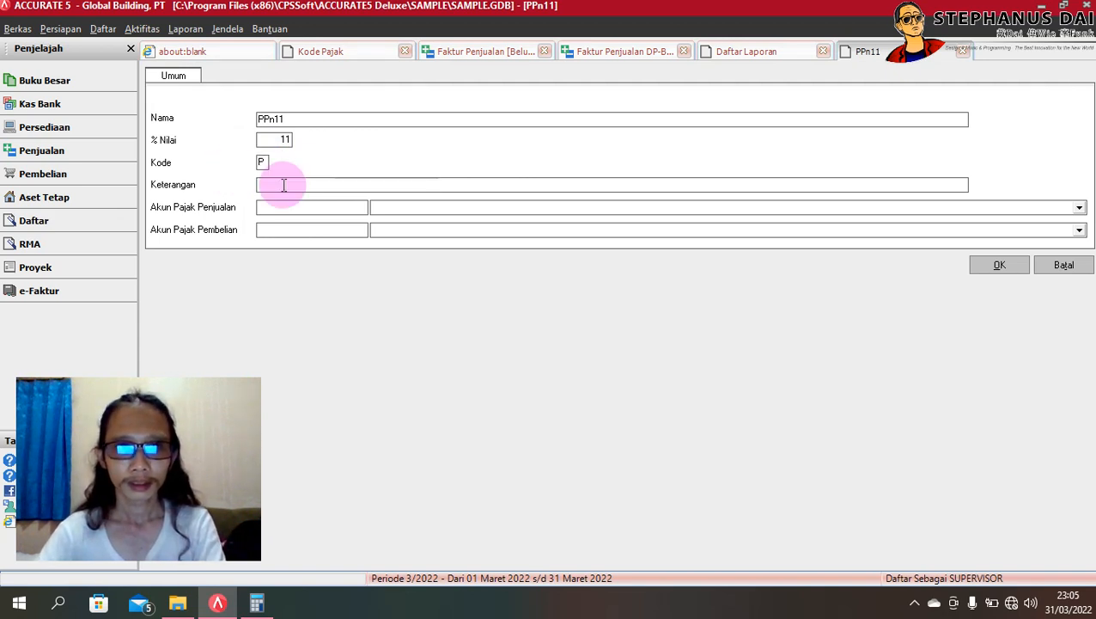
{"action": "type", "text": "Pajak 11%"}
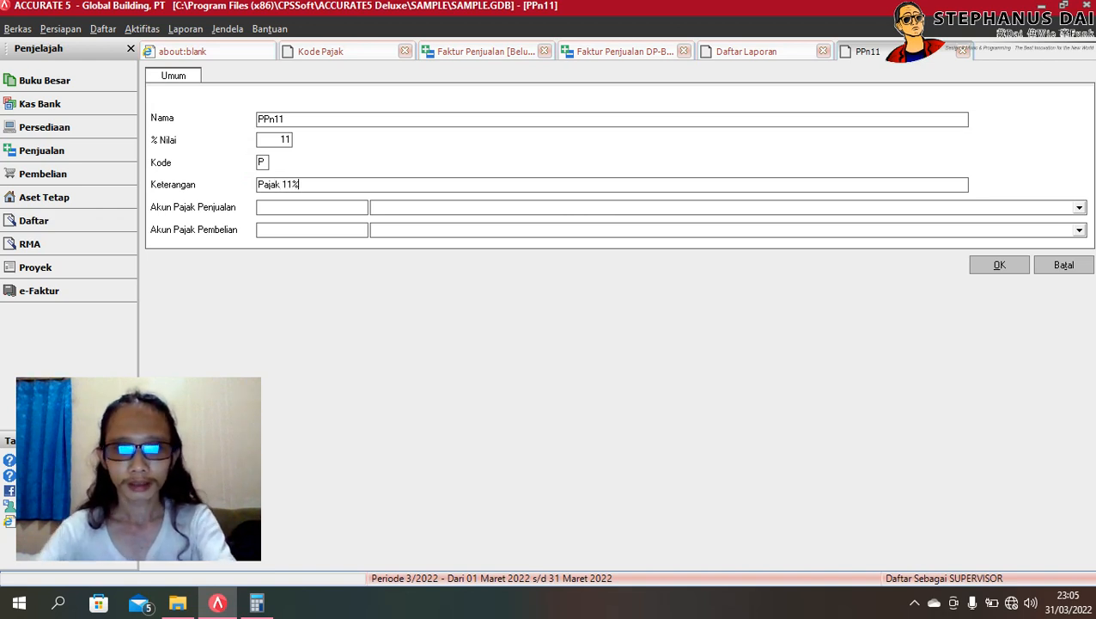
Step: Set the new tax code's sales account to PPN Keluaran and purchase account to PPN Masukan, then save it and refresh the list
{"action": "left_click", "coordinate": [402, 209]}
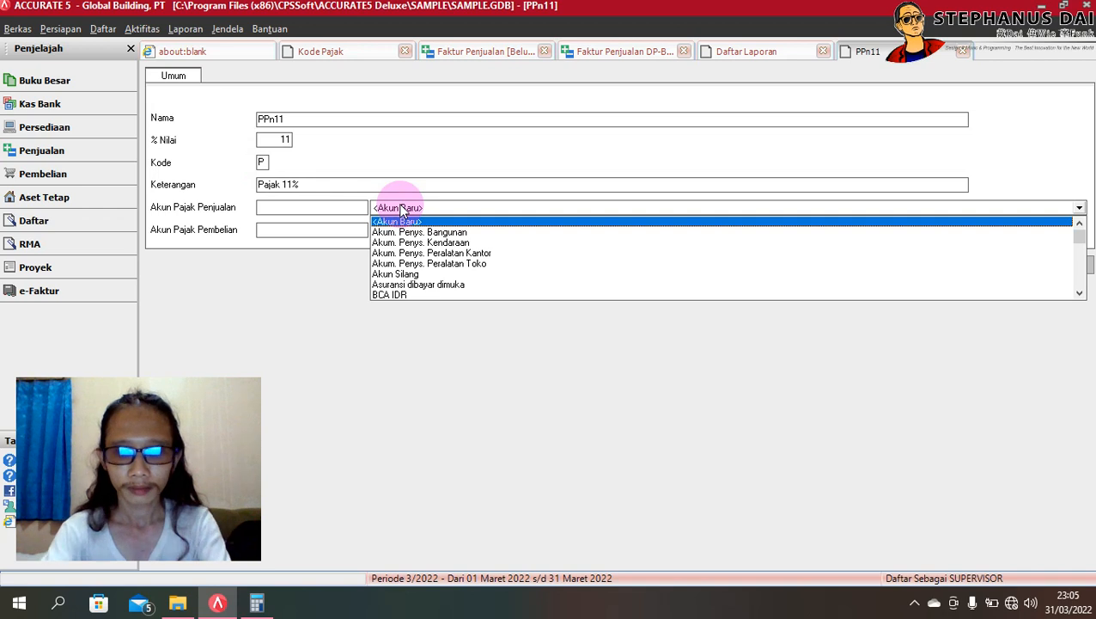
{"action": "type", "text": "PPN"}
{"action": "key", "text": "Return"}
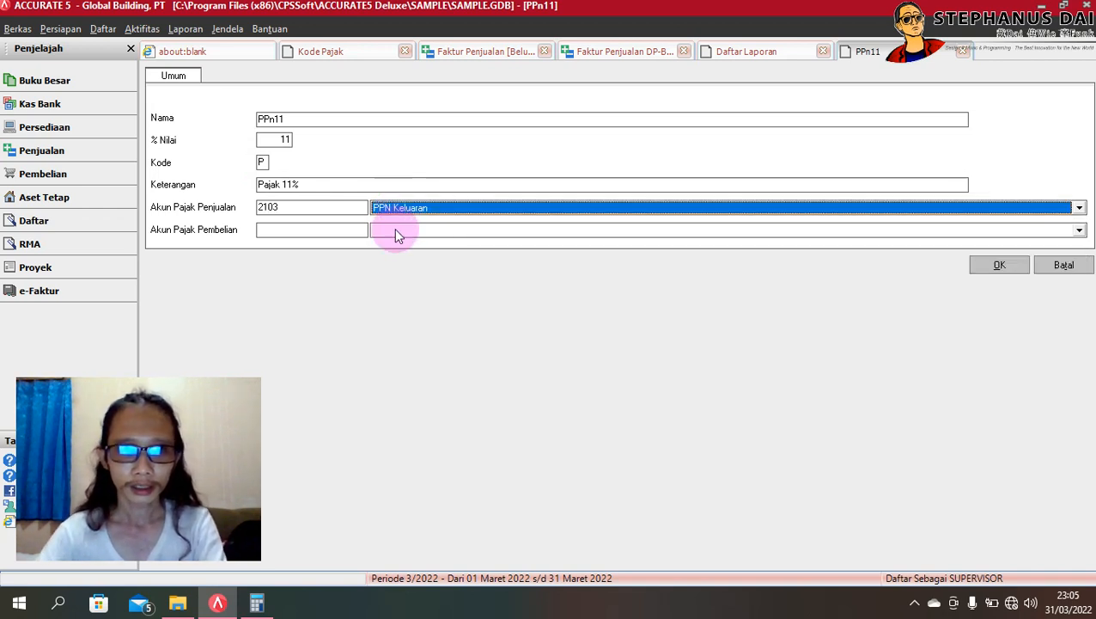
{"action": "left_click", "coordinate": [396, 233]}
{"action": "type", "text": "PPN"}
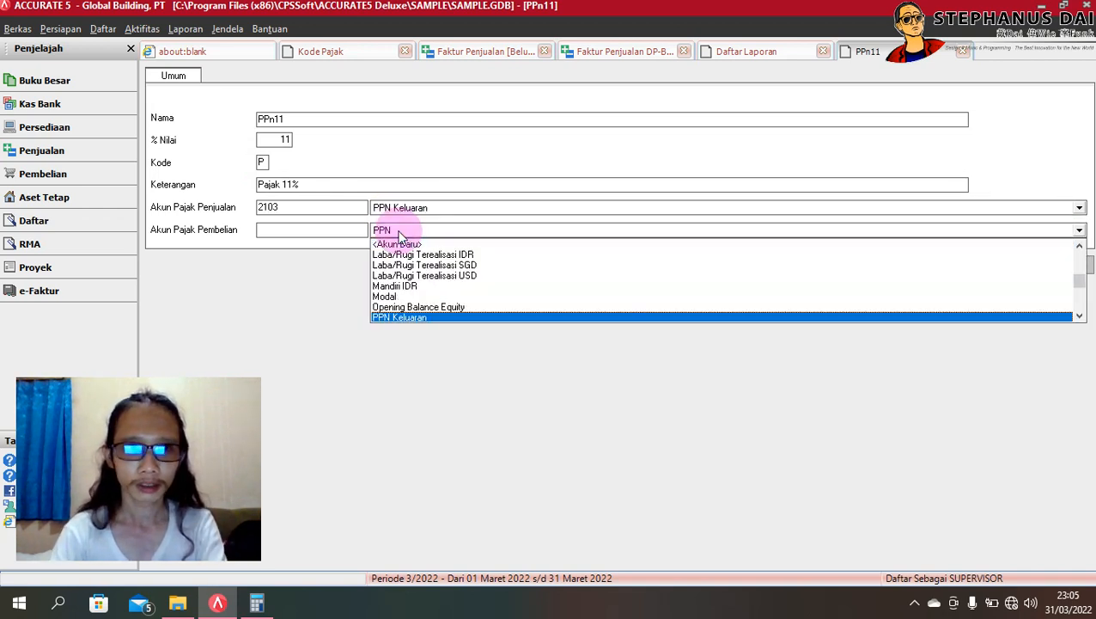
{"action": "key", "text": "Down"}
{"action": "key", "text": "Down"}
{"action": "key", "text": "Down"}
{"action": "key", "text": "Return"}
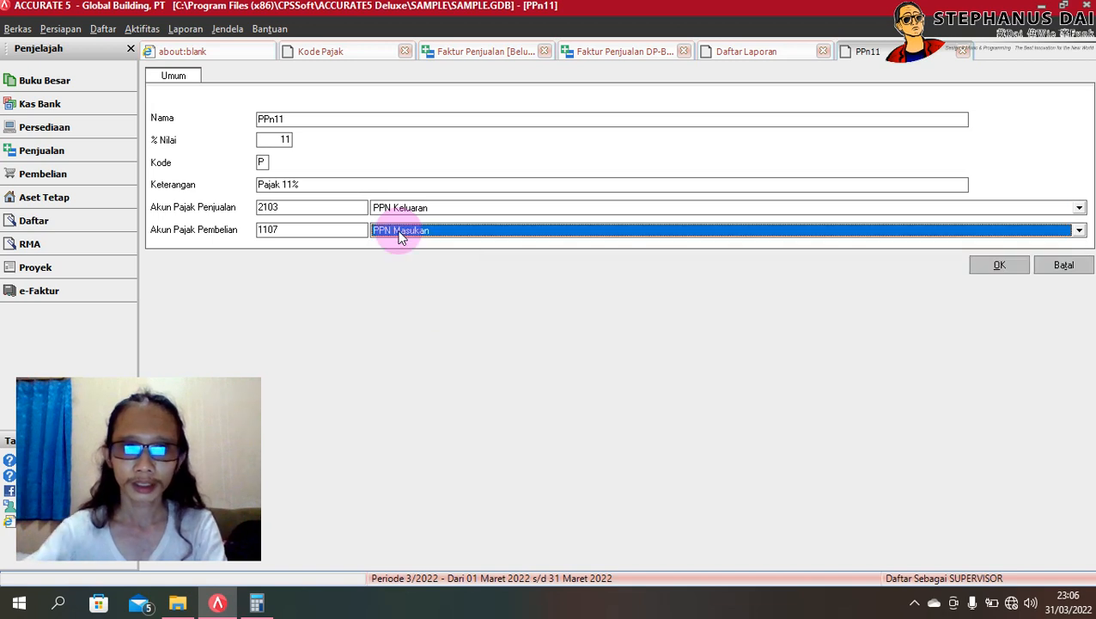
{"action": "left_click", "coordinate": [1000, 266]}
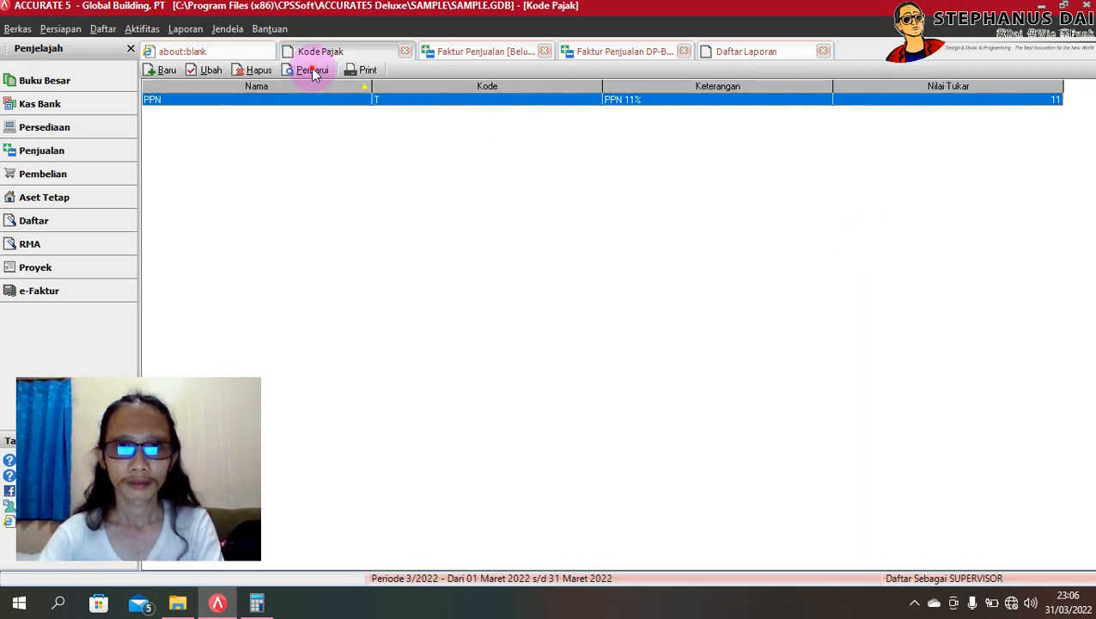
{"action": "left_click", "coordinate": [311, 70]}
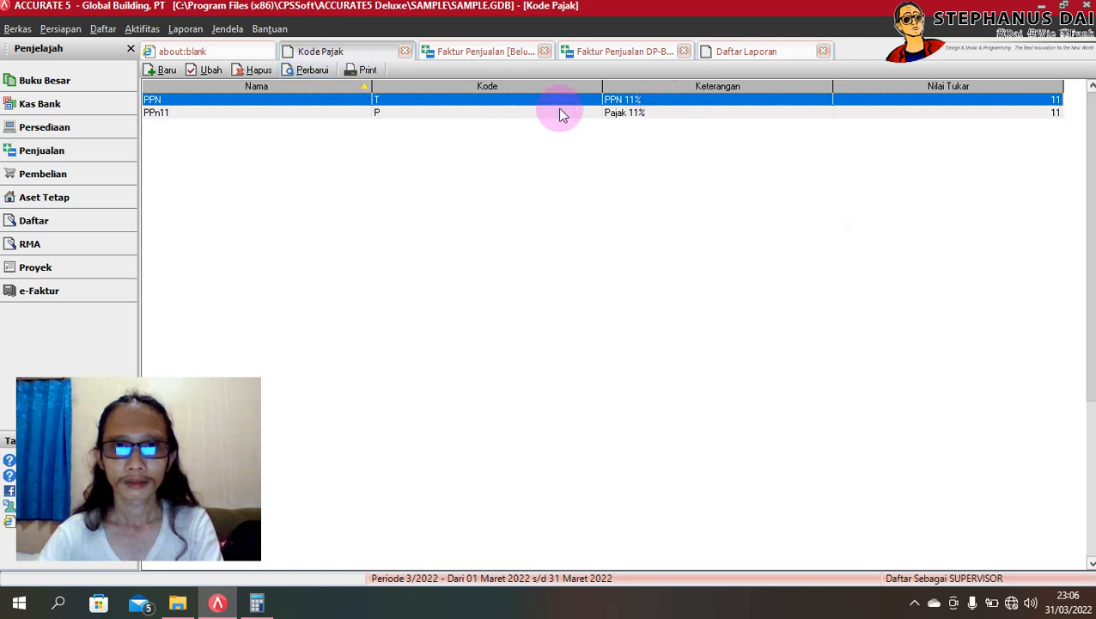
Step: Set the original PPN tax code's rate to 10 and its description to PPN 10%, and save it
{"action": "double_click", "coordinate": [615, 100]}
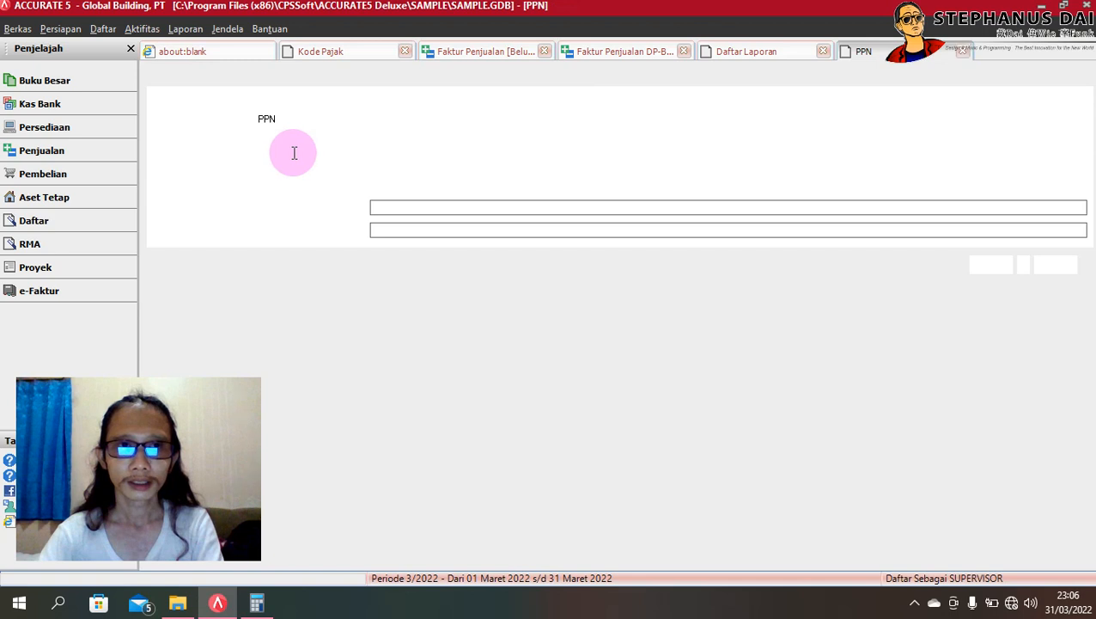
{"action": "left_click", "coordinate": [285, 141]}
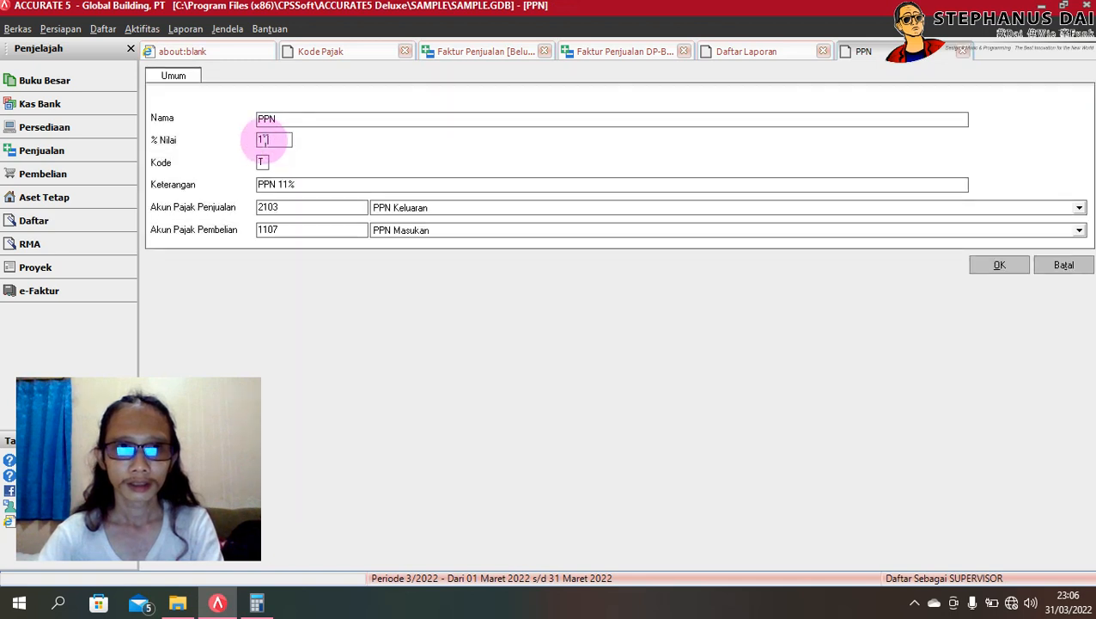
{"action": "type", "text": "0"}
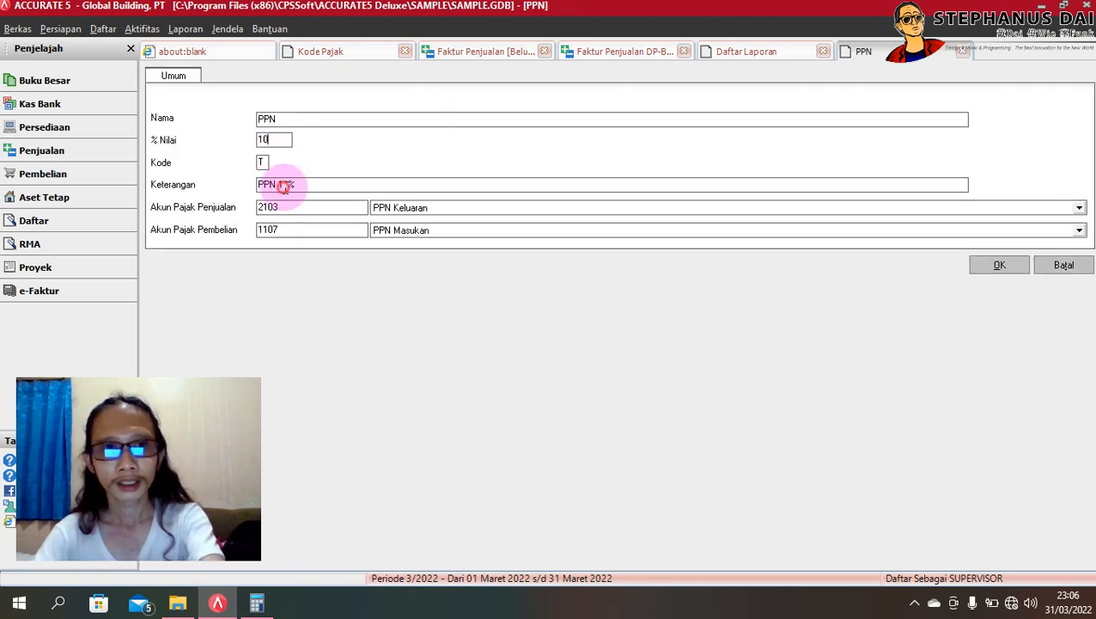
{"action": "left_click_drag", "start_coordinate": [283, 186], "coordinate": [290, 186]}
{"action": "type", "text": "0"}
{"action": "left_click", "coordinate": [995, 265]}
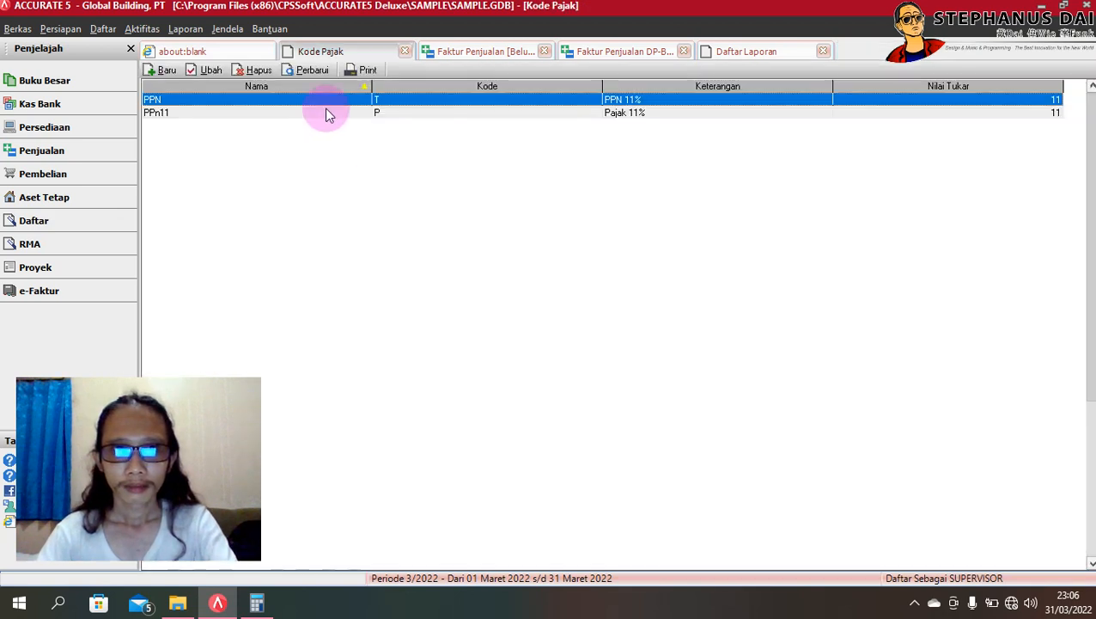
Step: Rename the original PPN tax code as PPn11, save it and refresh the tax code list
{"action": "double_click", "coordinate": [324, 102]}
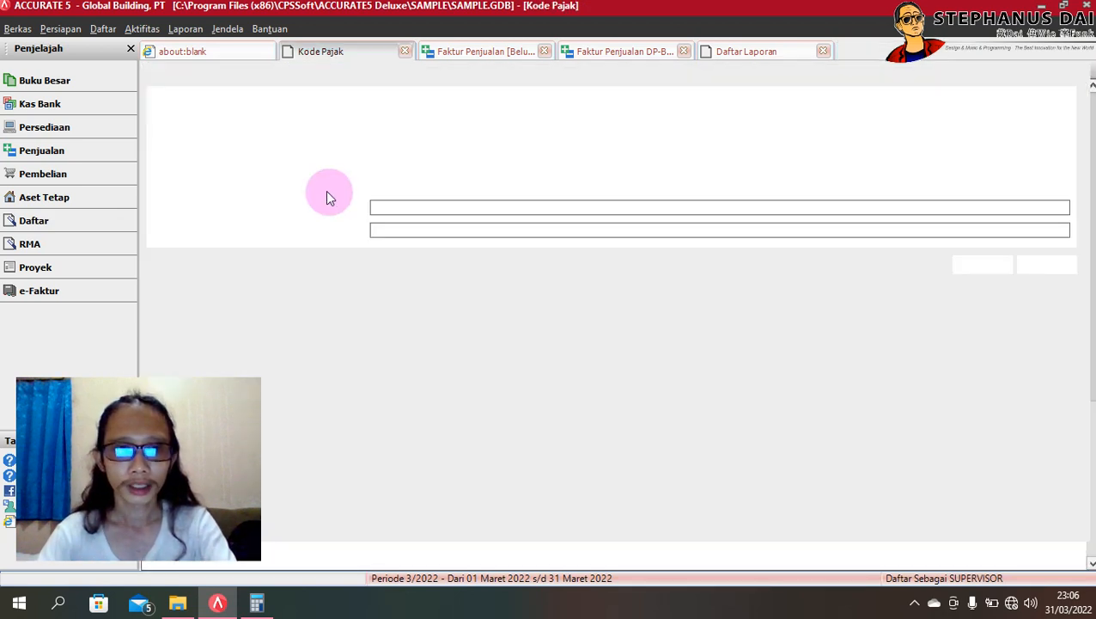
{"action": "left_click_drag", "start_coordinate": [268, 118], "coordinate": [311, 118]}
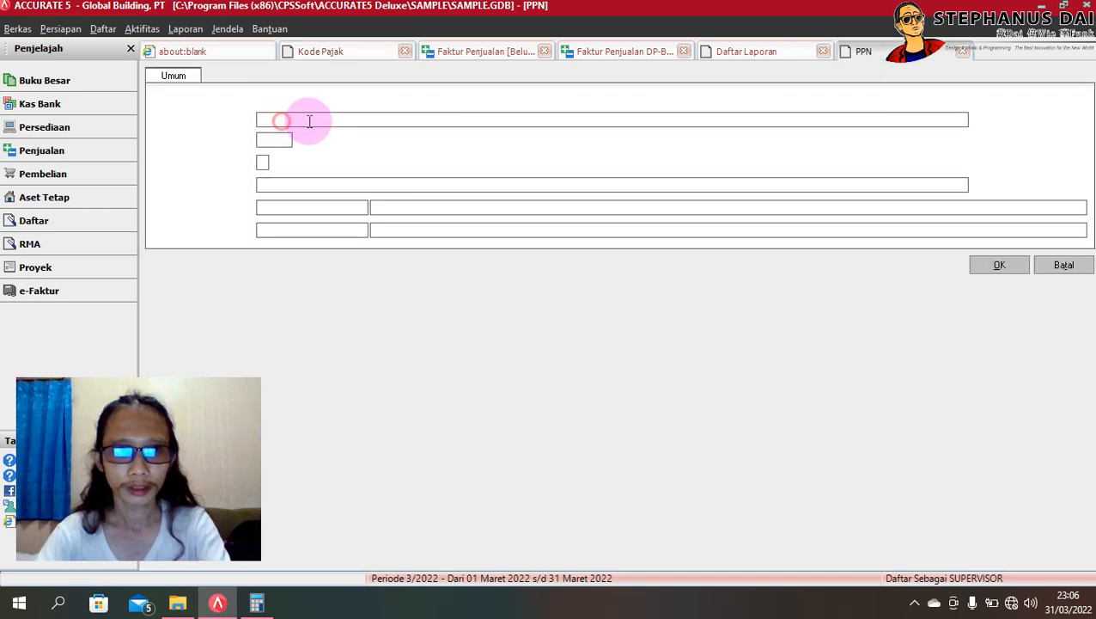
{"action": "type", "text": "n11"}
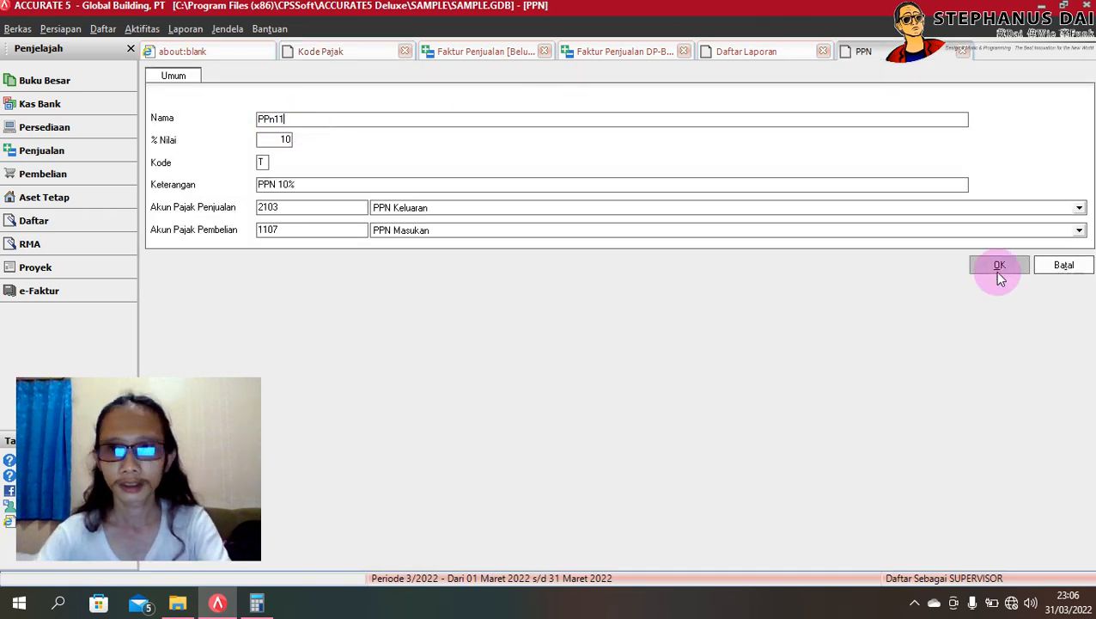
{"action": "left_click", "coordinate": [1000, 273]}
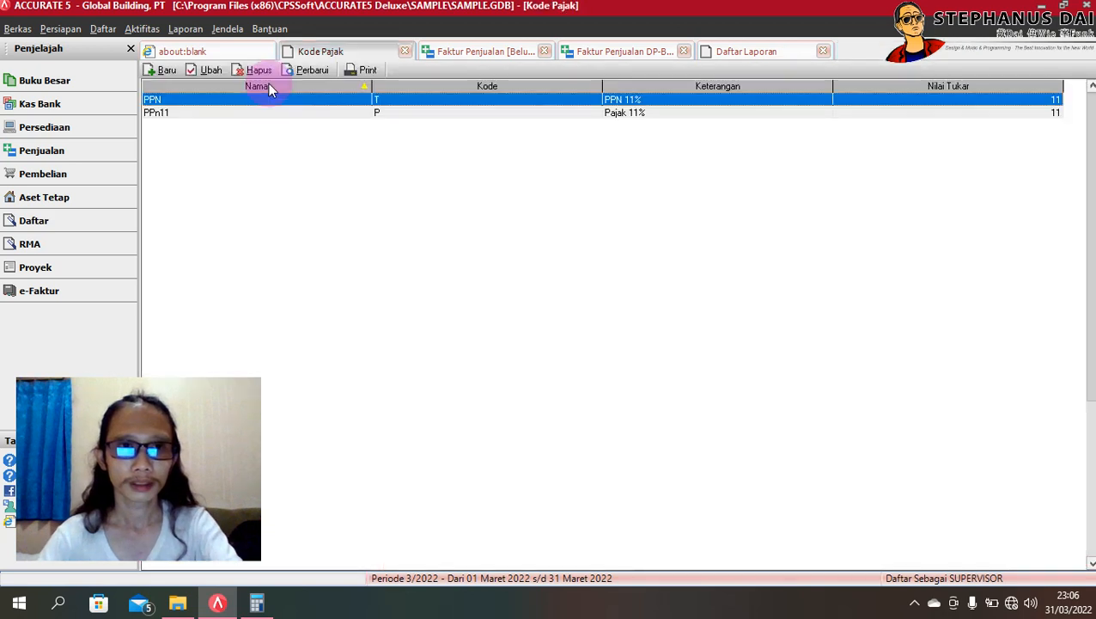
{"action": "left_click", "coordinate": [289, 69]}
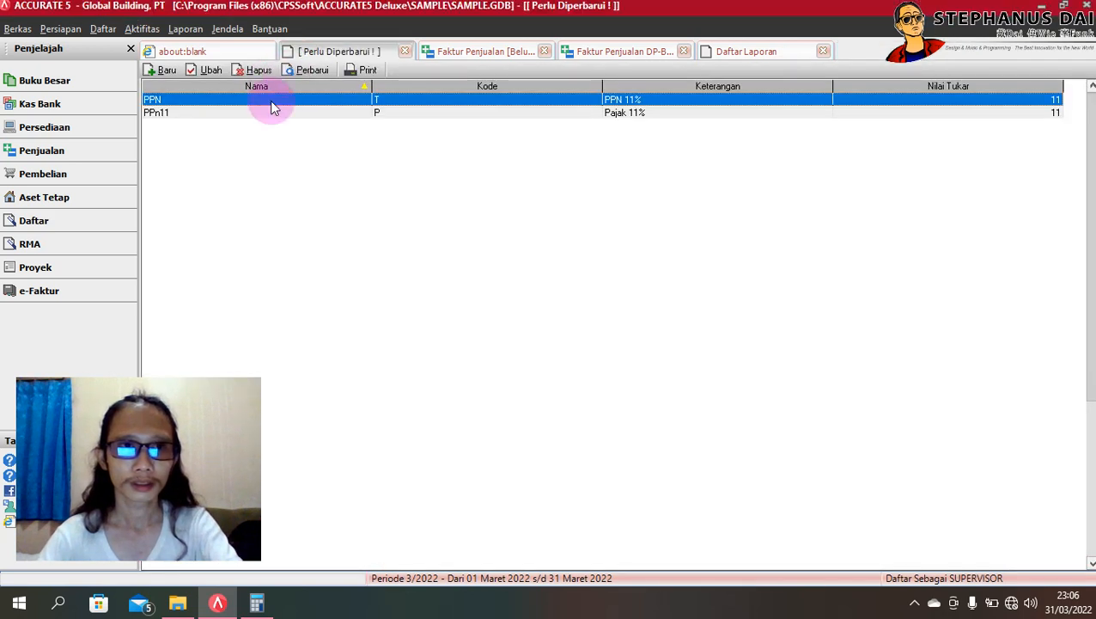
{"action": "double_click", "coordinate": [271, 107]}
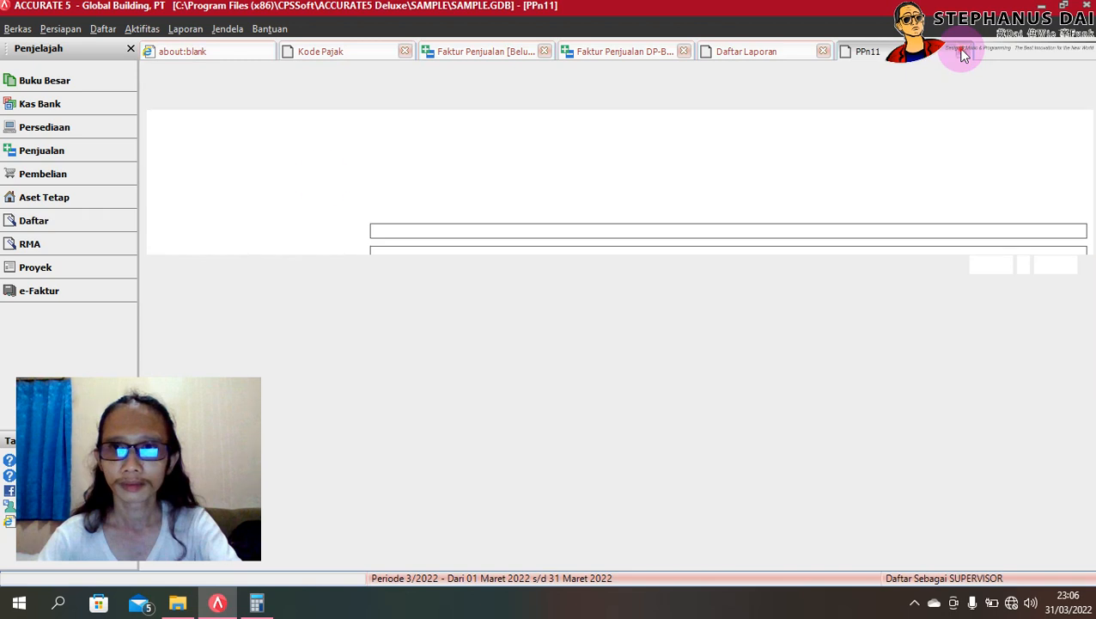
{"action": "key", "text": "Escape"}
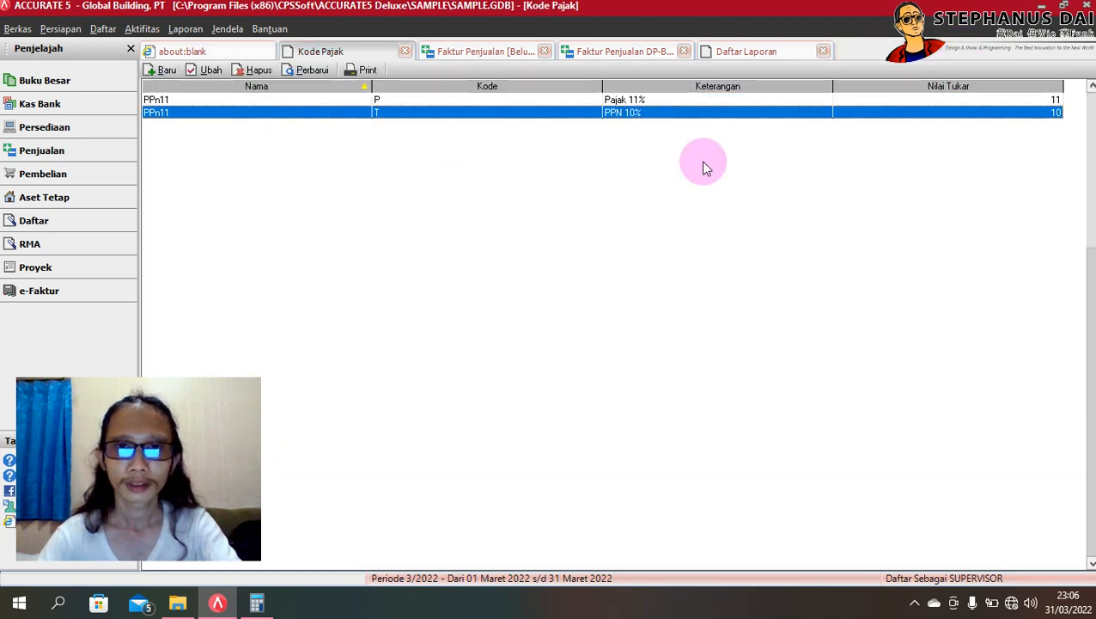
Step: Rename the 10% tax code with code T as PPn10, save it and refresh the list
{"action": "double_click", "coordinate": [330, 116]}
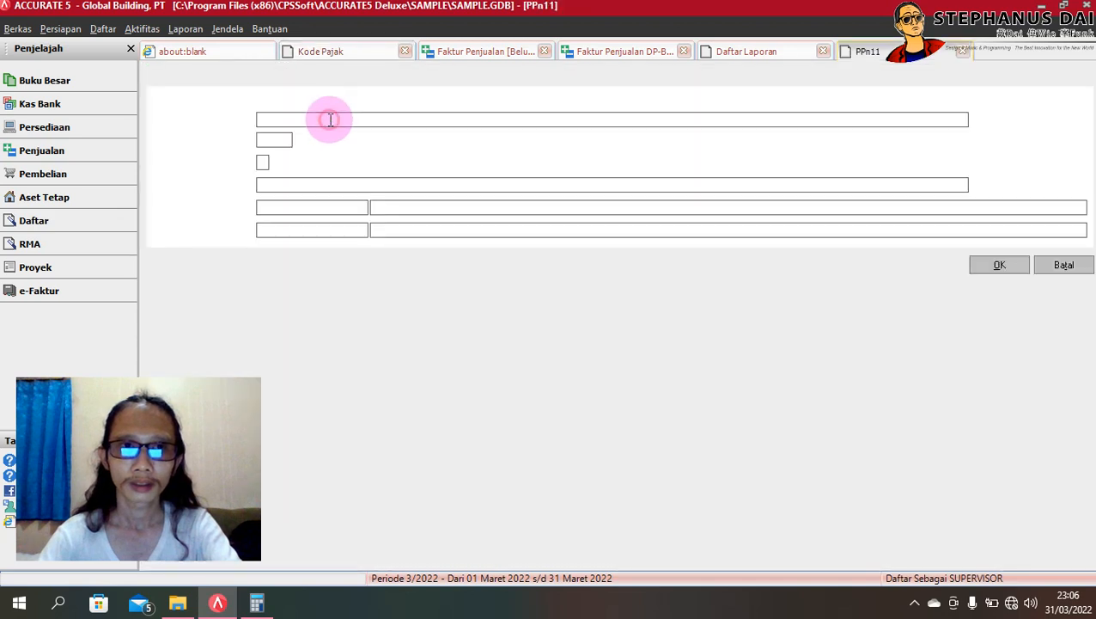
{"action": "left_click", "coordinate": [998, 268]}
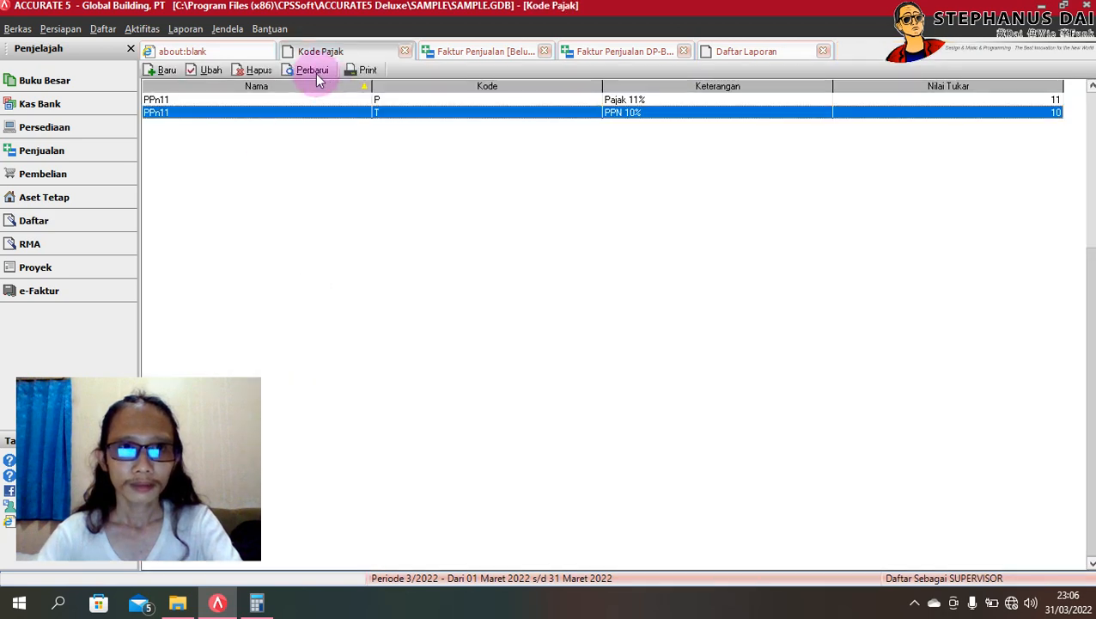
{"action": "left_click", "coordinate": [314, 72]}
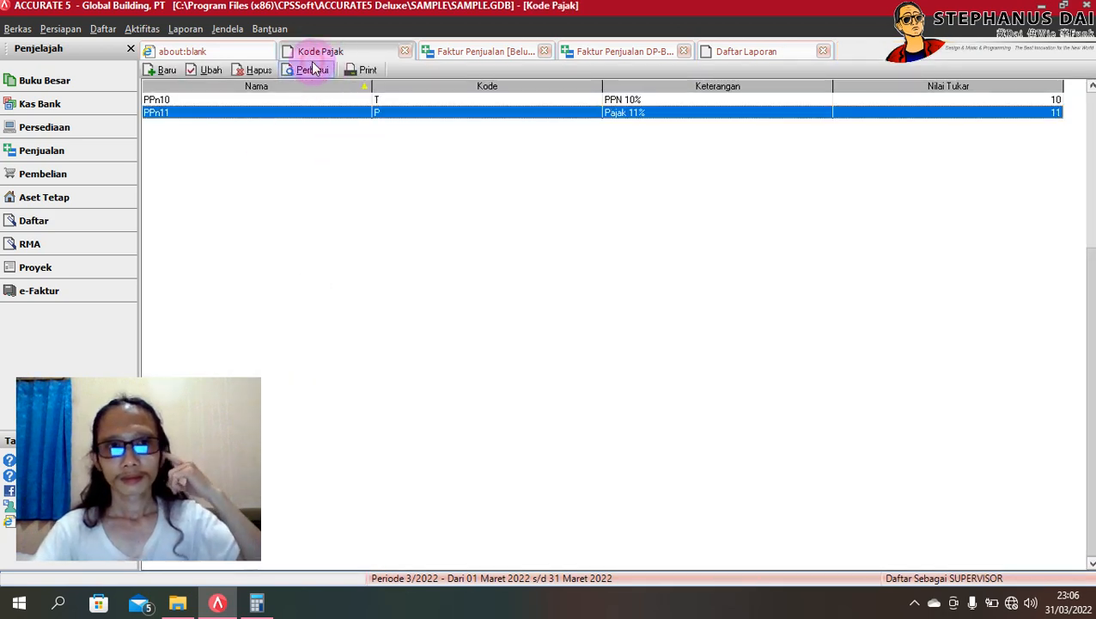
Step: Close the DP-BG-012 sales invoice and open the Pelanggan list
{"action": "left_click", "coordinate": [625, 52]}
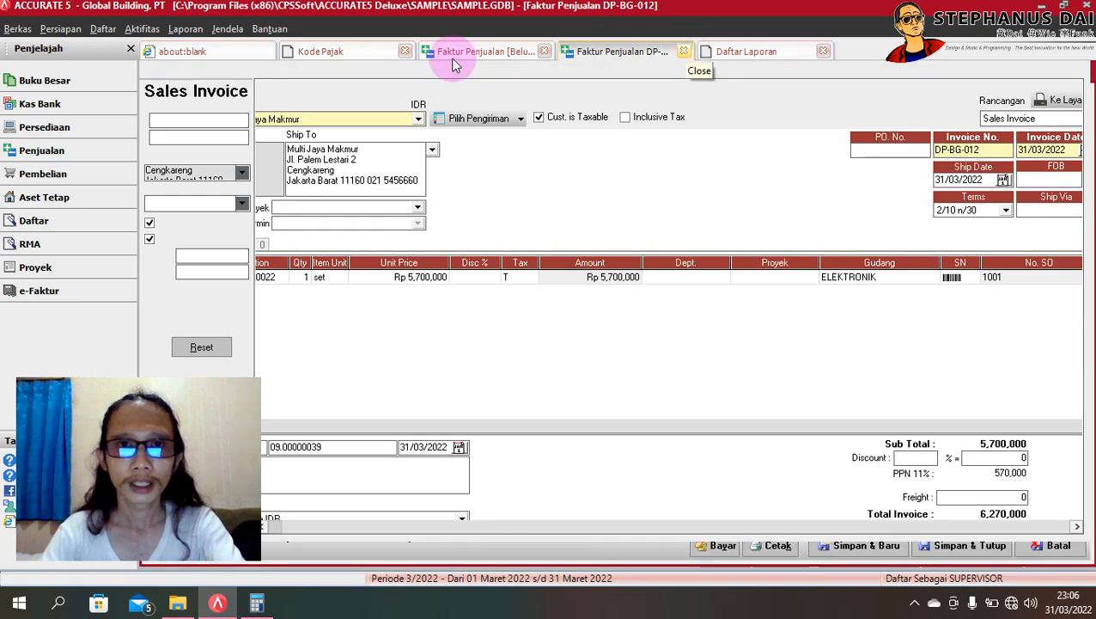
{"action": "left_click", "coordinate": [101, 29]}
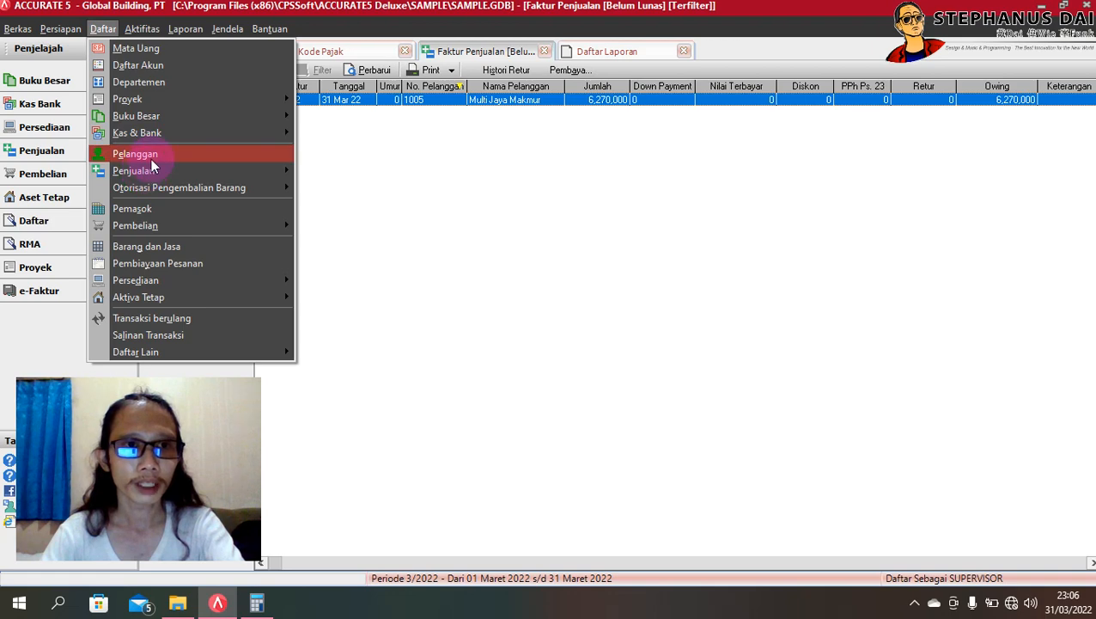
{"action": "left_click", "coordinate": [151, 156]}
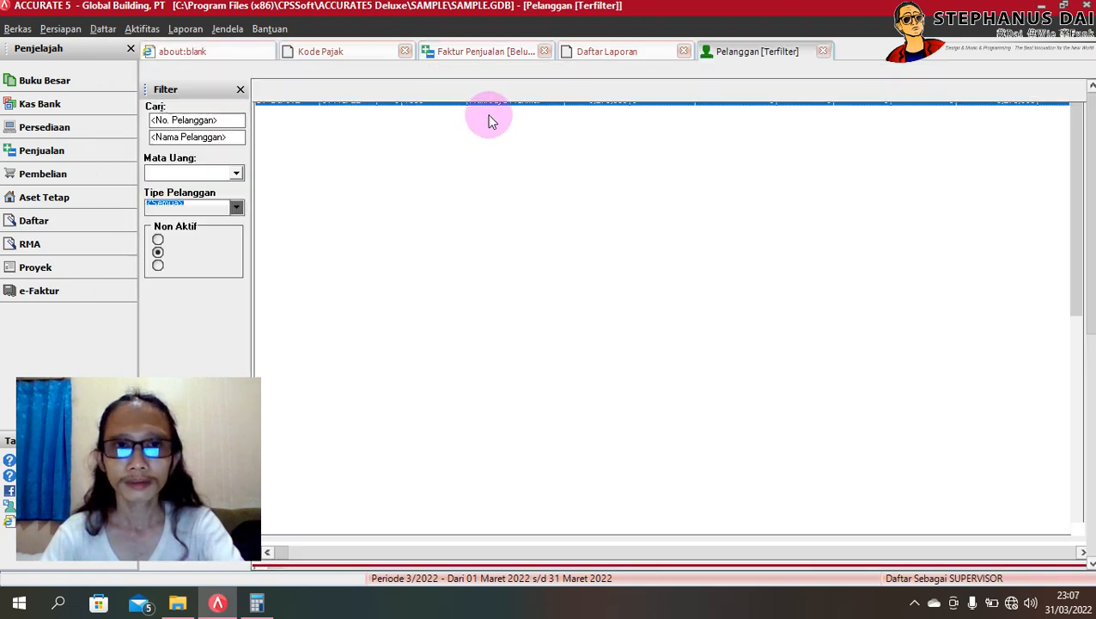
Step: Set Pajak 1 of the customer Multi Jaya Makmur to Pajak 11%, save the record and close the Pelanggan list
{"action": "left_click", "coordinate": [428, 164]}
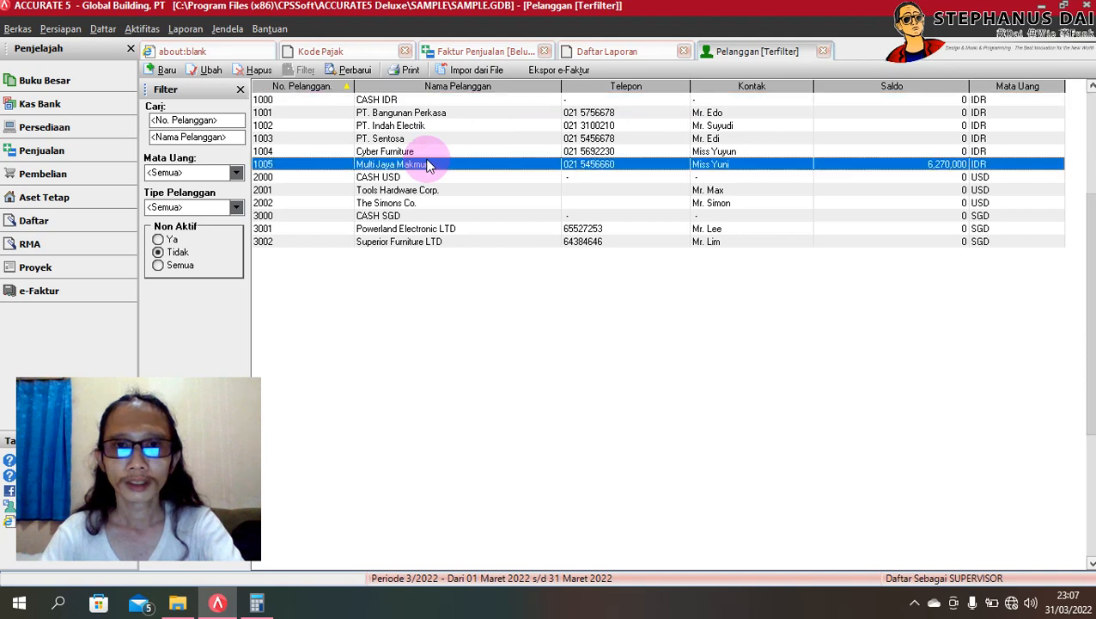
{"action": "double_click", "coordinate": [429, 164]}
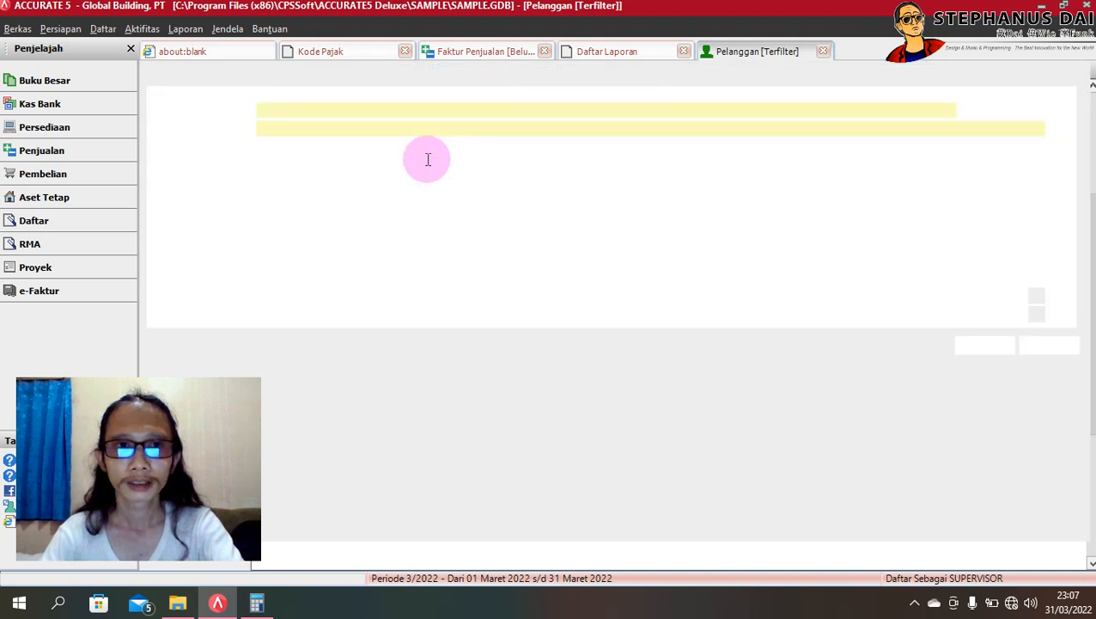
{"action": "left_click", "coordinate": [329, 77]}
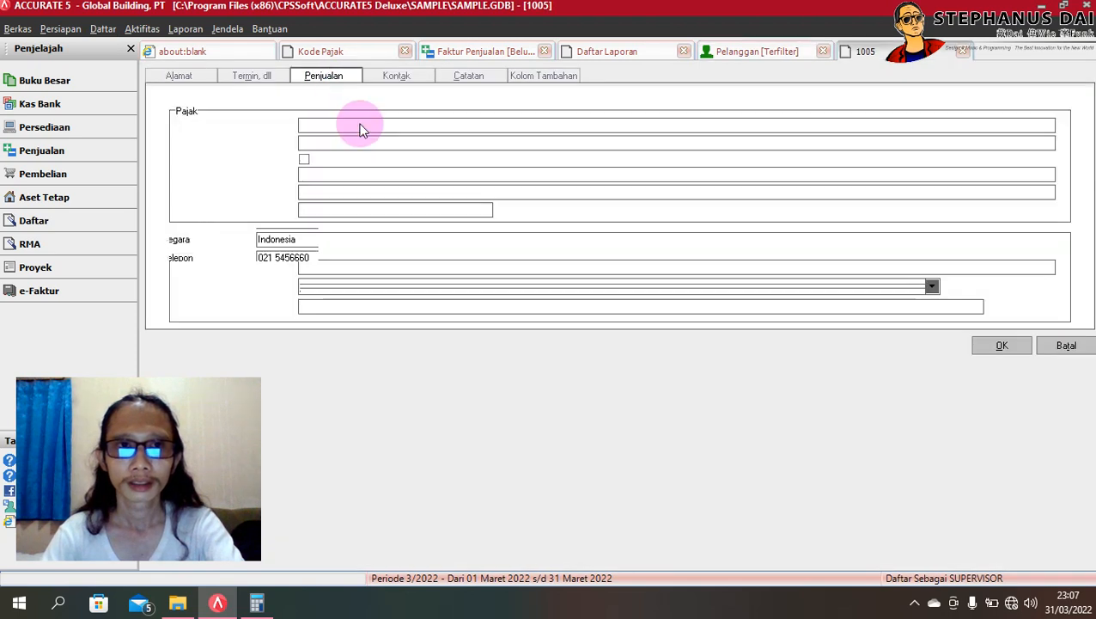
{"action": "left_click", "coordinate": [360, 127]}
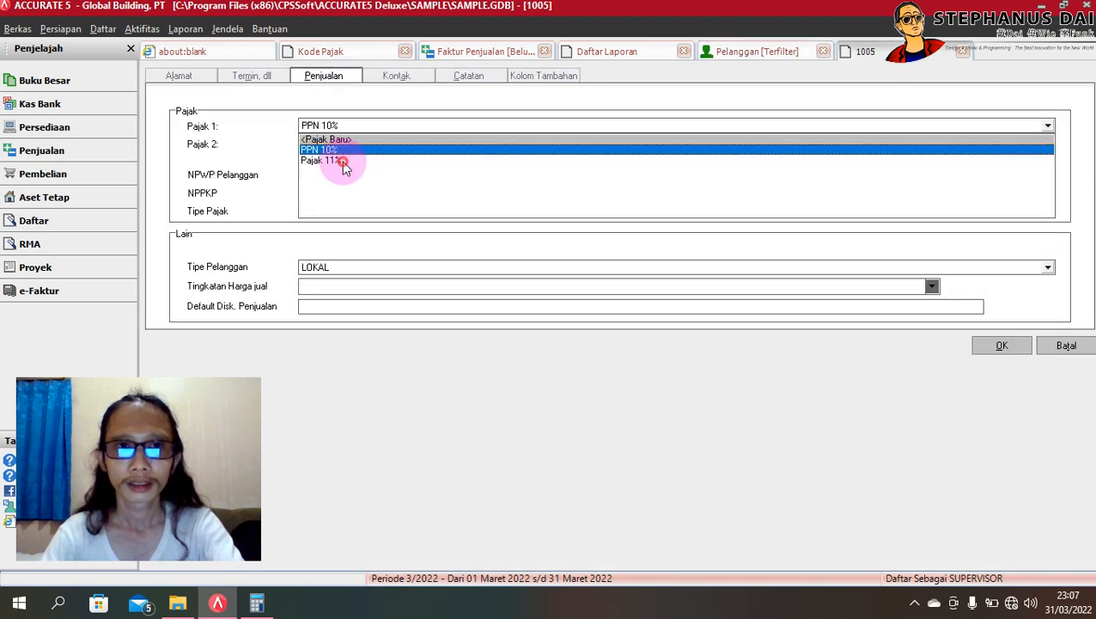
{"action": "left_click", "coordinate": [343, 161]}
{"action": "left_click", "coordinate": [978, 343]}
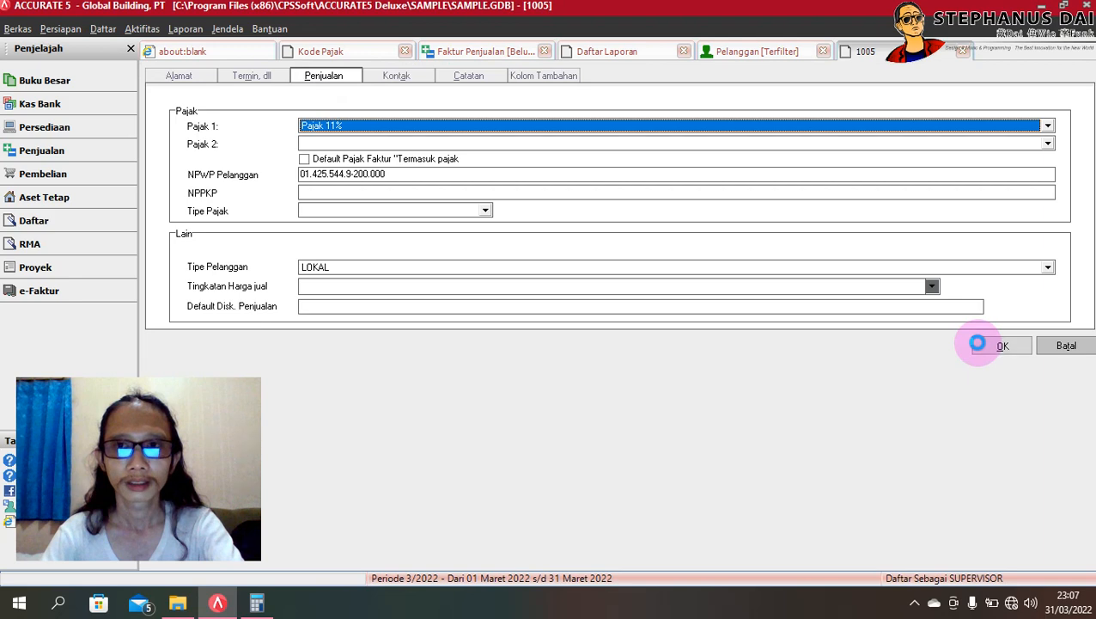
{"action": "left_click", "coordinate": [963, 53]}
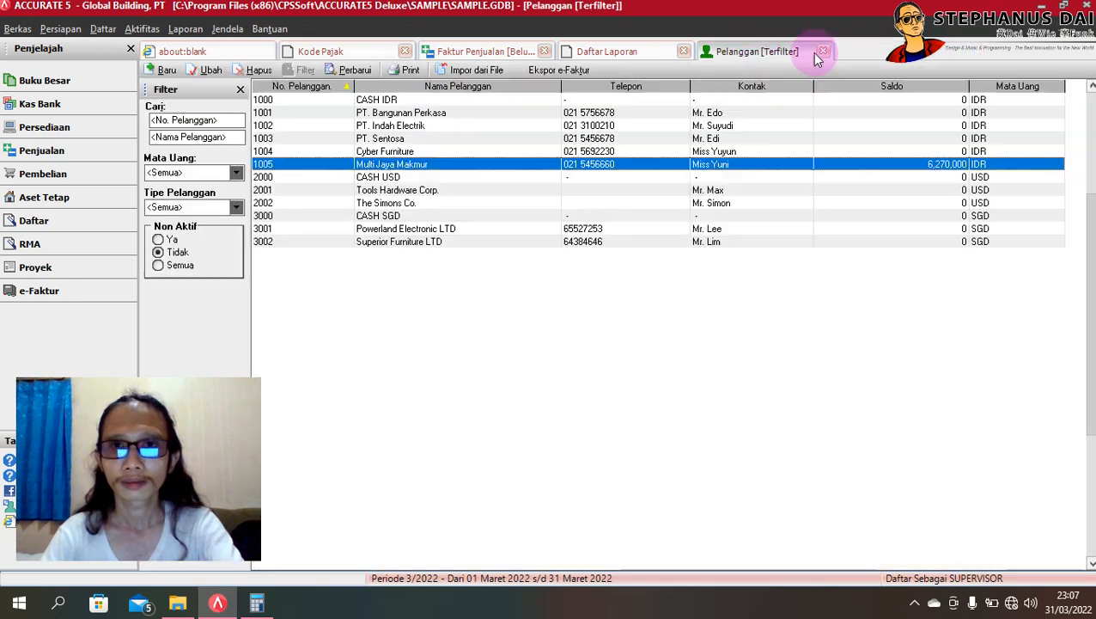
Step: Open sales invoice DP-BG-012 and switch its Cust. is Taxable option off and back on
{"action": "left_click", "coordinate": [472, 53]}
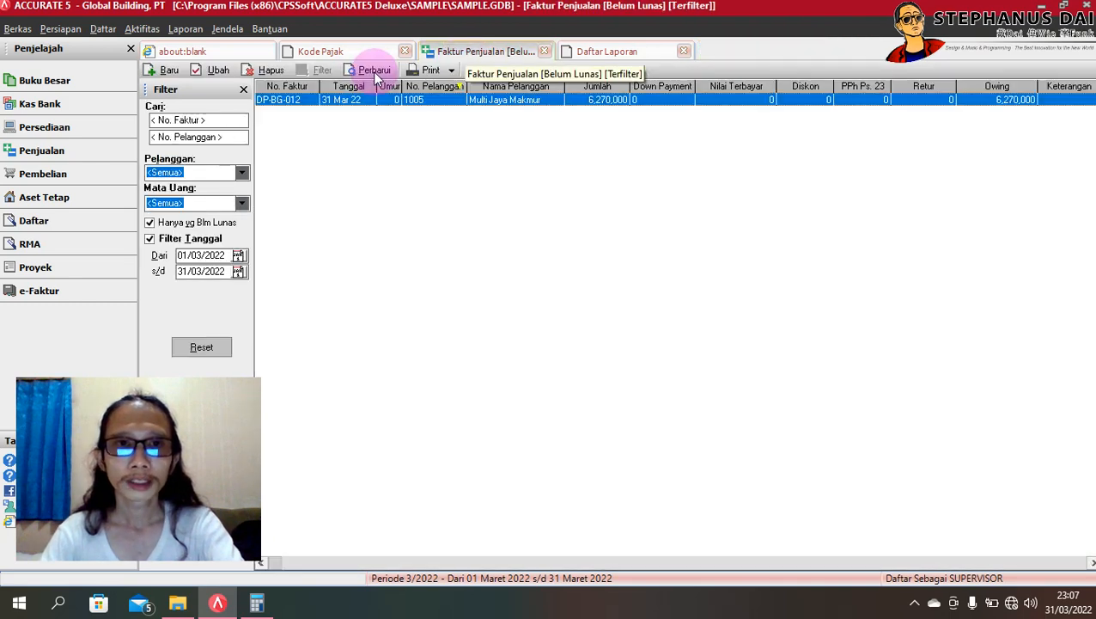
{"action": "left_click", "coordinate": [616, 101]}
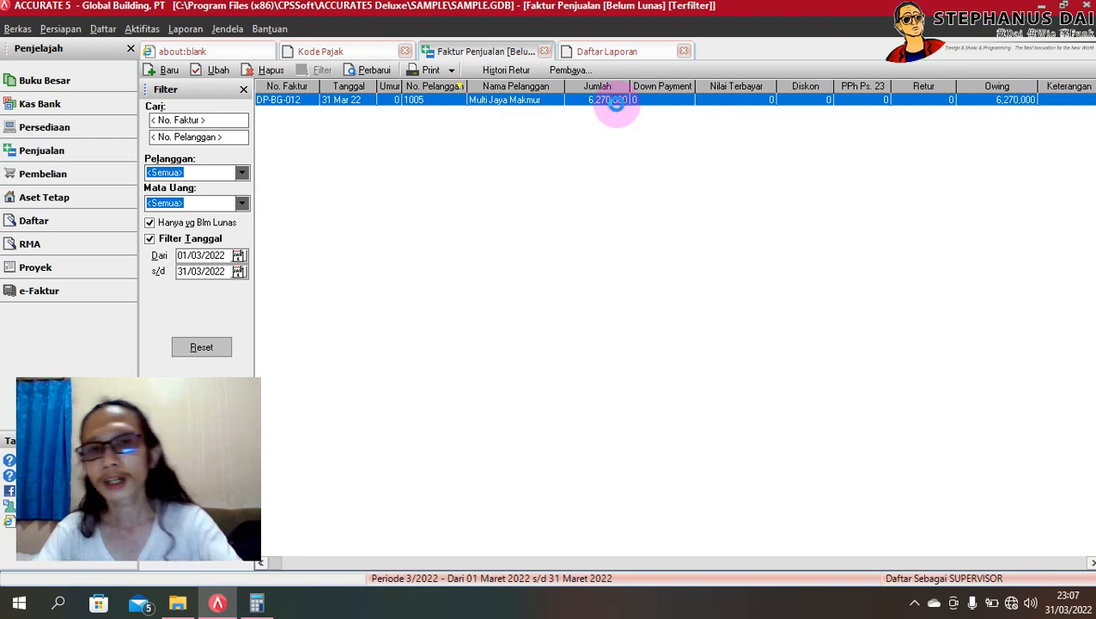
{"action": "double_click", "coordinate": [616, 102]}
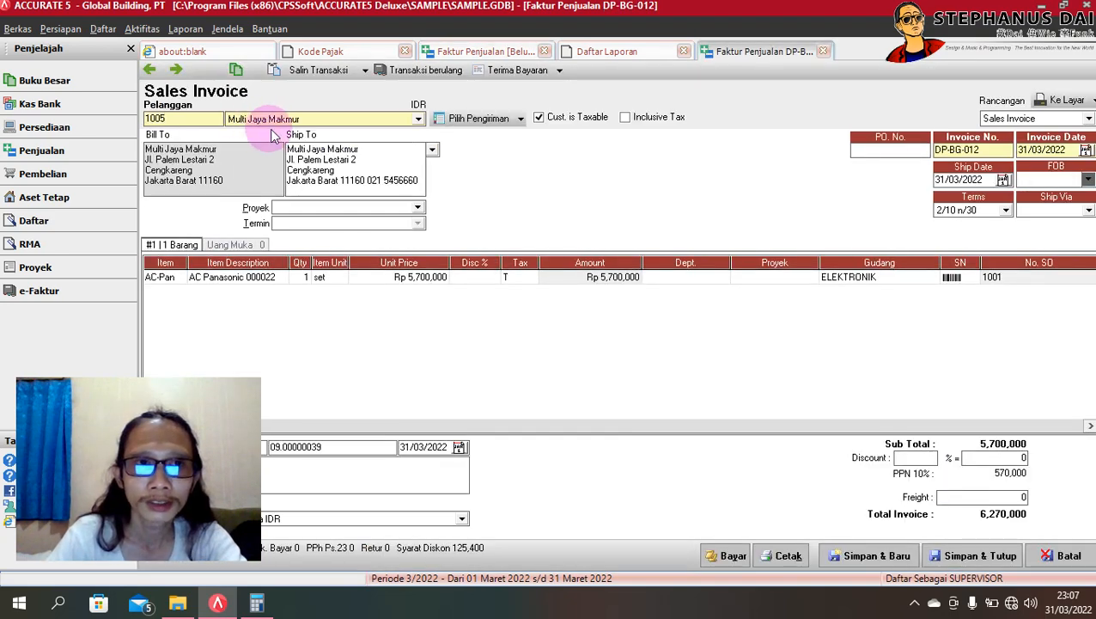
{"action": "left_click", "coordinate": [103, 28]}
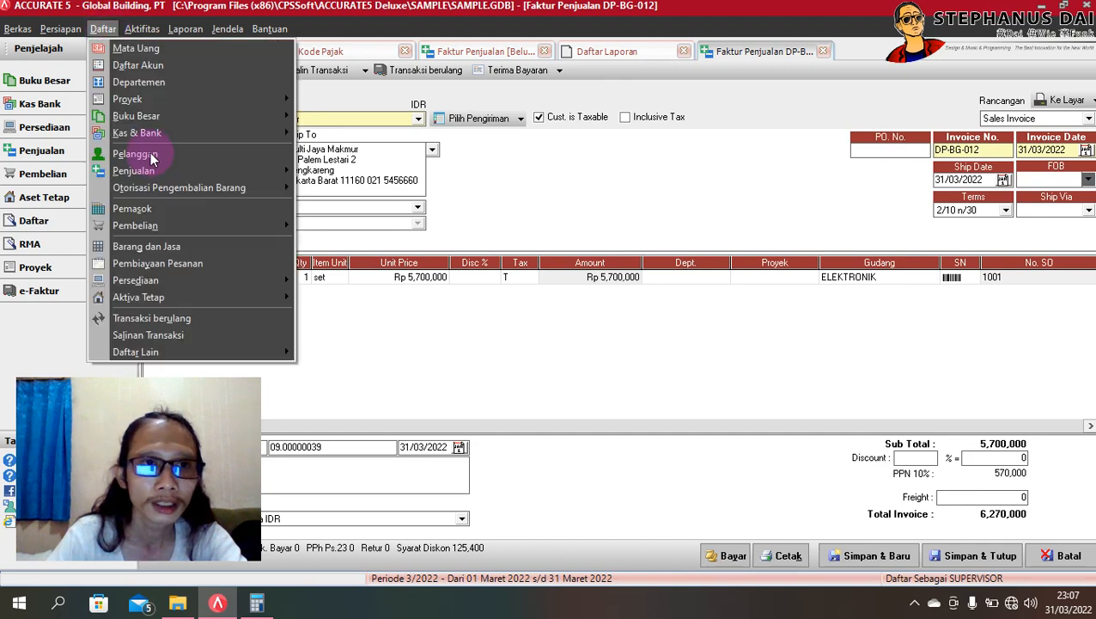
{"action": "left_click", "coordinate": [551, 116]}
{"action": "left_click", "coordinate": [554, 118]}
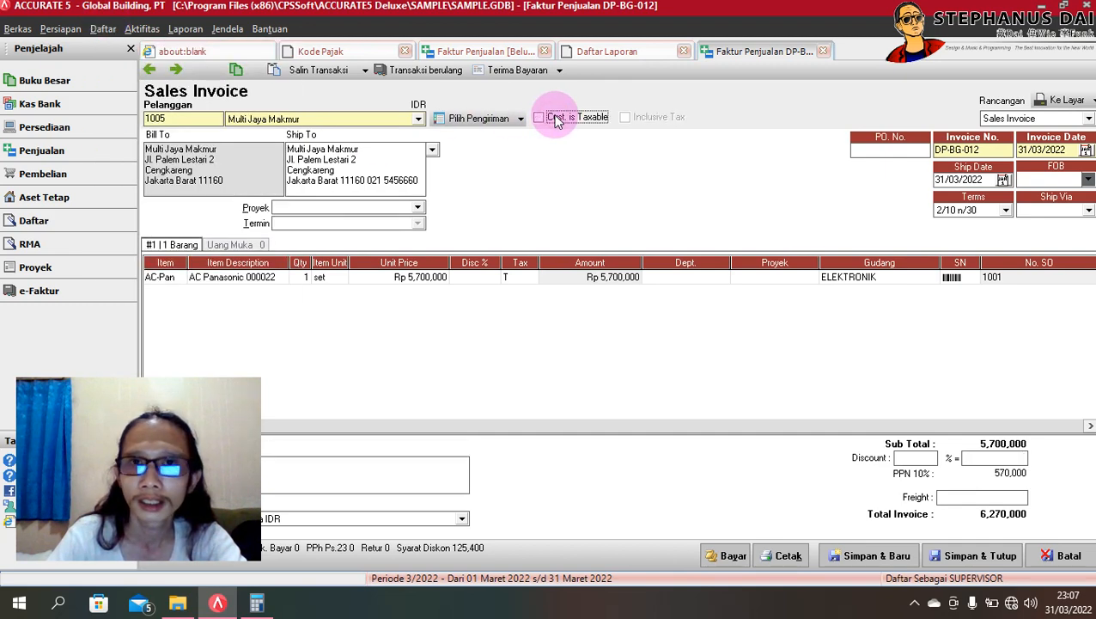
Step: Try tax code P on the AC Panasonic line of the invoice and close the invoice without saving
{"action": "left_click", "coordinate": [513, 276]}
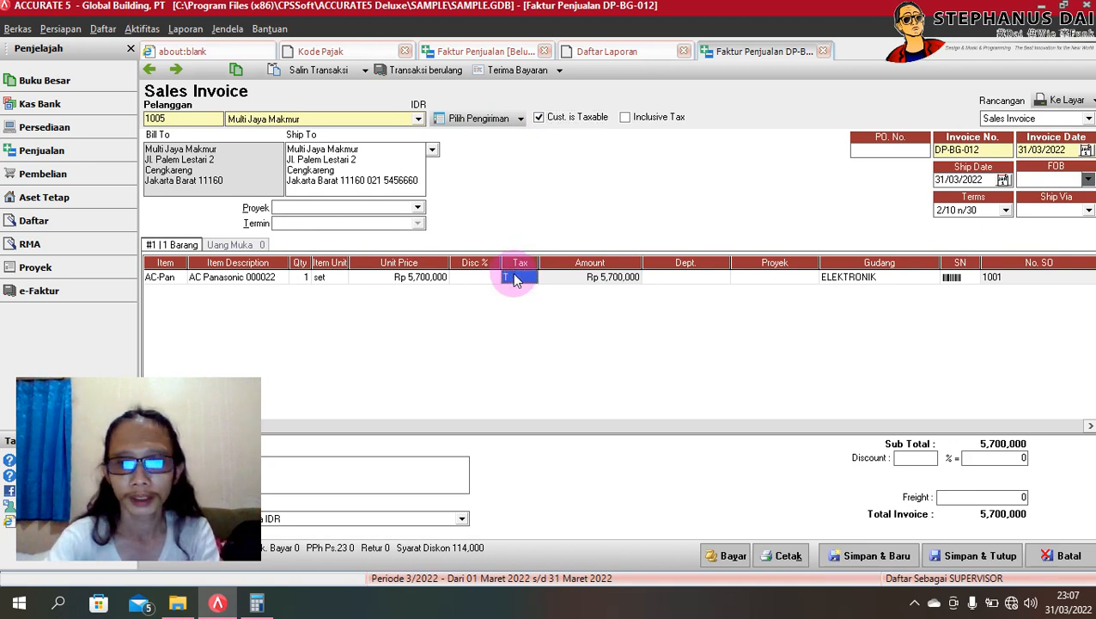
{"action": "type", "text": "P"}
{"action": "key", "text": "Tab"}
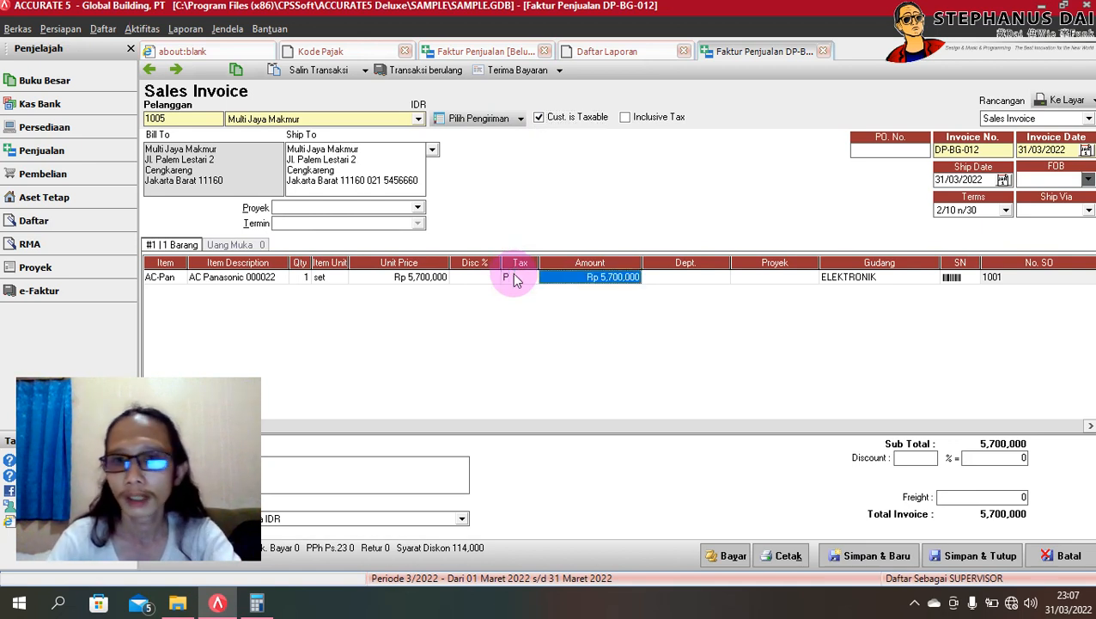
{"action": "left_click", "coordinate": [393, 312]}
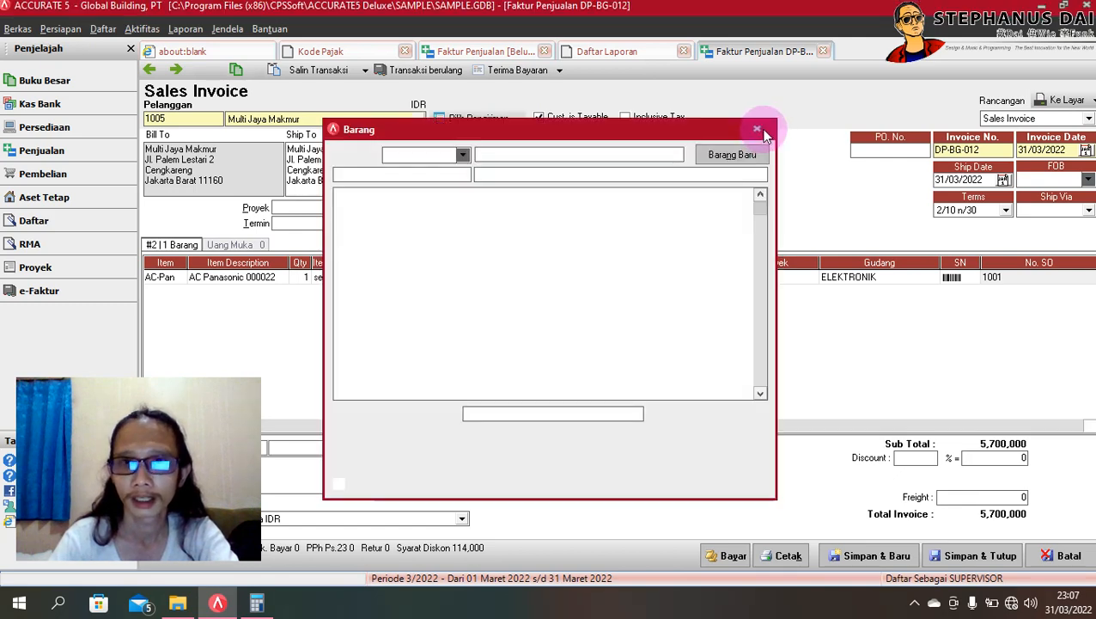
{"action": "key", "text": "Escape"}
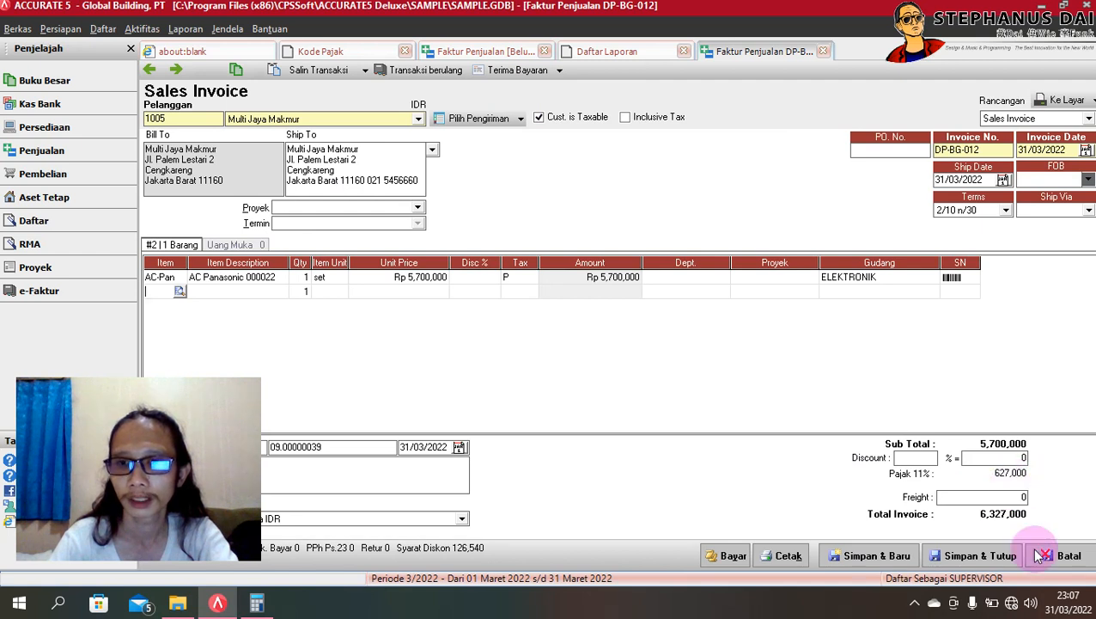
{"action": "key", "text": "Escape"}
{"action": "key", "text": "Escape"}
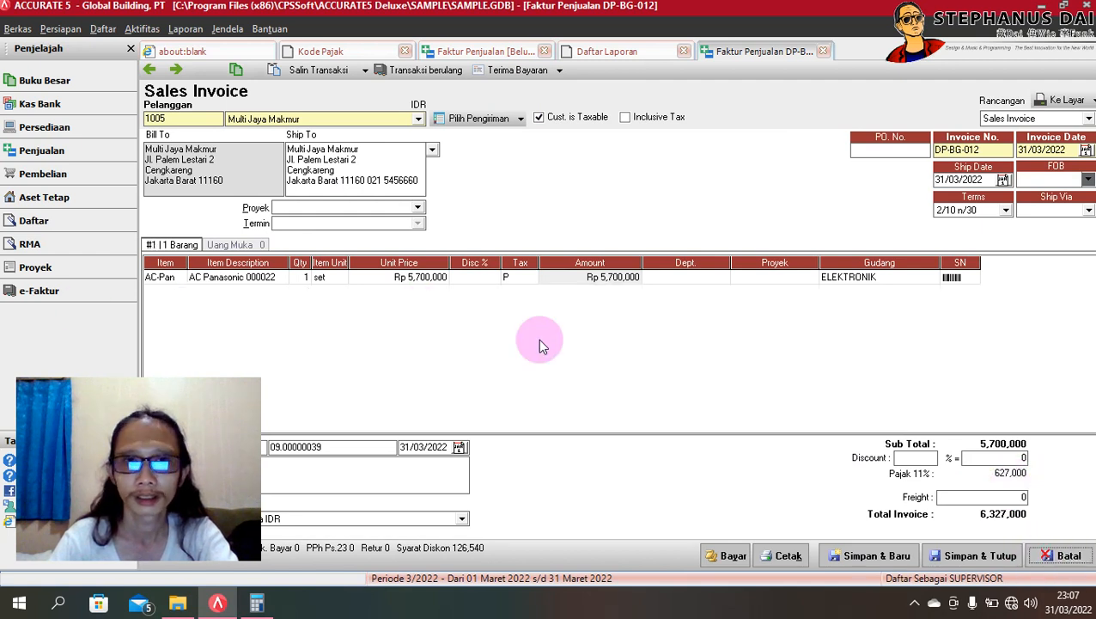
{"action": "left_click", "coordinate": [548, 342]}
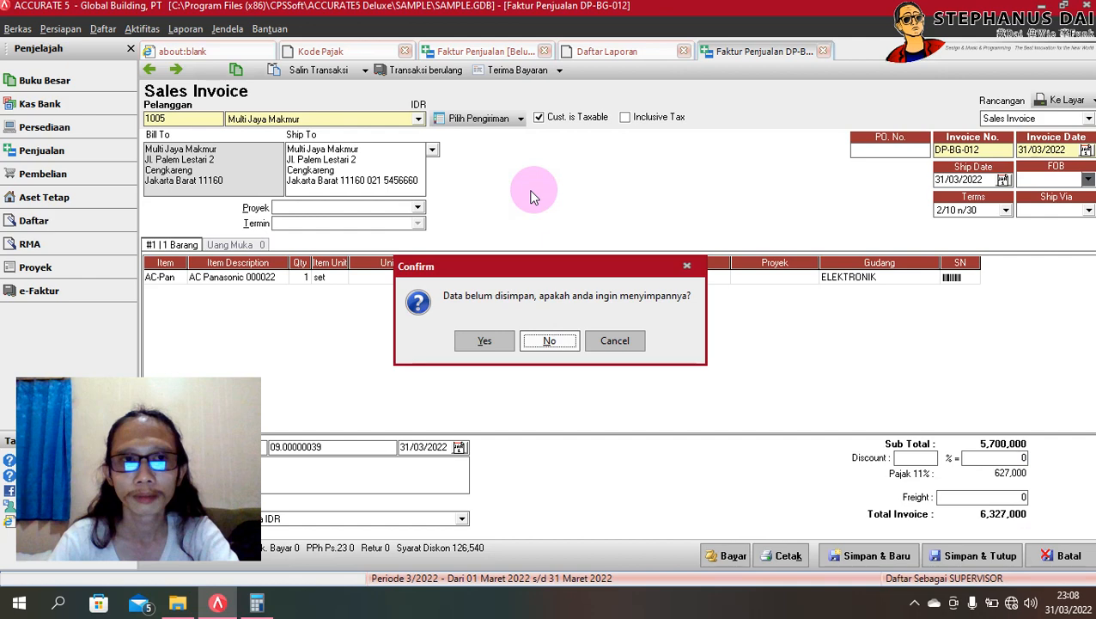
{"action": "key", "text": "Return"}
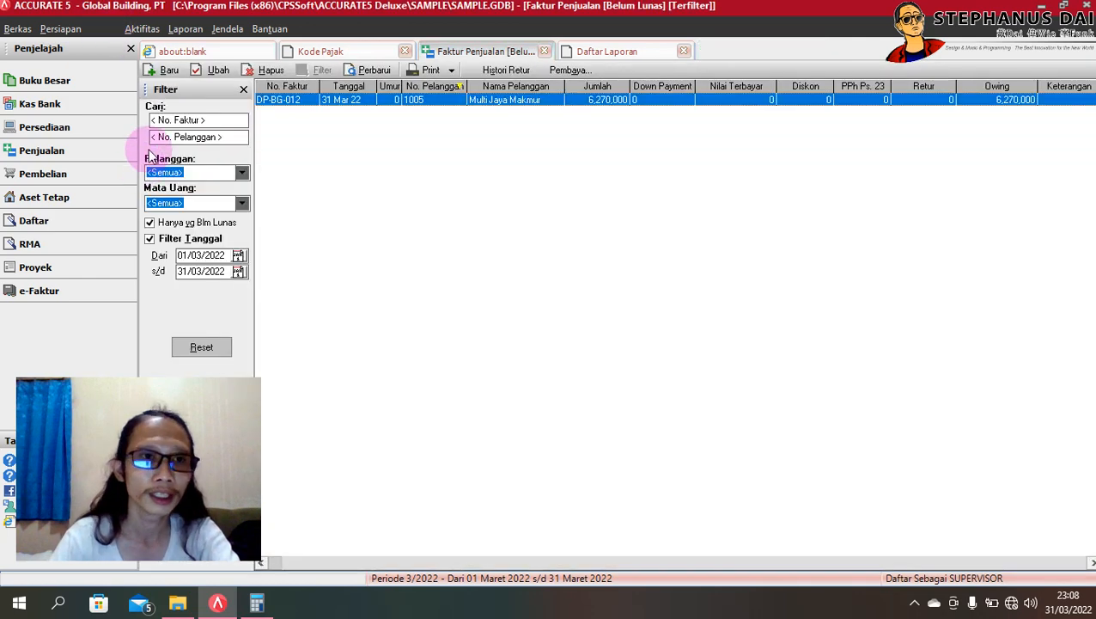
Step: Open the Pelanggan list and the Barang dan Jasa list
{"action": "key", "text": "alt+d"}
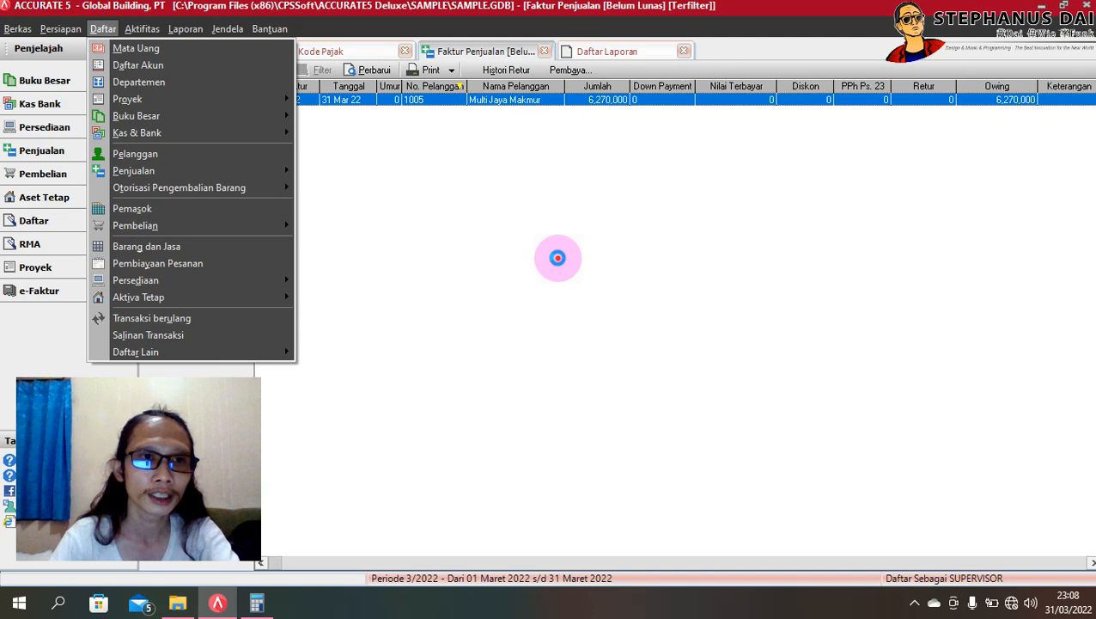
{"action": "left_click", "coordinate": [62, 32]}
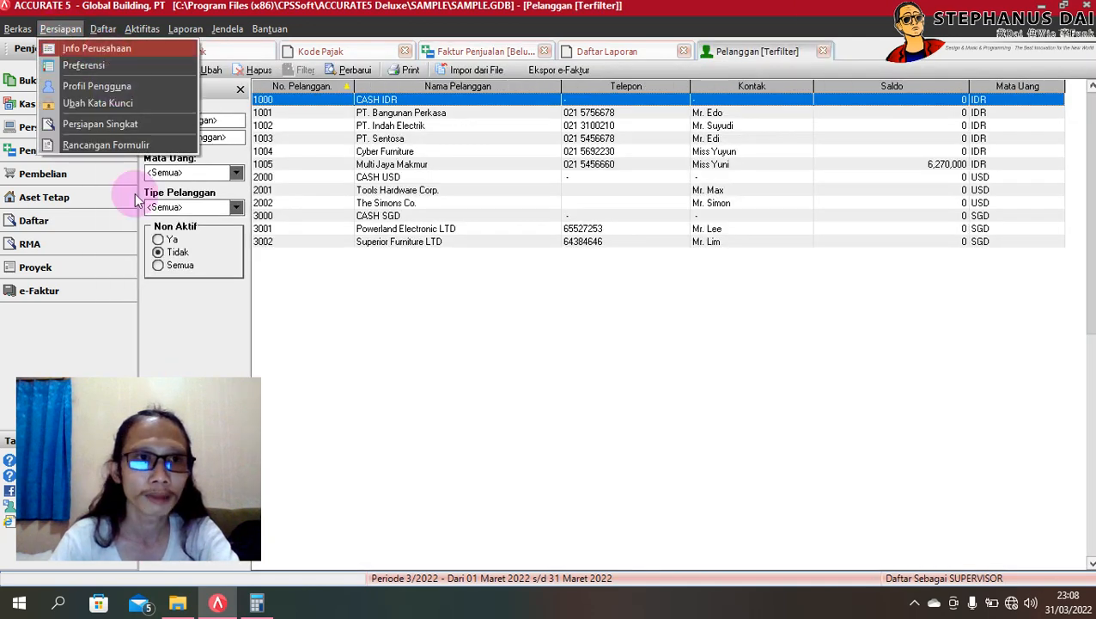
{"action": "mouse_move", "coordinate": [103, 29]}
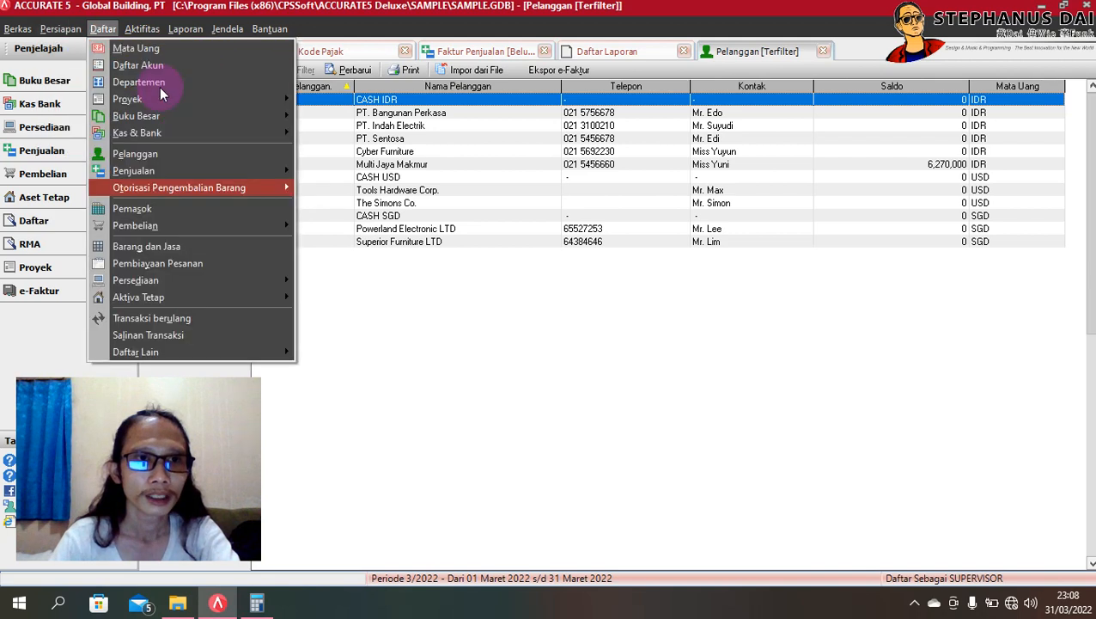
{"action": "left_click", "coordinate": [179, 250]}
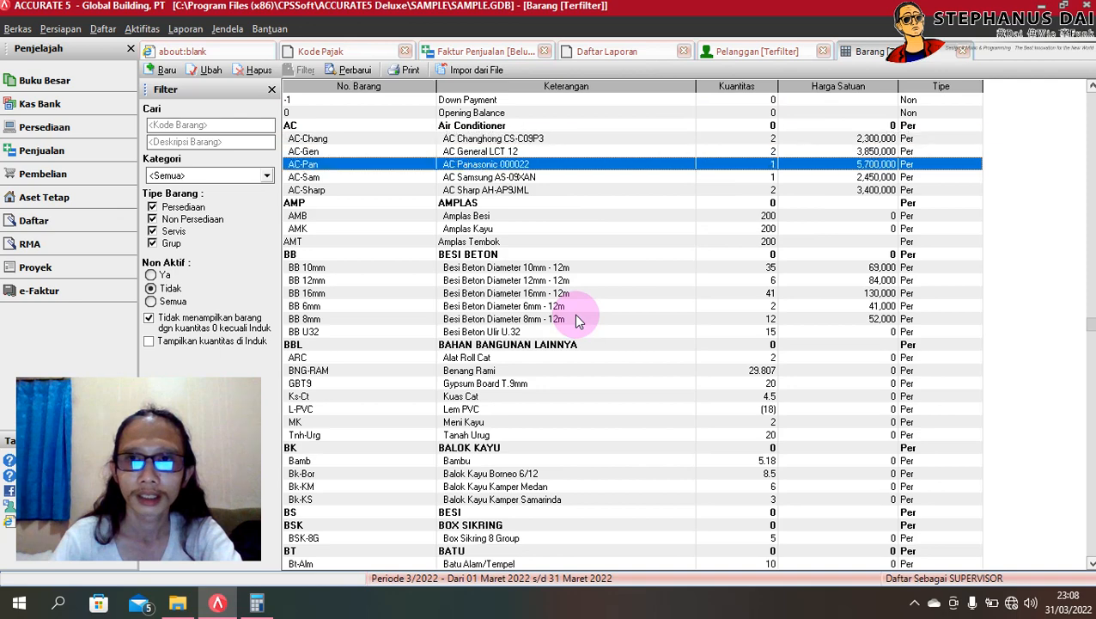
Step: Open the saved report Rincian Penjualan per Barang from Daftar Laporan and review its available and selected columns
{"action": "left_click", "coordinate": [631, 52]}
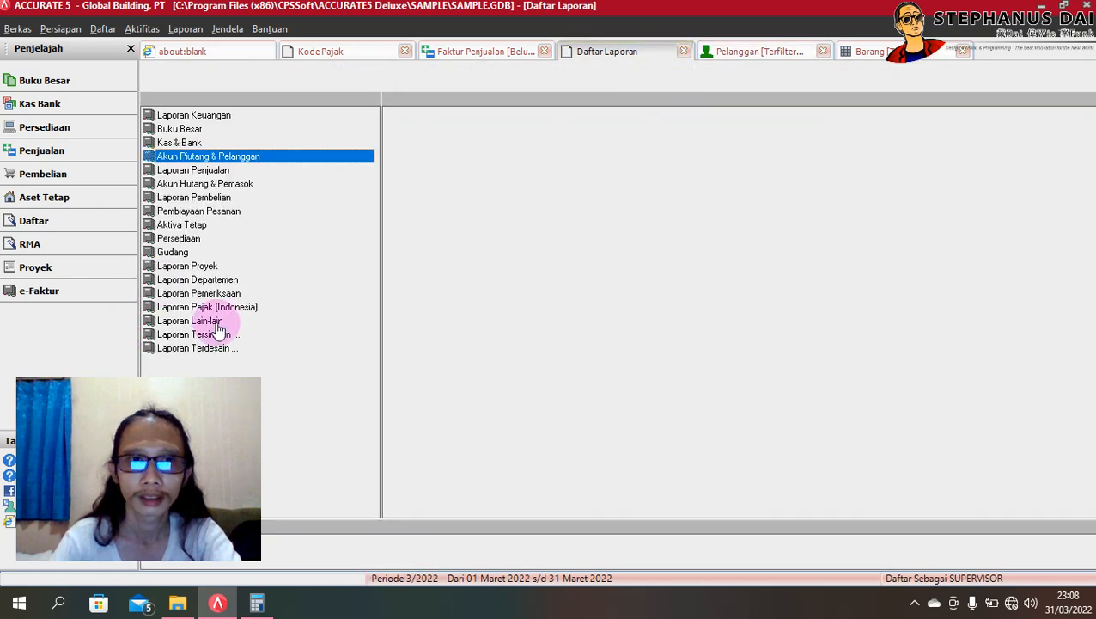
{"action": "left_click", "coordinate": [210, 322]}
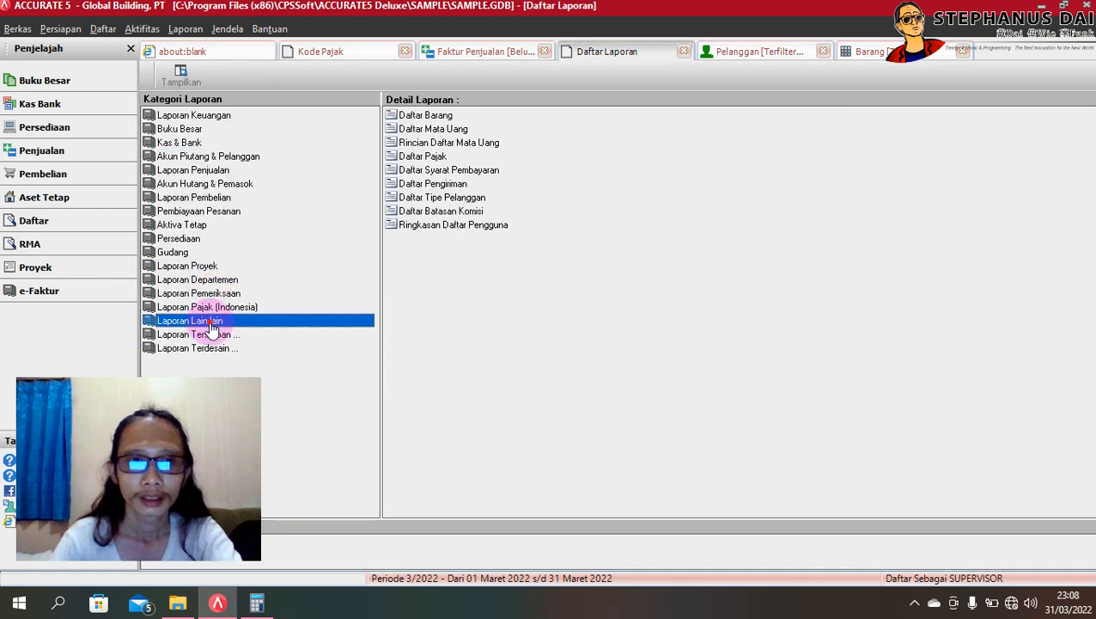
{"action": "left_click", "coordinate": [213, 281]}
{"action": "left_click", "coordinate": [204, 321]}
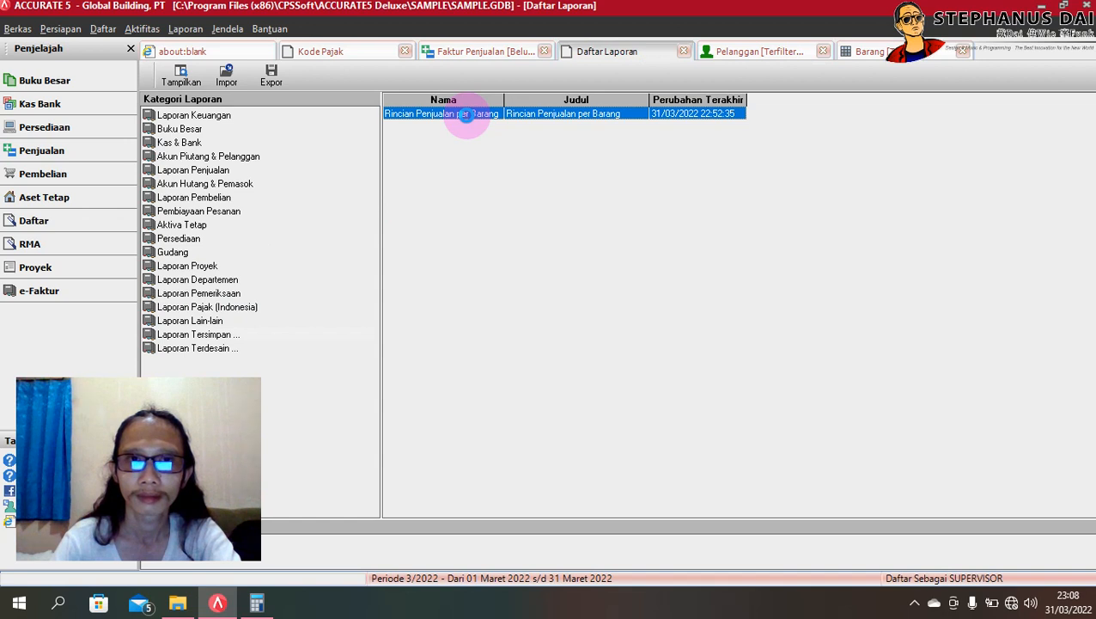
{"action": "double_click", "coordinate": [465, 115]}
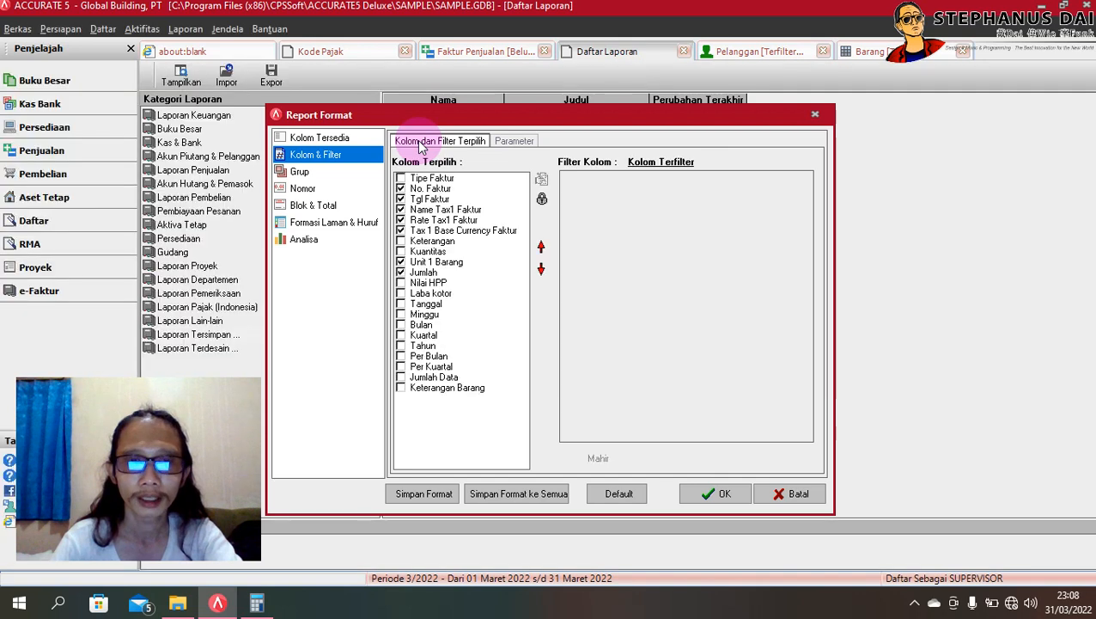
{"action": "left_click", "coordinate": [314, 140]}
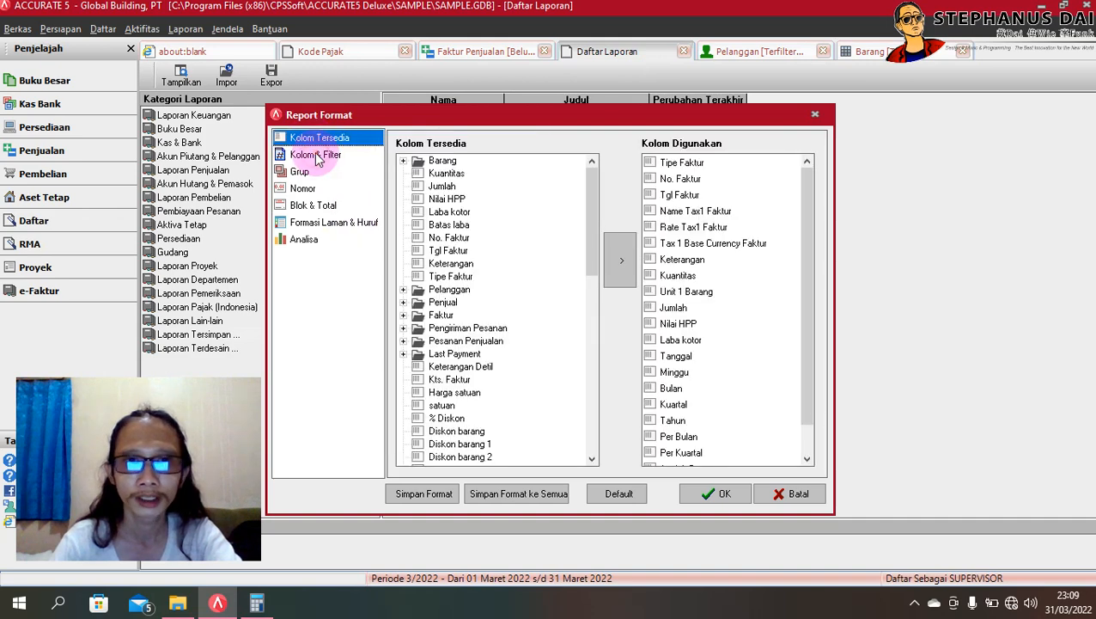
{"action": "left_click", "coordinate": [318, 158]}
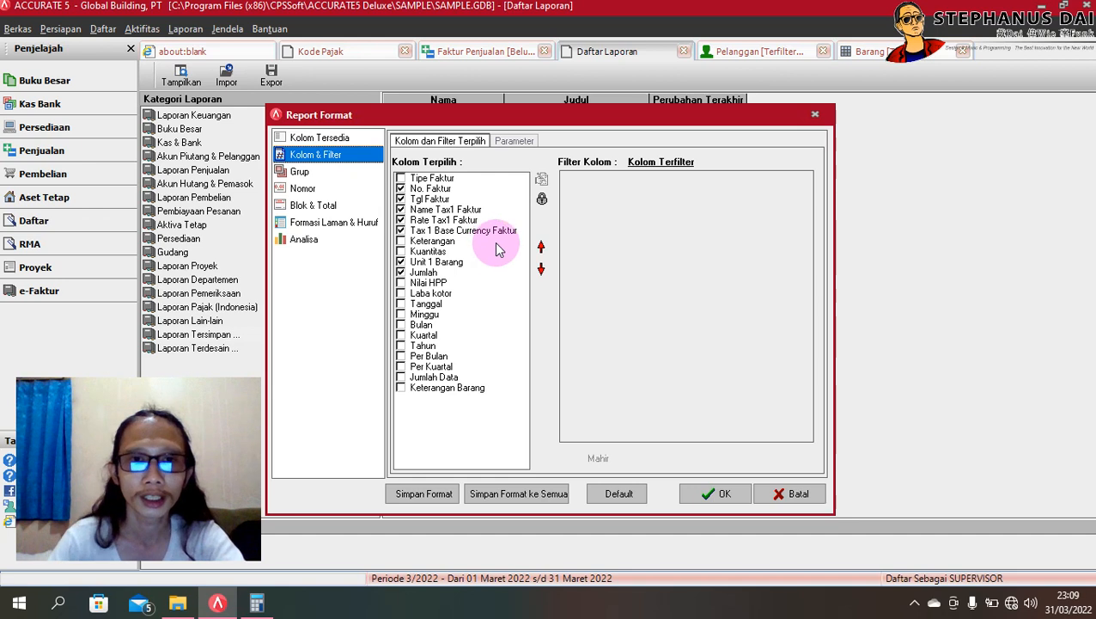
Step: Filter the report's Name Tax1 Faktur column to PPn10 and generate the report
{"action": "left_click", "coordinate": [479, 232]}
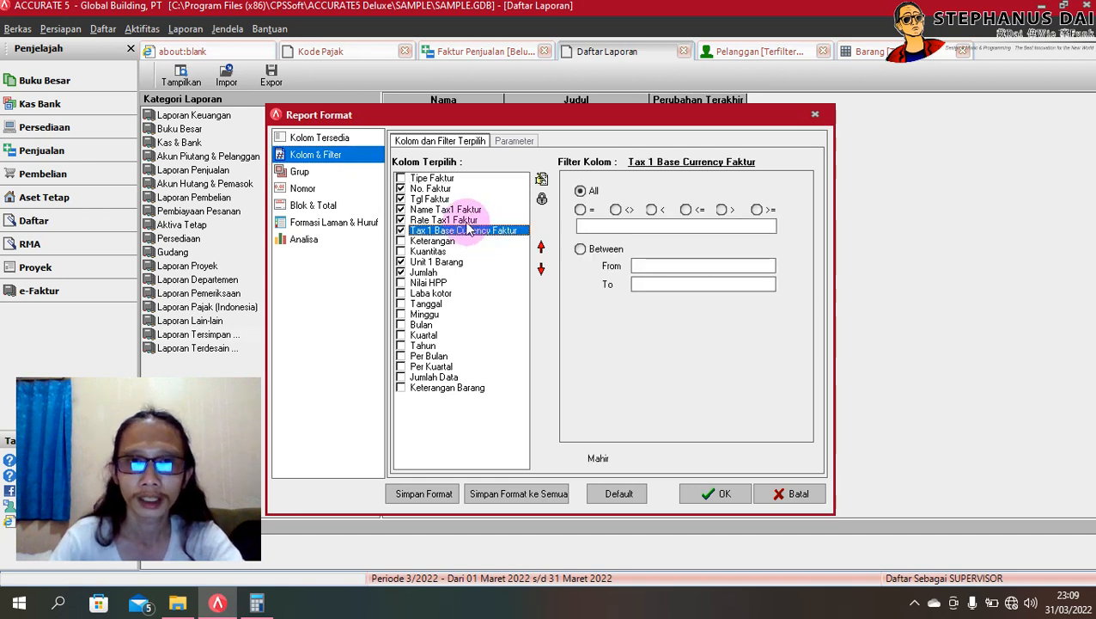
{"action": "left_click", "coordinate": [440, 221]}
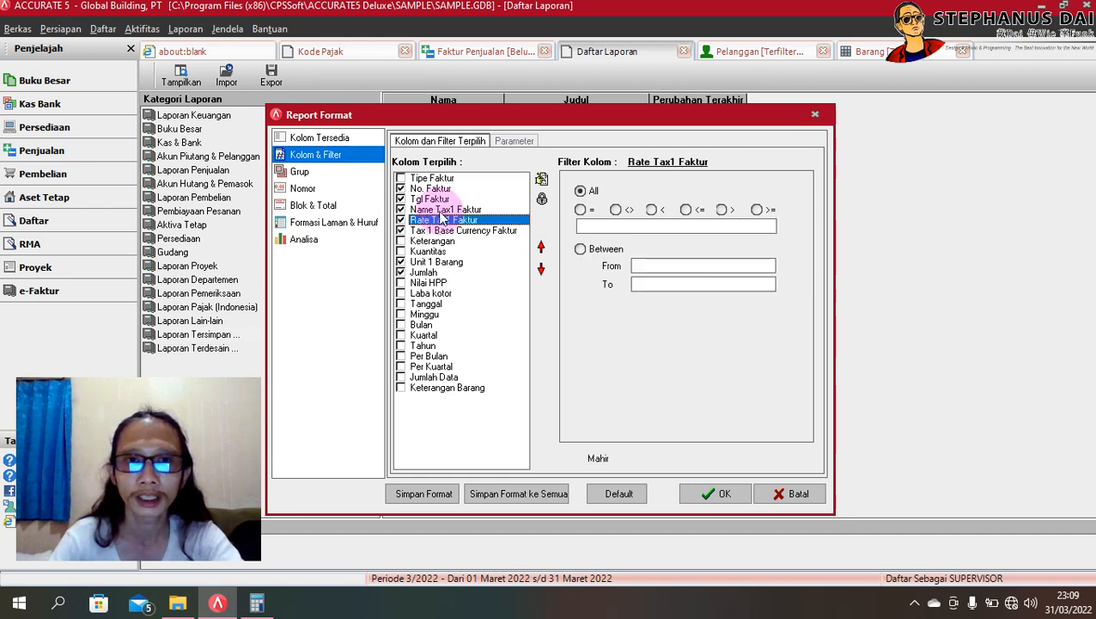
{"action": "key", "text": "Up"}
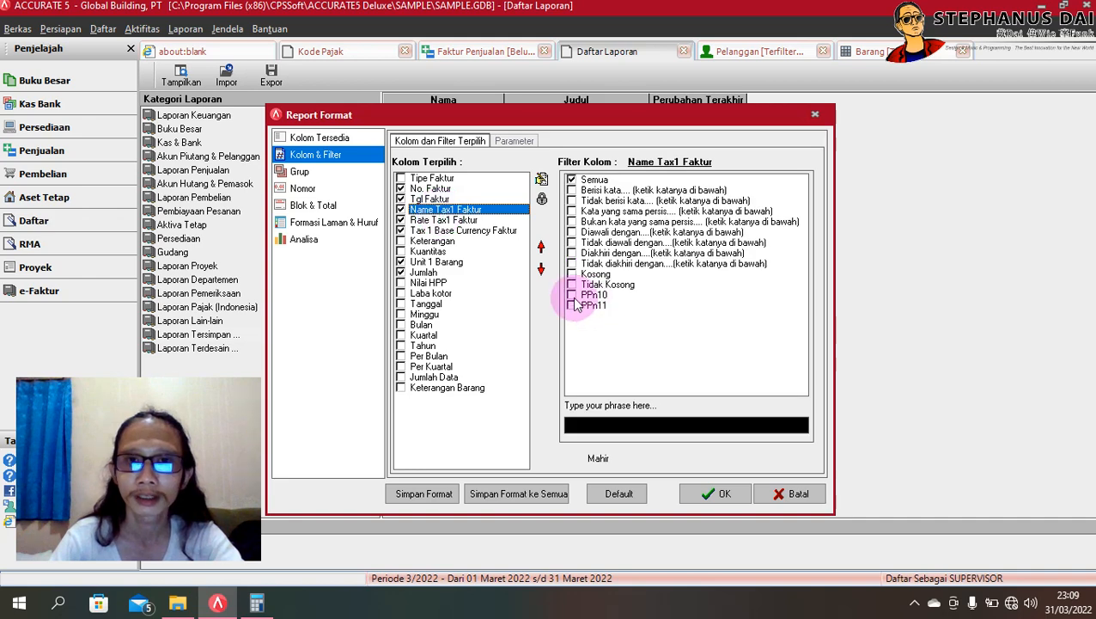
{"action": "left_click", "coordinate": [571, 295]}
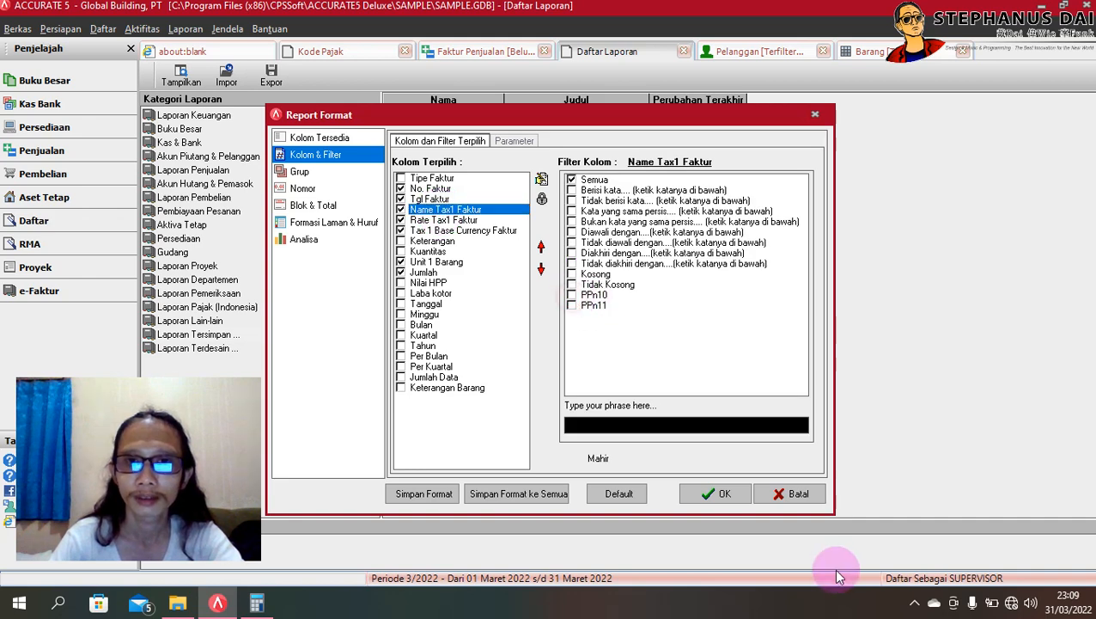
{"action": "left_click", "coordinate": [721, 494]}
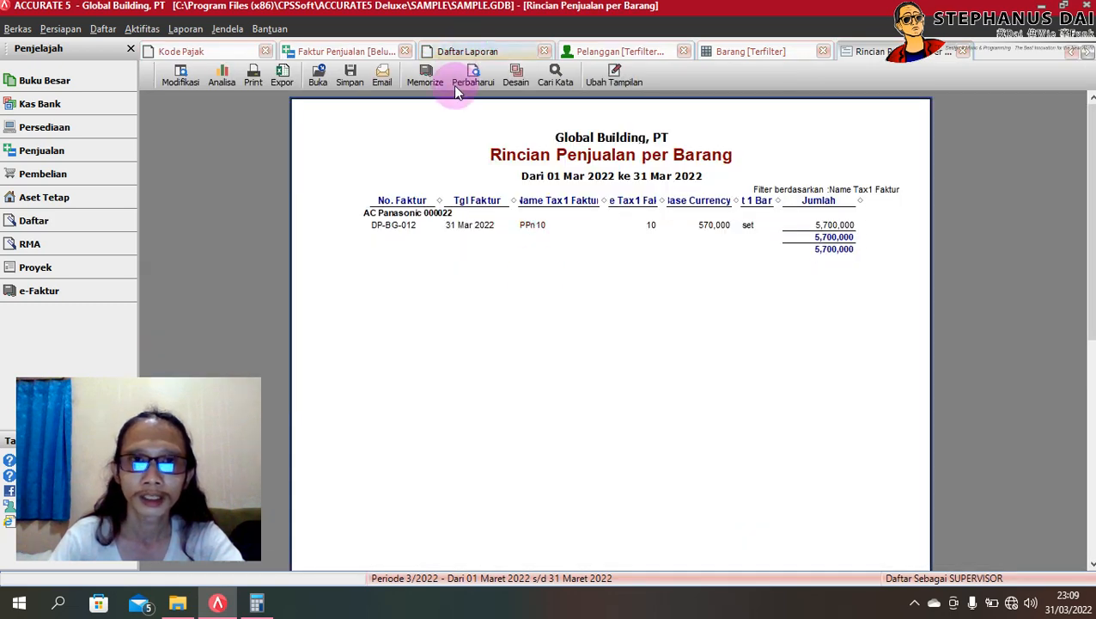
Step: Create a new sales invoice from the Faktur Penjualan list for customer Multi Jaya Makmur
{"action": "left_click", "coordinate": [464, 51]}
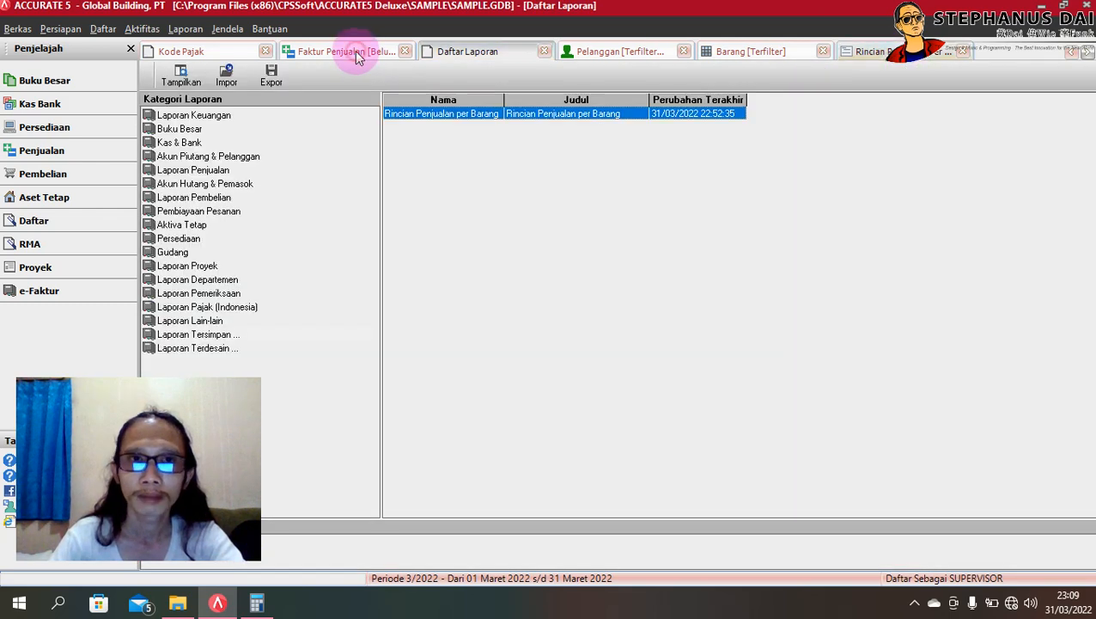
{"action": "left_click", "coordinate": [358, 53]}
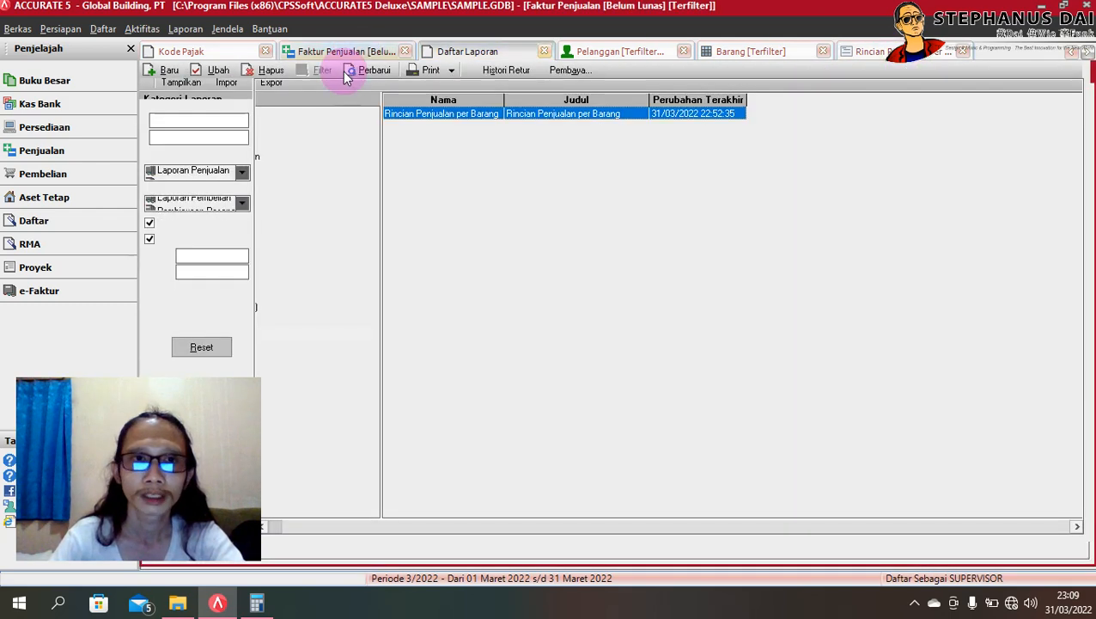
{"action": "left_click", "coordinate": [165, 70]}
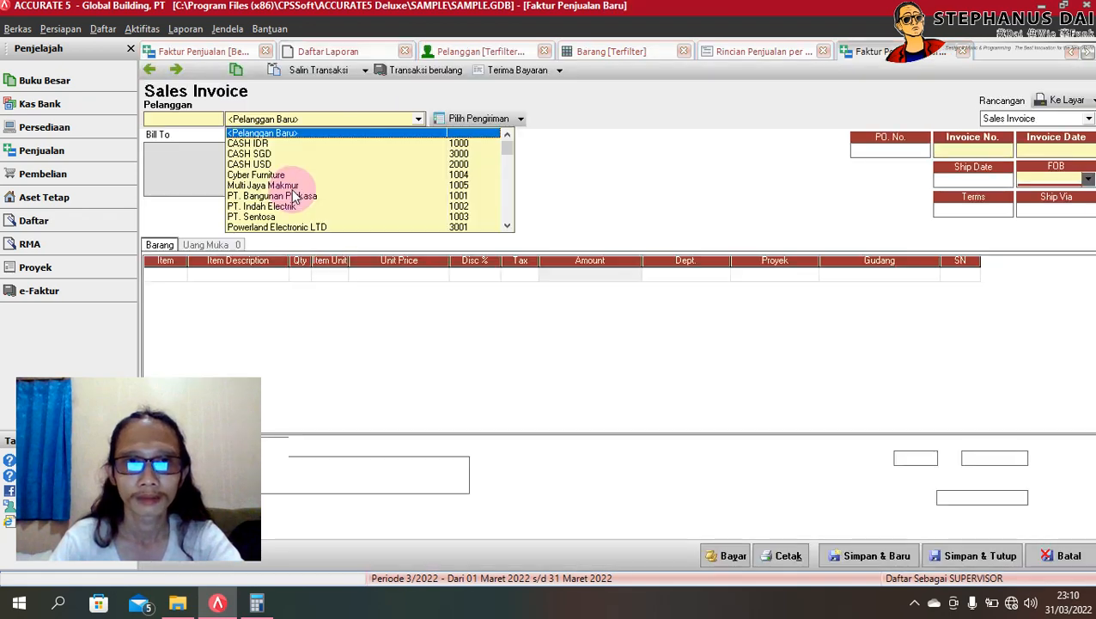
{"action": "left_click", "coordinate": [292, 185]}
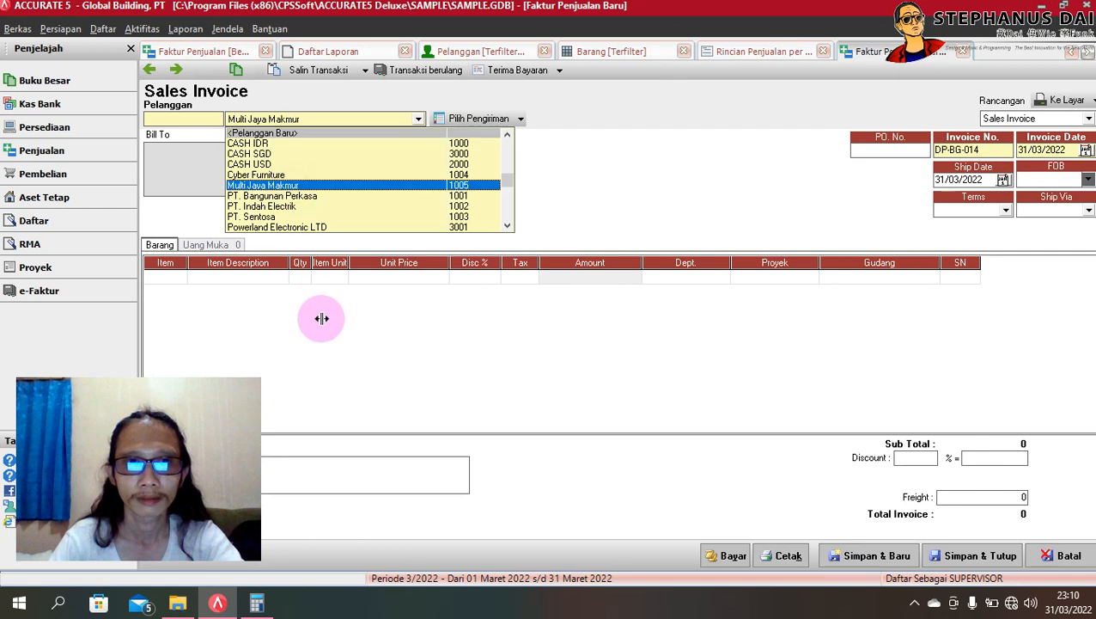
Step: Add the item AC Changhong CS-C09P3 to the first line of the invoice
{"action": "left_click", "coordinate": [182, 276]}
{"action": "left_click", "coordinate": [180, 276]}
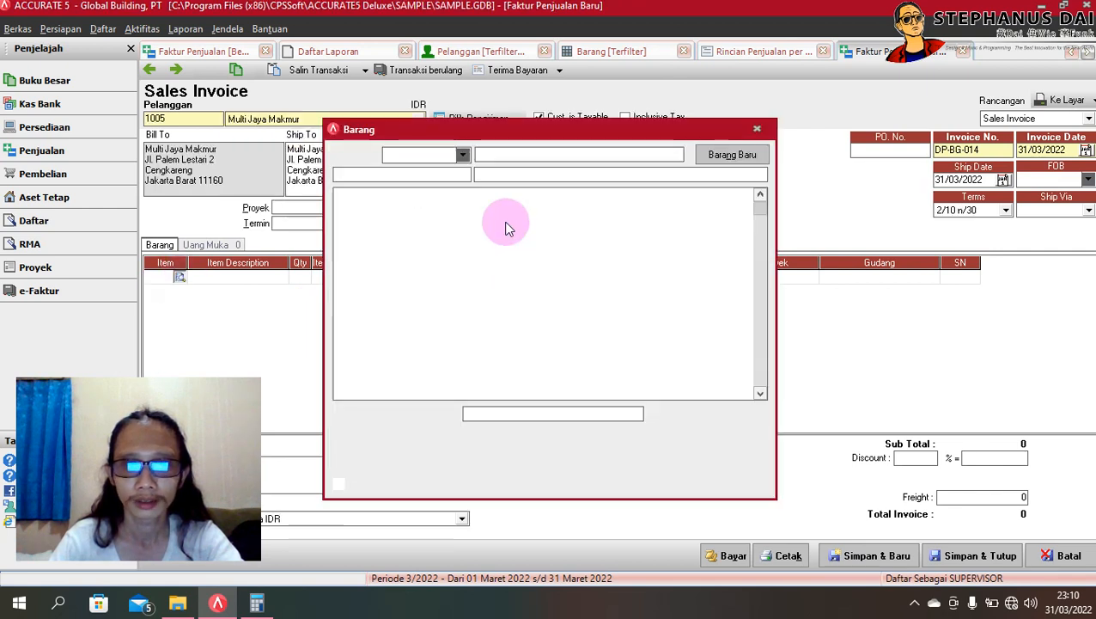
{"action": "left_click", "coordinate": [506, 221]}
{"action": "double_click", "coordinate": [506, 223]}
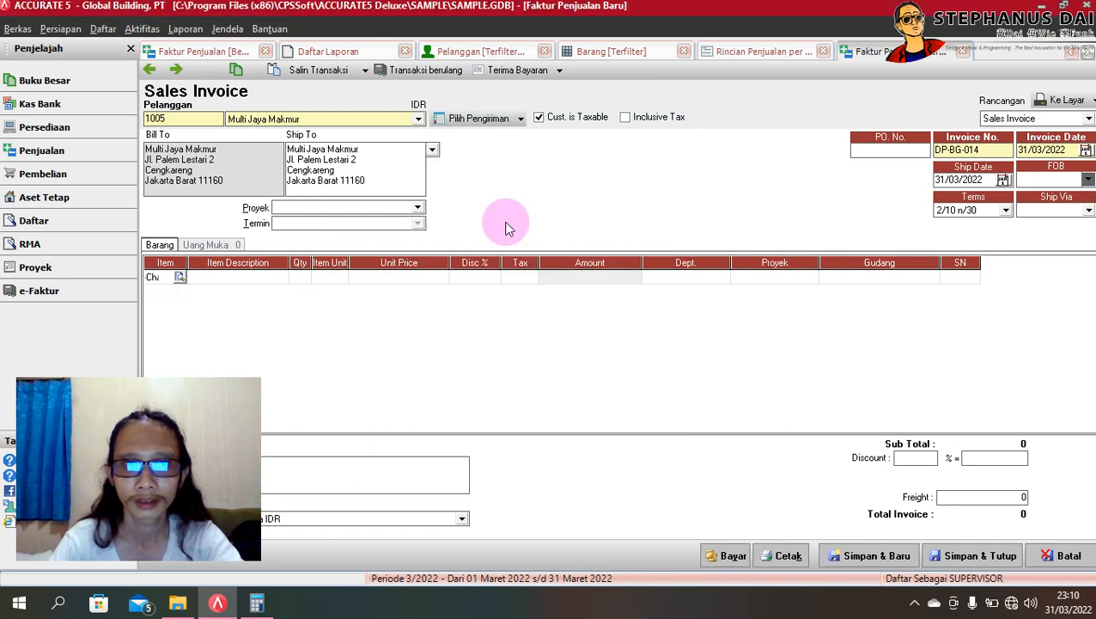
Step: Set the tax code of the AC Changhong line to P, then save and close the invoice
{"action": "left_click", "coordinate": [515, 282]}
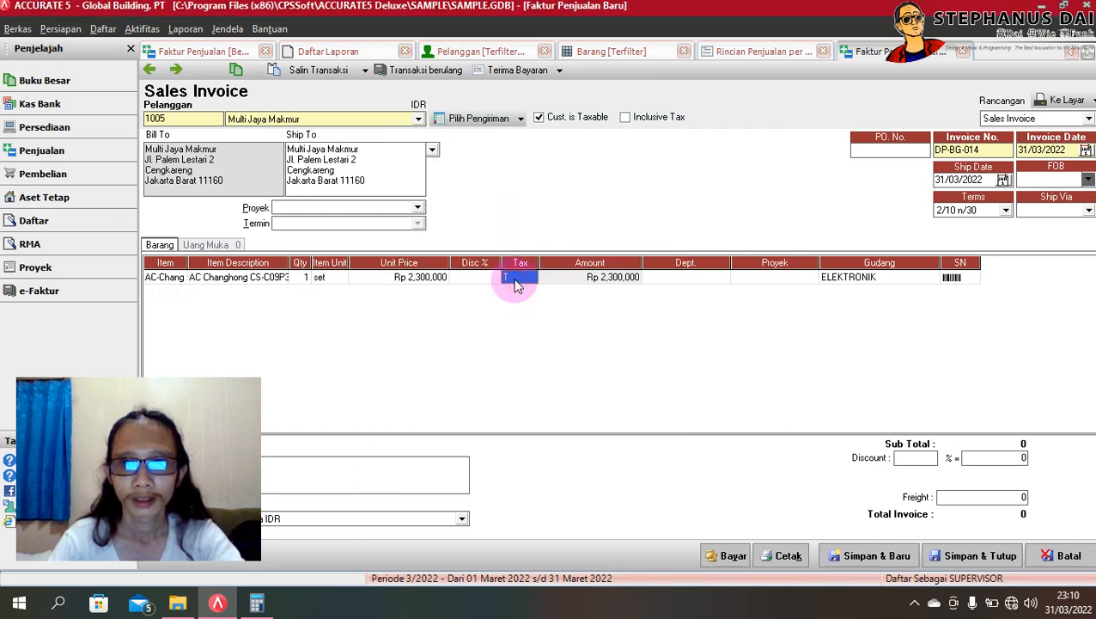
{"action": "type", "text": "P"}
{"action": "key", "text": "Tab"}
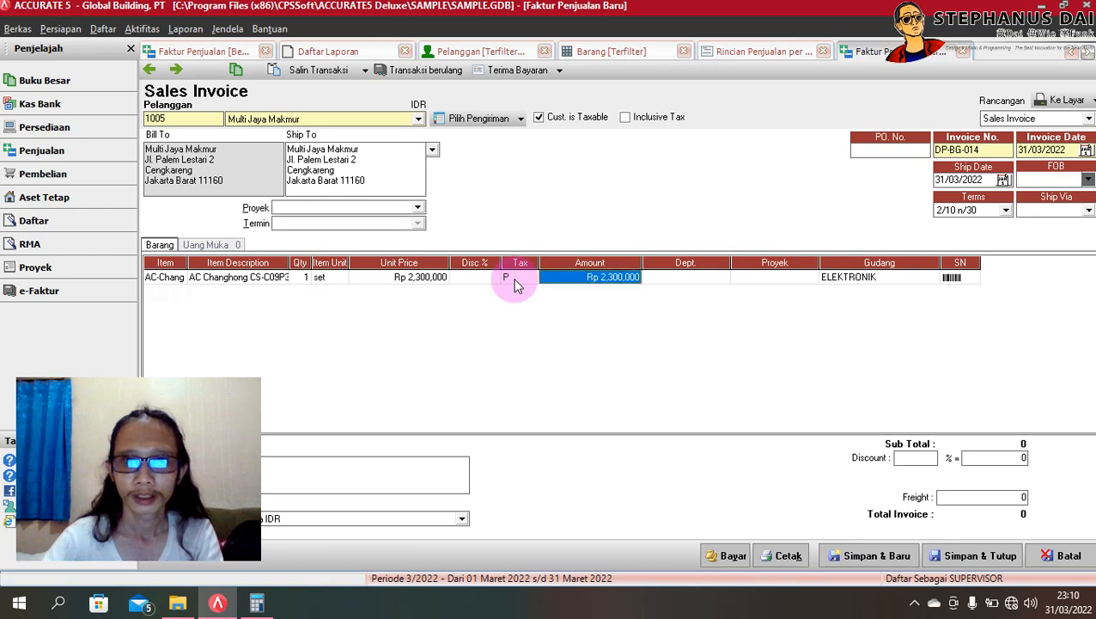
{"action": "left_click", "coordinate": [58, 29]}
{"action": "mouse_move", "coordinate": [103, 29]}
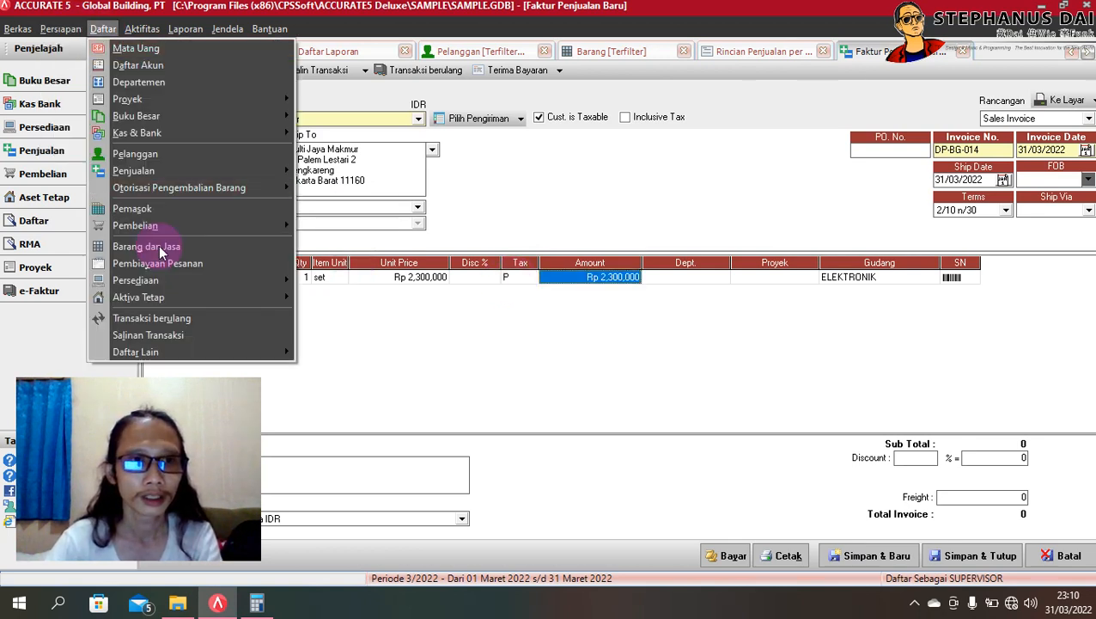
{"action": "left_click", "coordinate": [966, 556]}
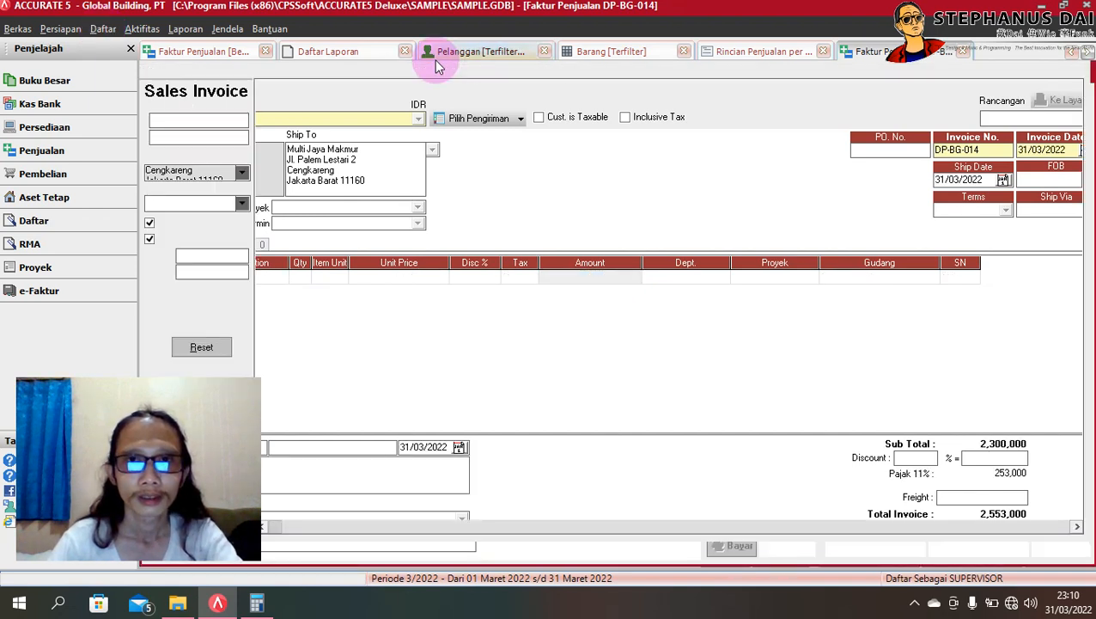
Step: Set both the sales and purchase tax codes of item AC Changhong CS-C09P3 to P and save the item
{"action": "left_click", "coordinate": [99, 33]}
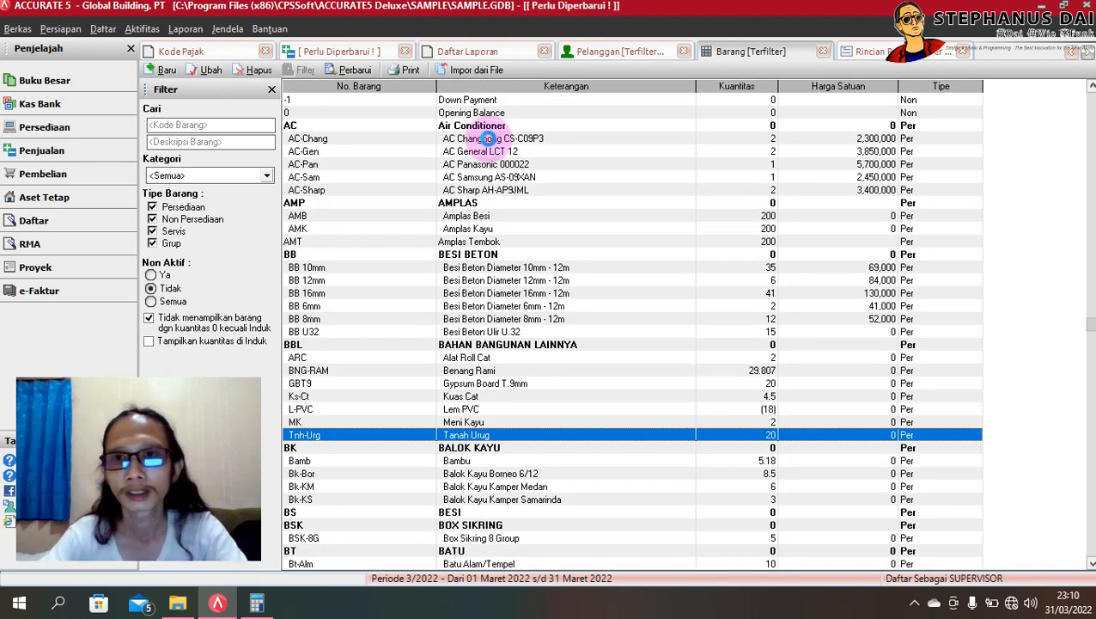
{"action": "double_click", "coordinate": [487, 139]}
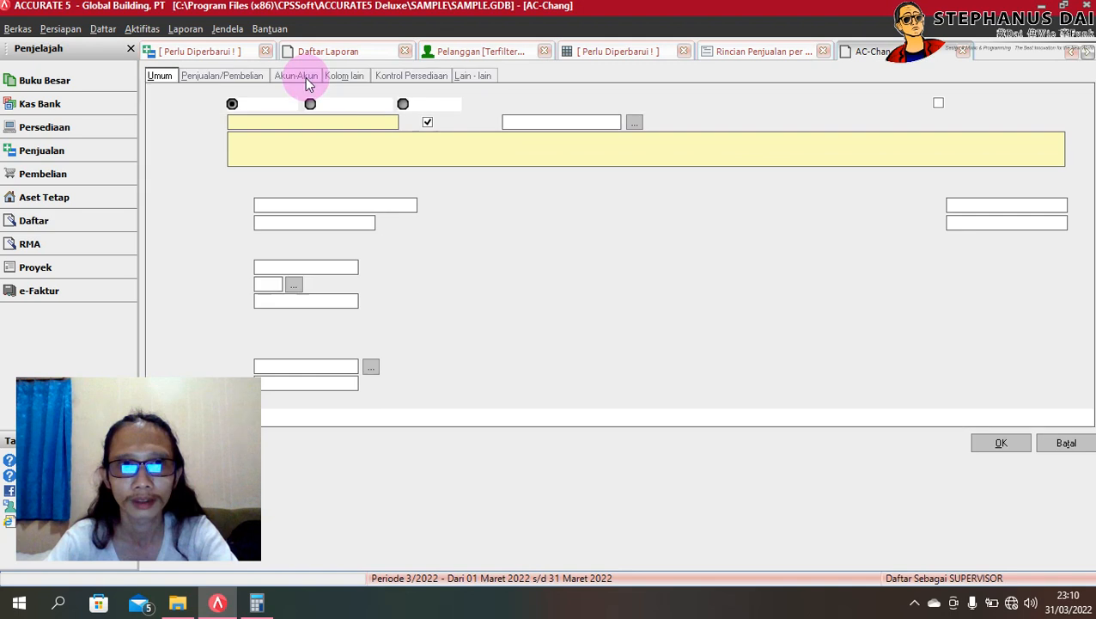
{"action": "left_click", "coordinate": [300, 76]}
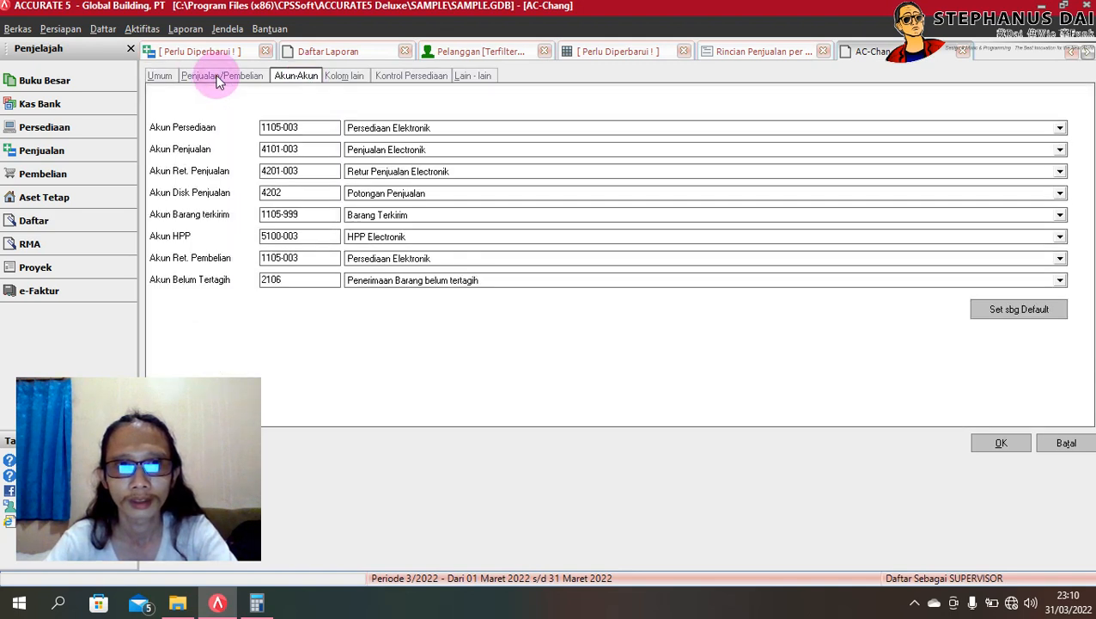
{"action": "left_click", "coordinate": [217, 77]}
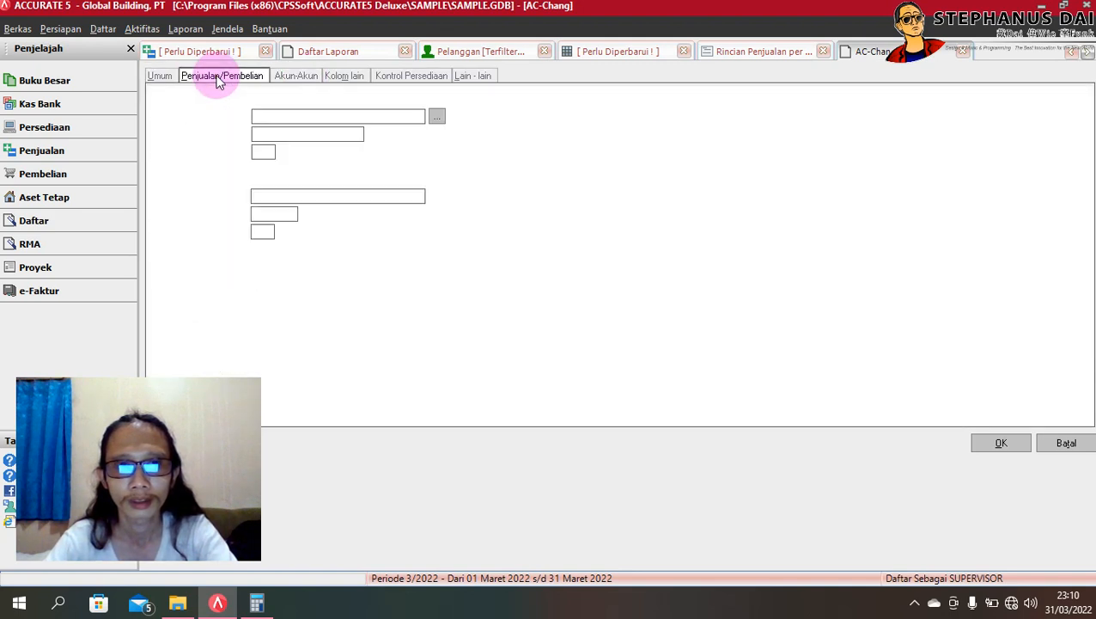
{"action": "left_click", "coordinate": [272, 151]}
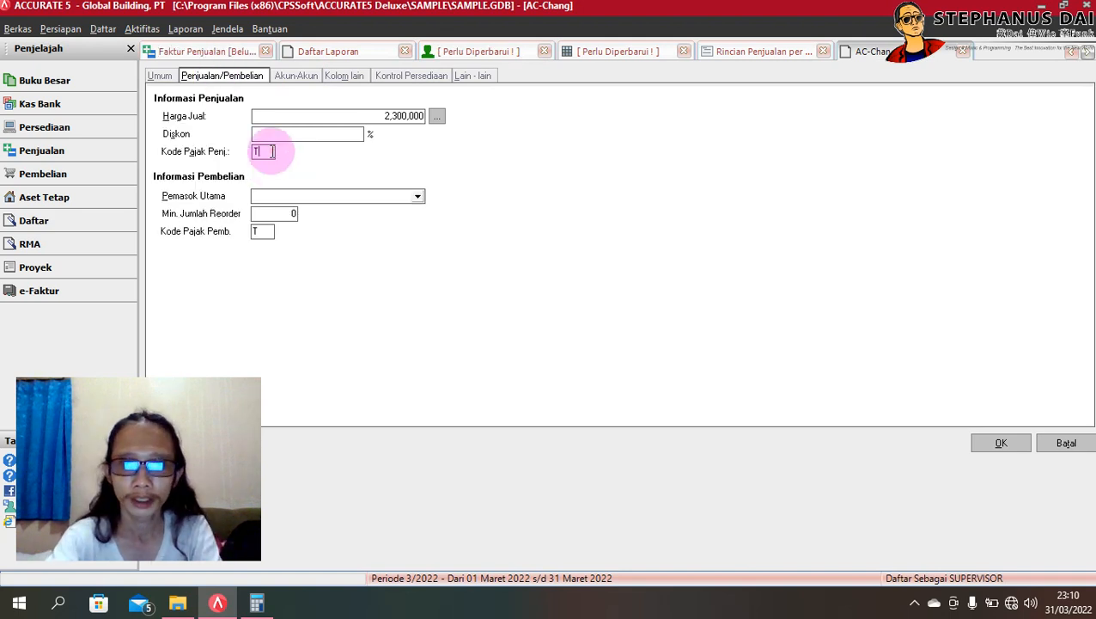
{"action": "key", "text": "BackSpace"}
{"action": "type", "text": "P"}
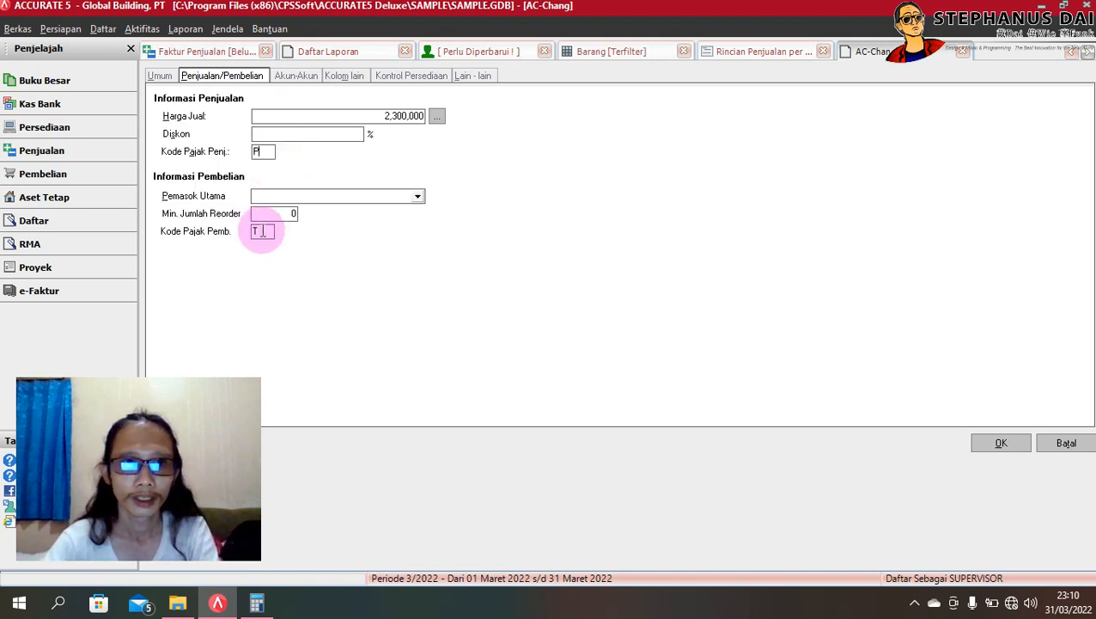
{"action": "key", "text": "BackSpace"}
{"action": "type", "text": "P"}
{"action": "left_click", "coordinate": [993, 444]}
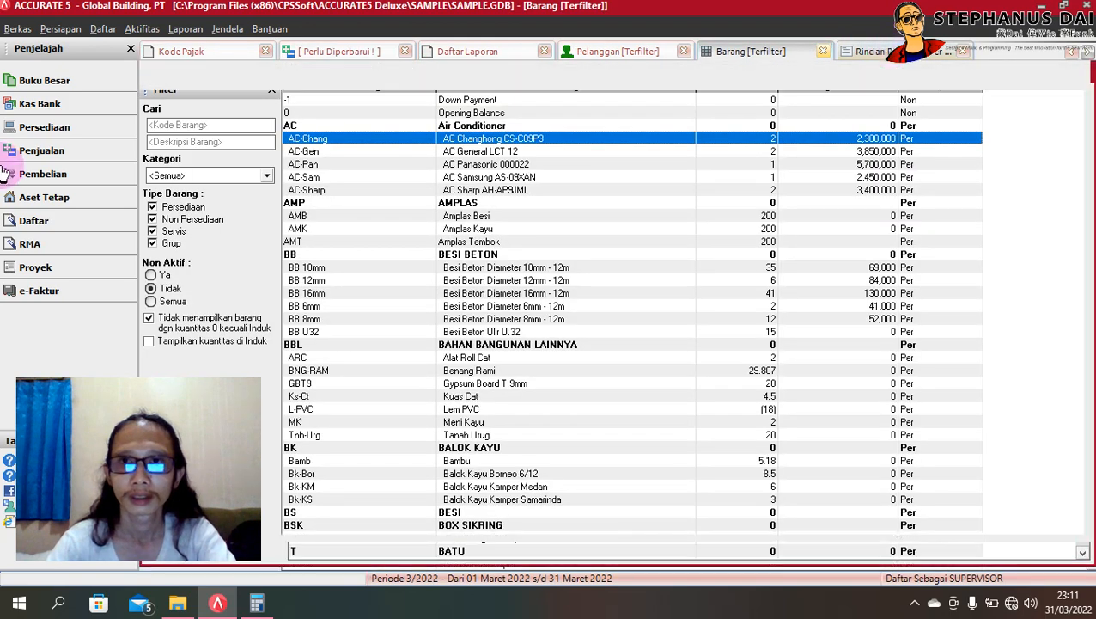
Step: Change the Name Tax1 Faktur filter of the Rincian Penjualan per Barang report to PPn11 and regenerate the report
{"action": "left_click", "coordinate": [885, 51]}
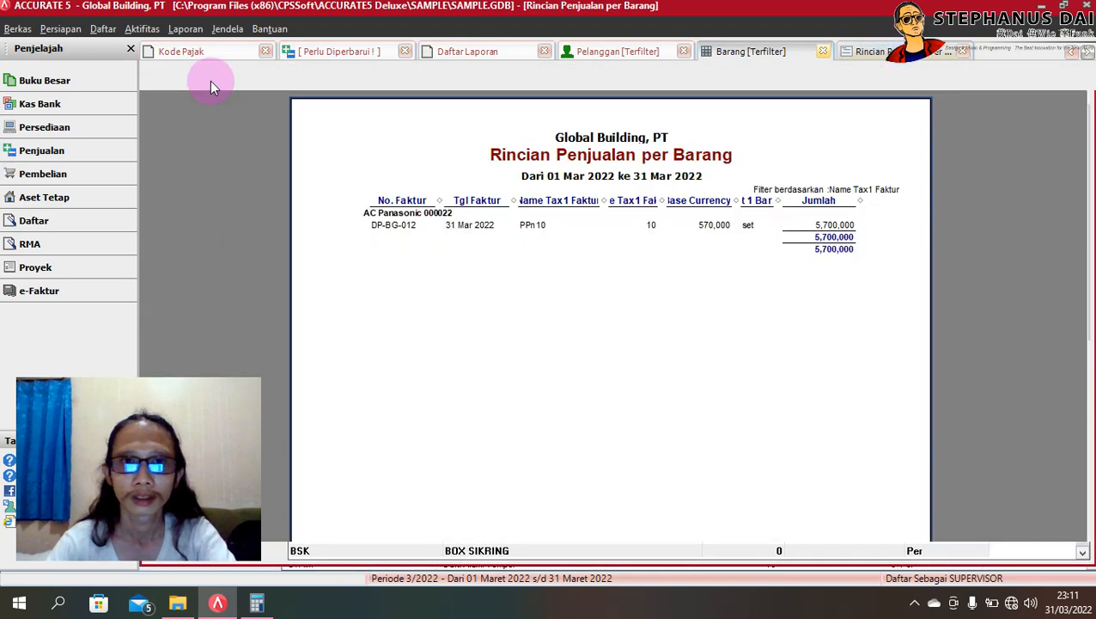
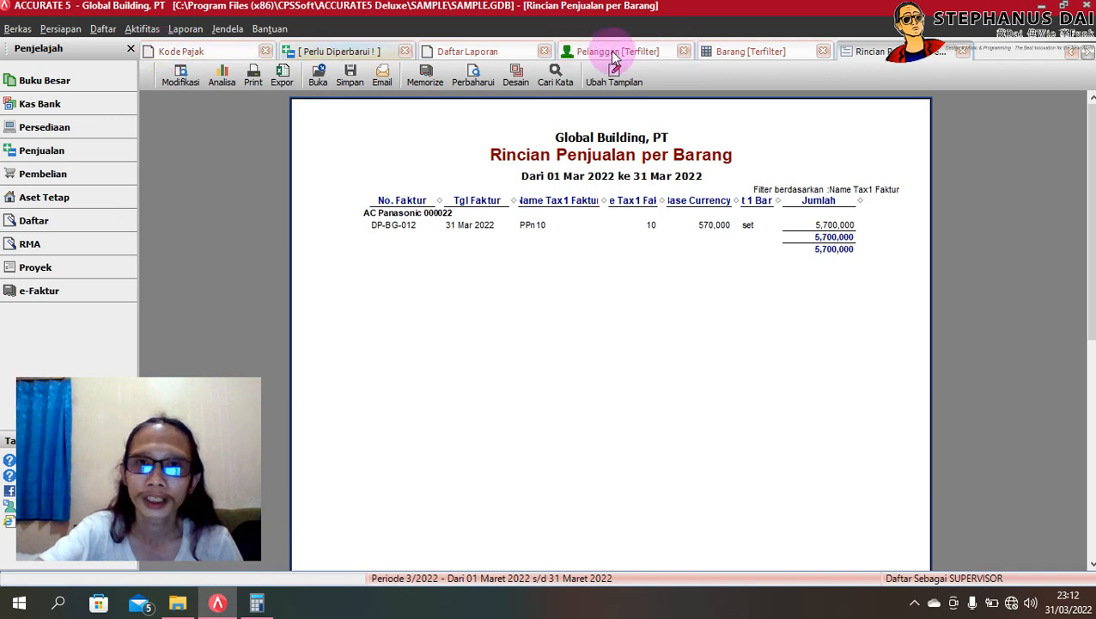
{"action": "left_click", "coordinate": [181, 58]}
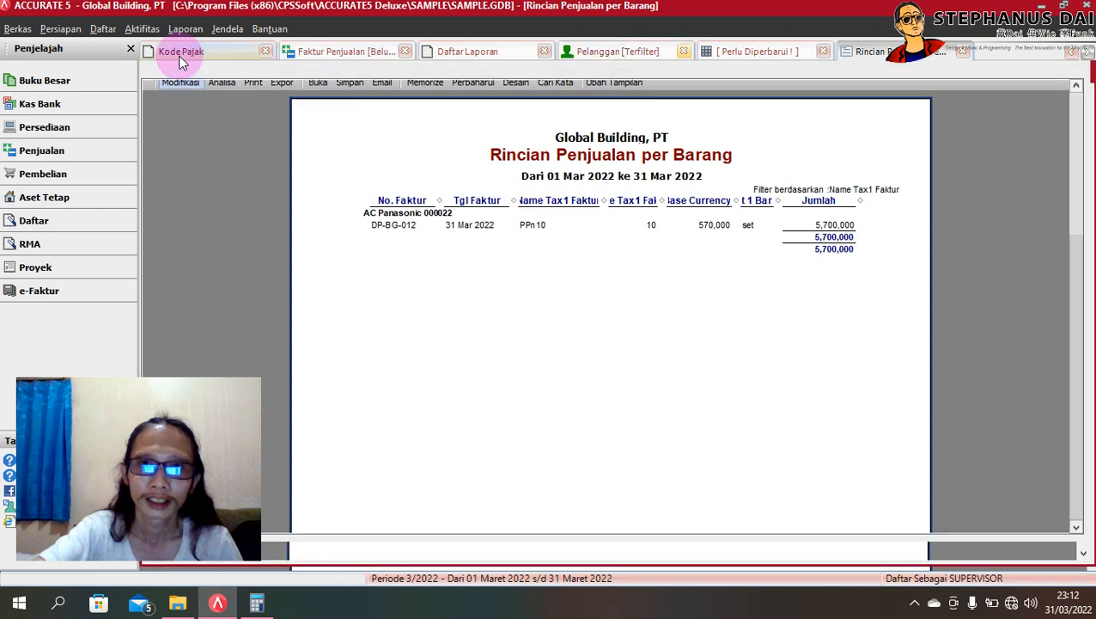
{"action": "left_click", "coordinate": [888, 55]}
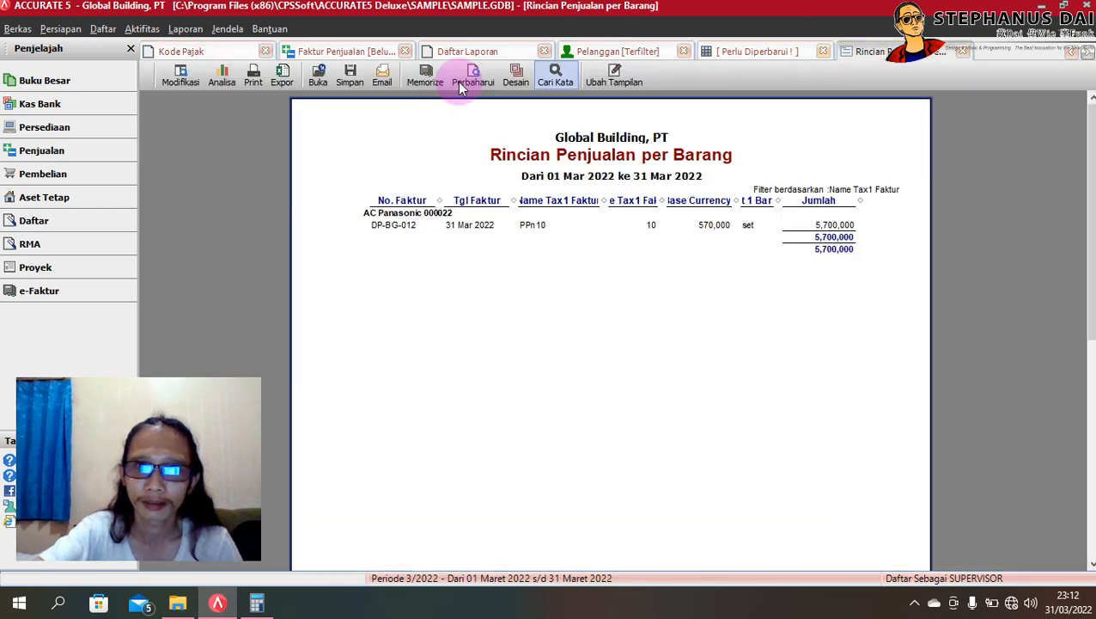
{"action": "left_click", "coordinate": [448, 80]}
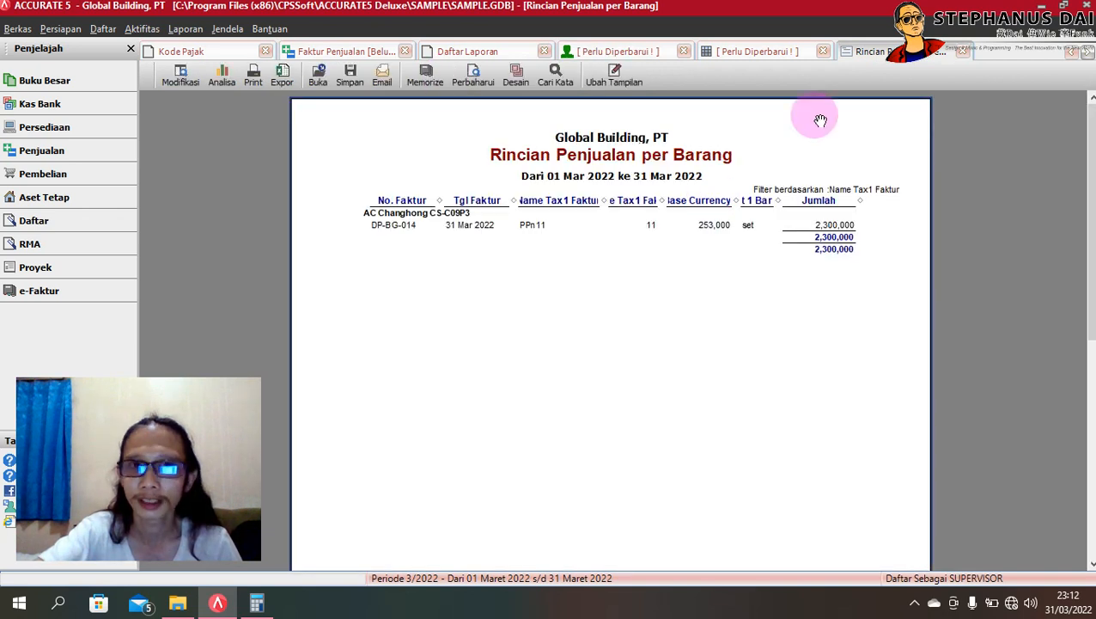
Step: Review the PPn10 and PPn11 entries in Kode Pajak alongside the item list, the invoice list and the Rincian Penjualan per Barang report
{"action": "left_click", "coordinate": [771, 54]}
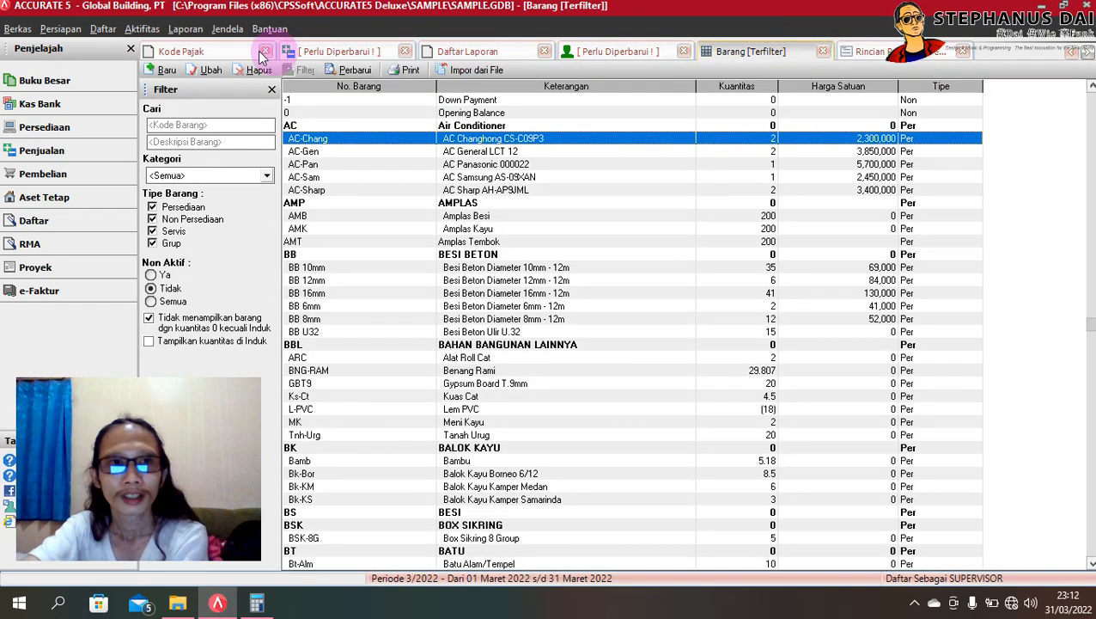
{"action": "left_click", "coordinate": [181, 51]}
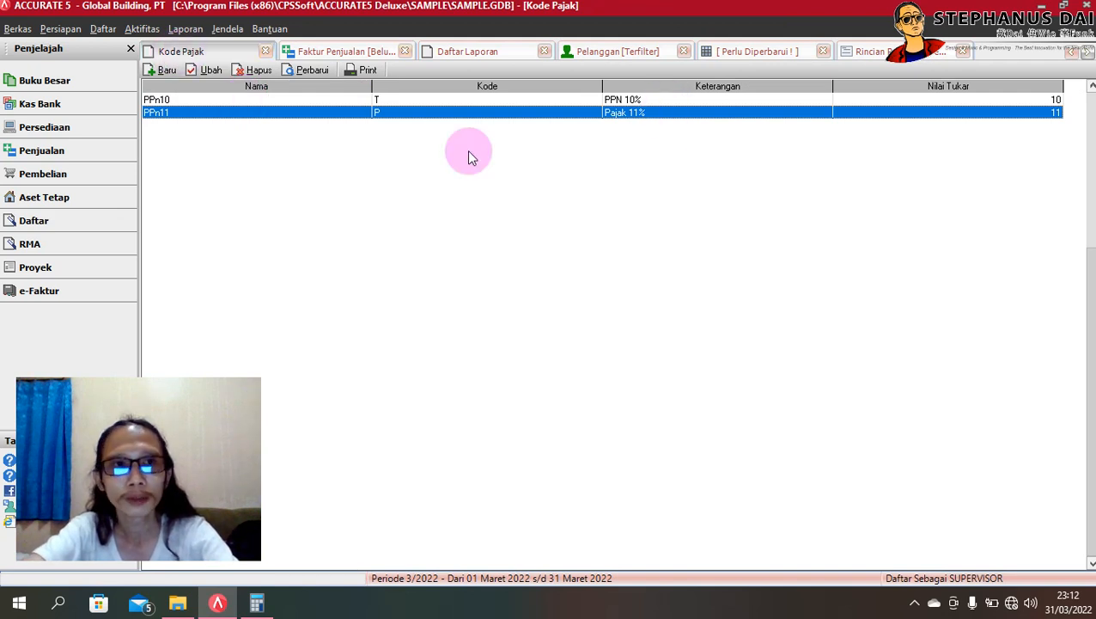
{"action": "left_click", "coordinate": [736, 52]}
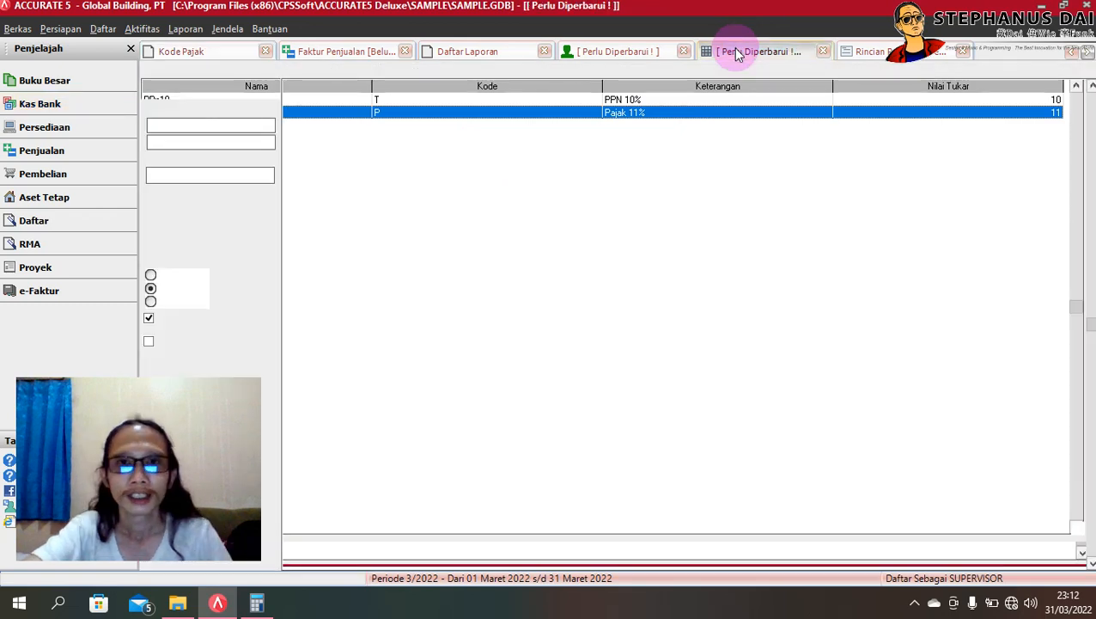
{"action": "left_click", "coordinate": [326, 52]}
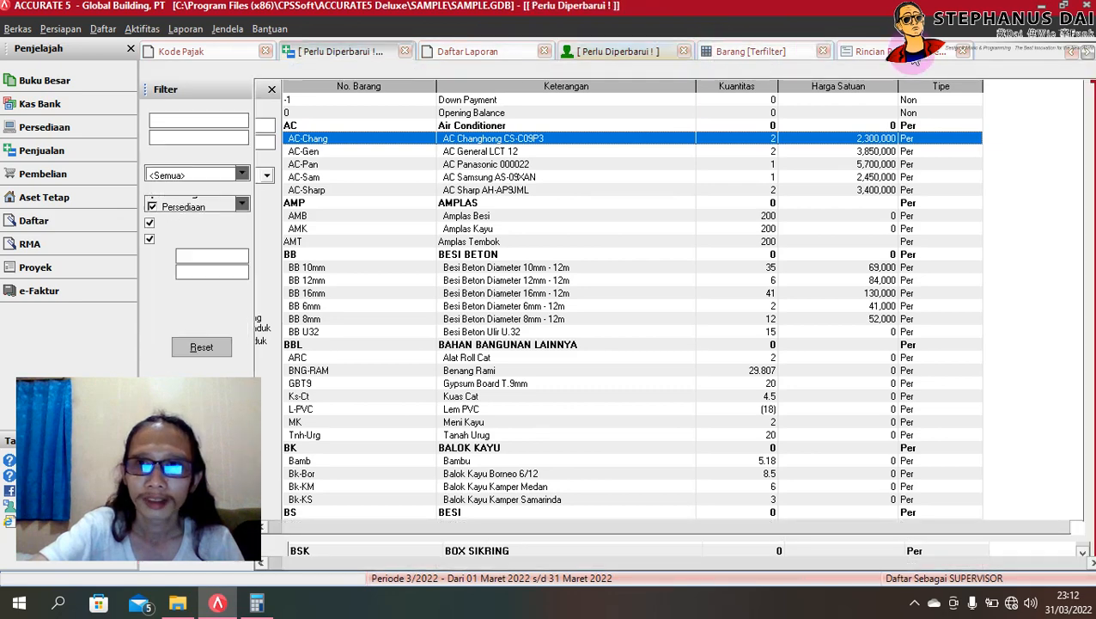
{"action": "left_click", "coordinate": [744, 52]}
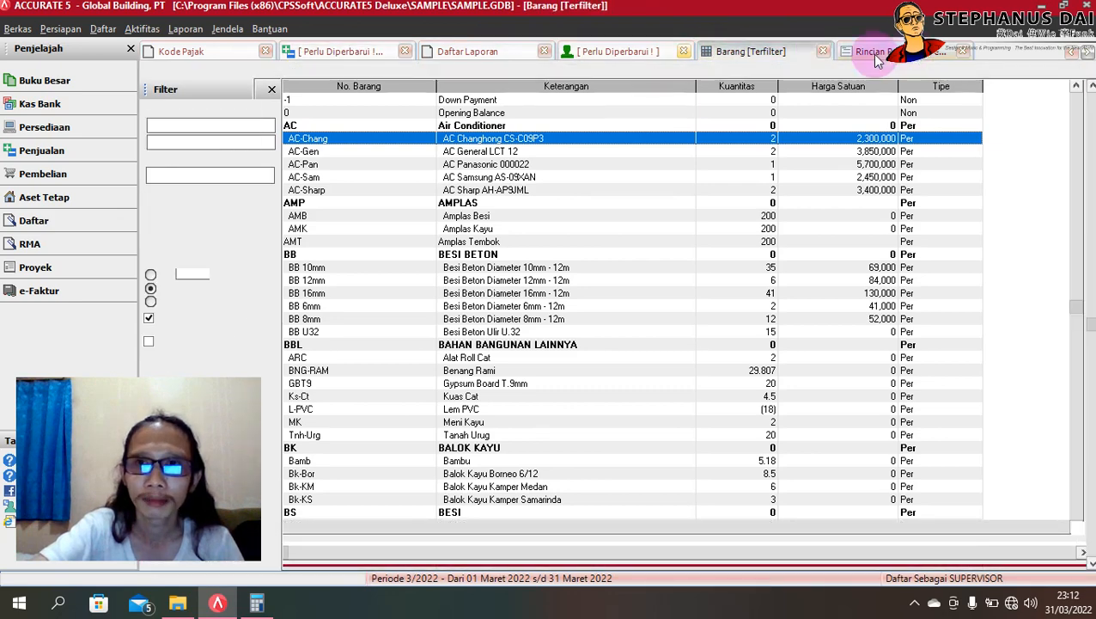
{"action": "left_click", "coordinate": [737, 54]}
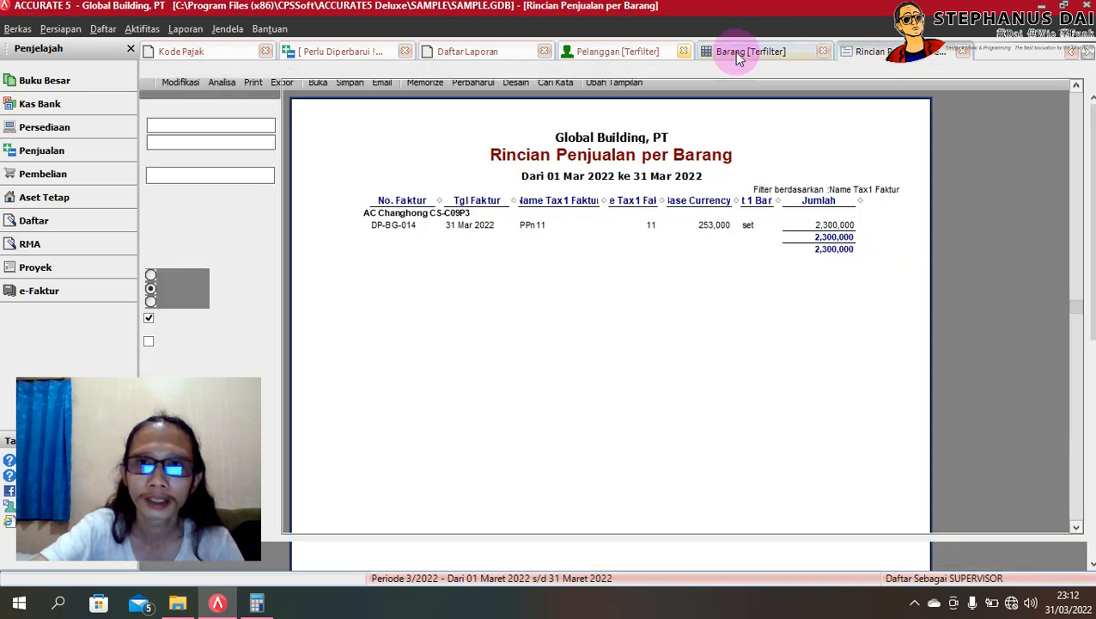
{"action": "left_click", "coordinate": [172, 52]}
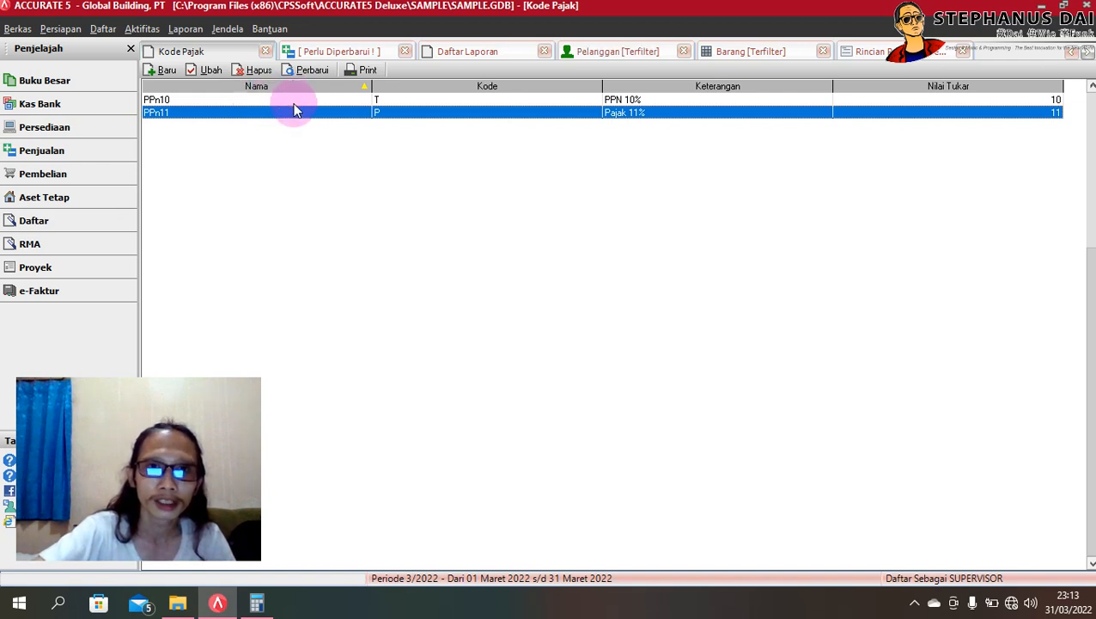
{"action": "left_click", "coordinate": [168, 101]}
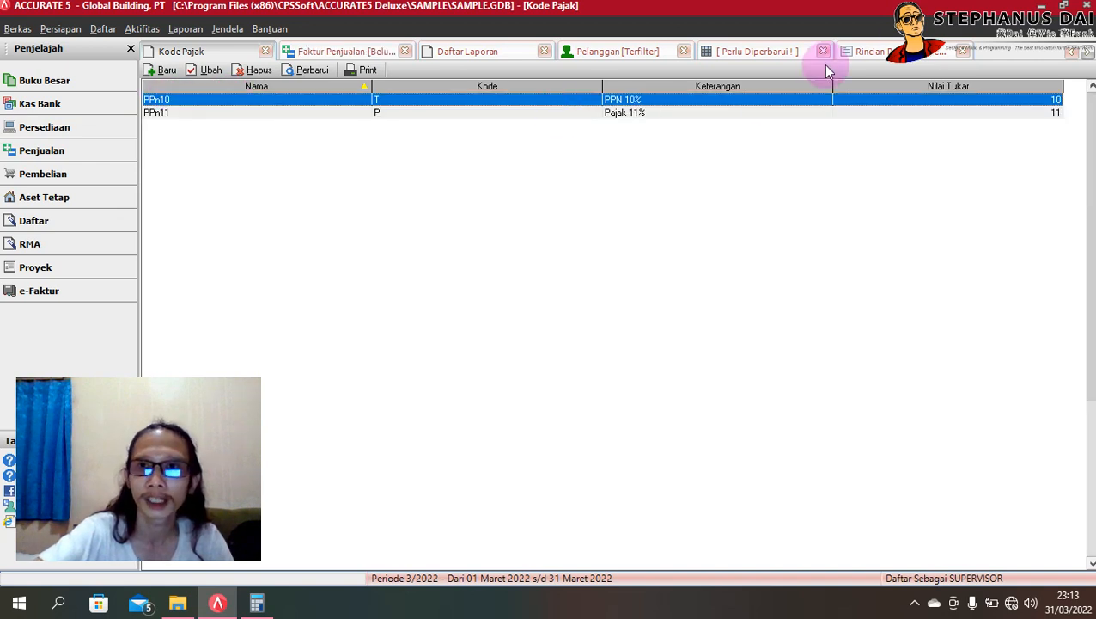
{"action": "left_click", "coordinate": [900, 50]}
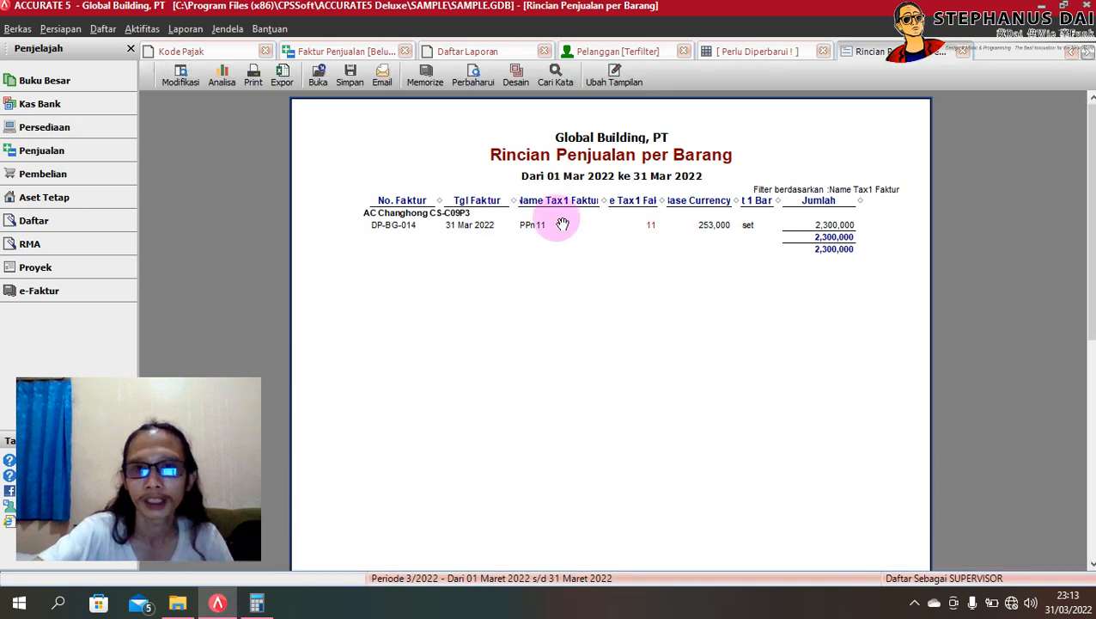
{"action": "left_click", "coordinate": [218, 48]}
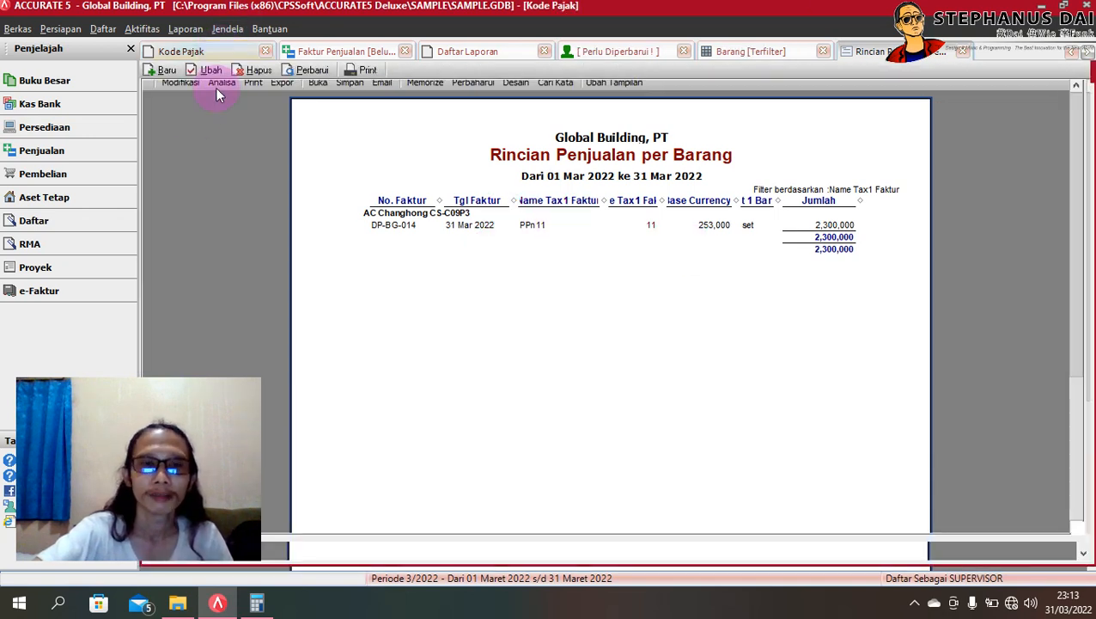
{"action": "left_click", "coordinate": [194, 115]}
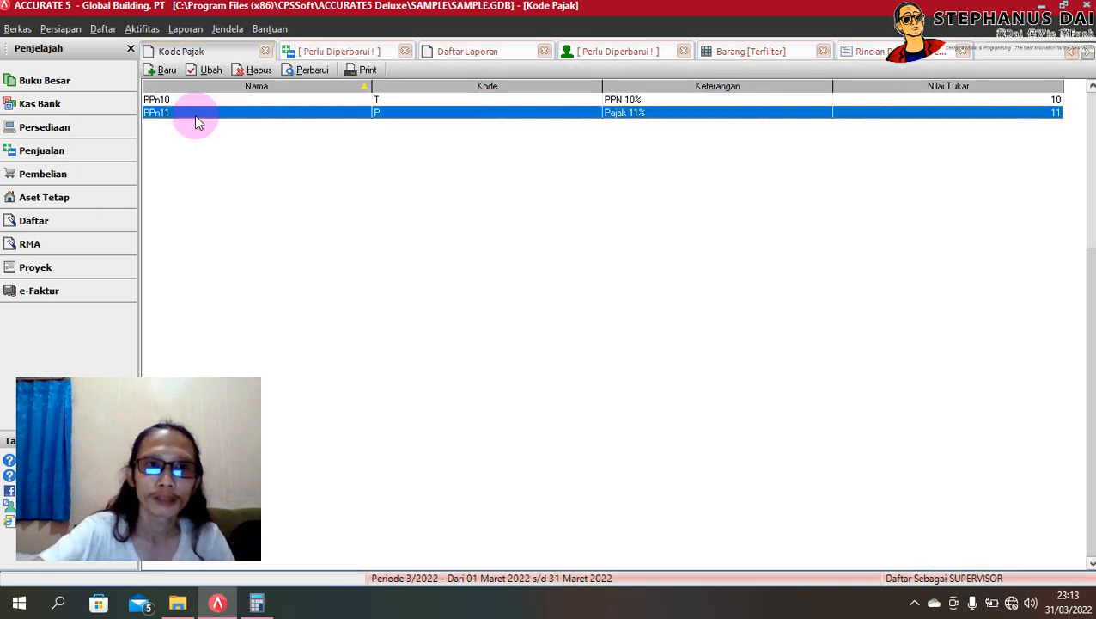
{"action": "left_click", "coordinate": [885, 52]}
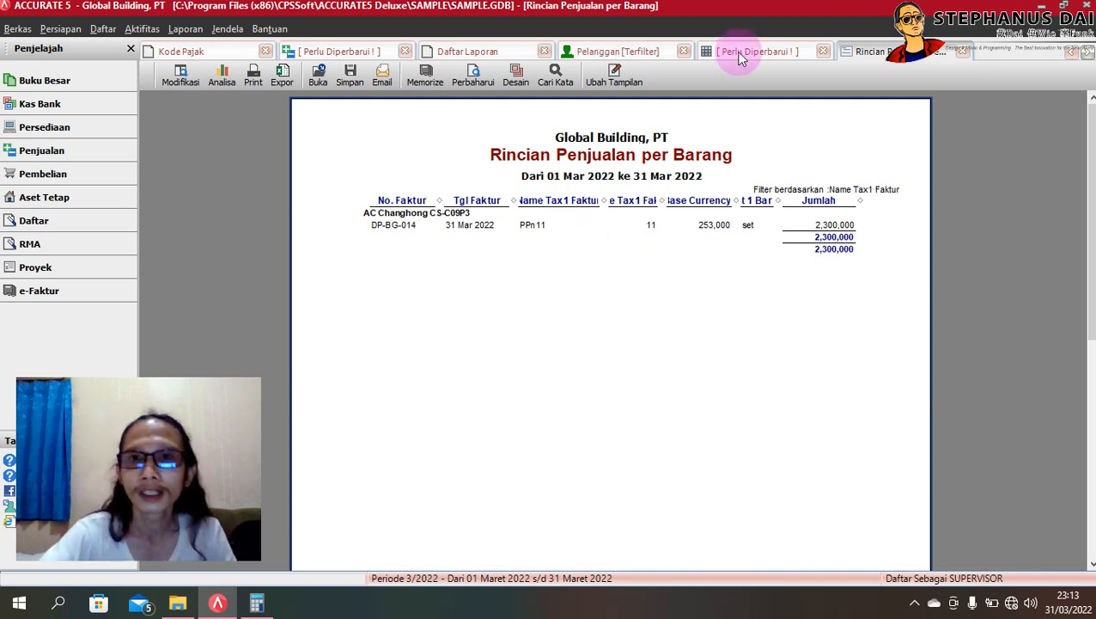
{"action": "left_click", "coordinate": [739, 53]}
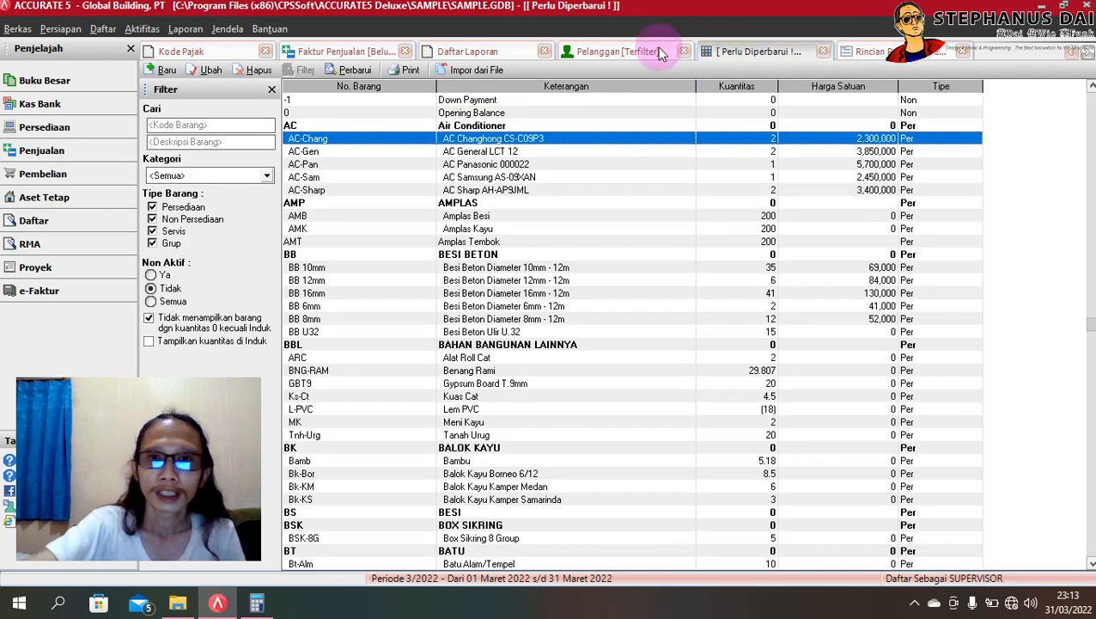
Step: Open customer Multi Jaya Makmur from the customer list and show its sales tax settings
{"action": "left_click", "coordinate": [662, 52]}
{"action": "left_click", "coordinate": [427, 232]}
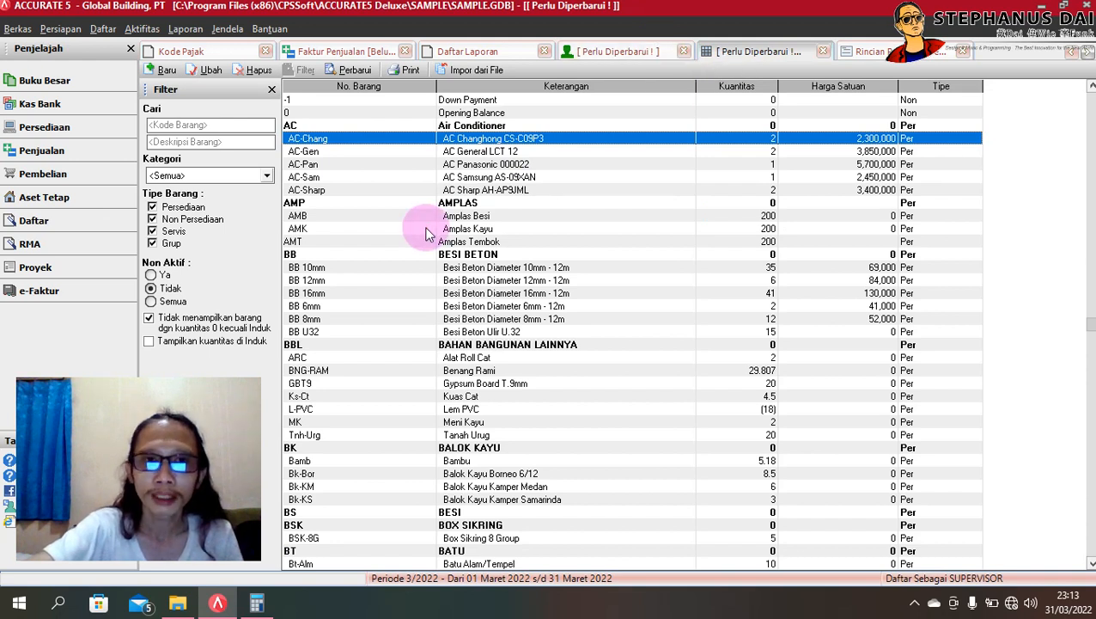
{"action": "left_click", "coordinate": [632, 51]}
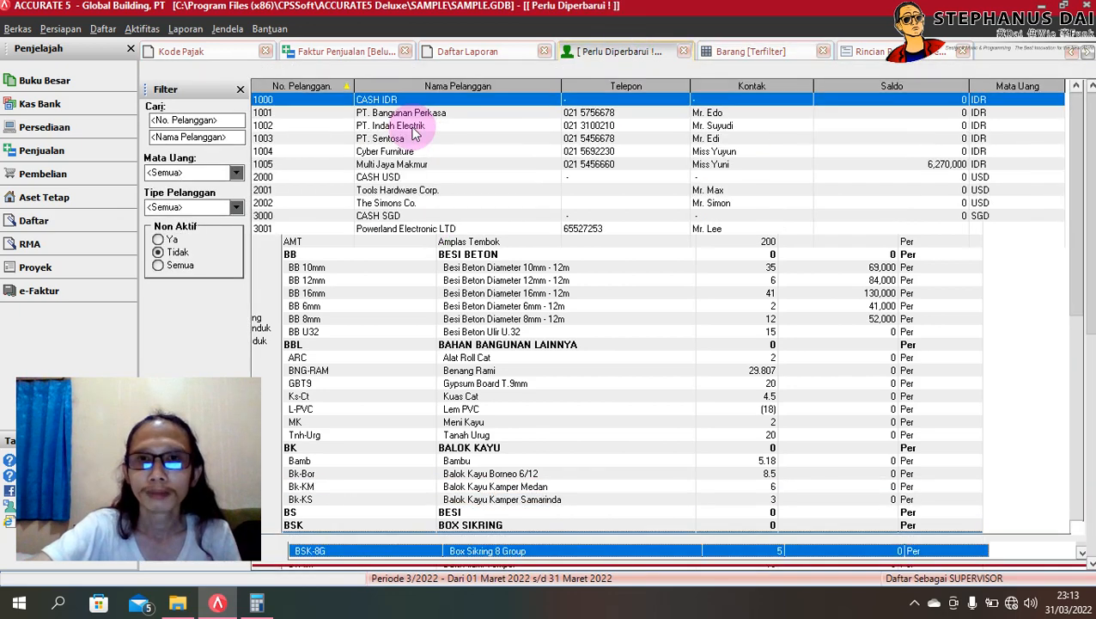
{"action": "left_click", "coordinate": [399, 165]}
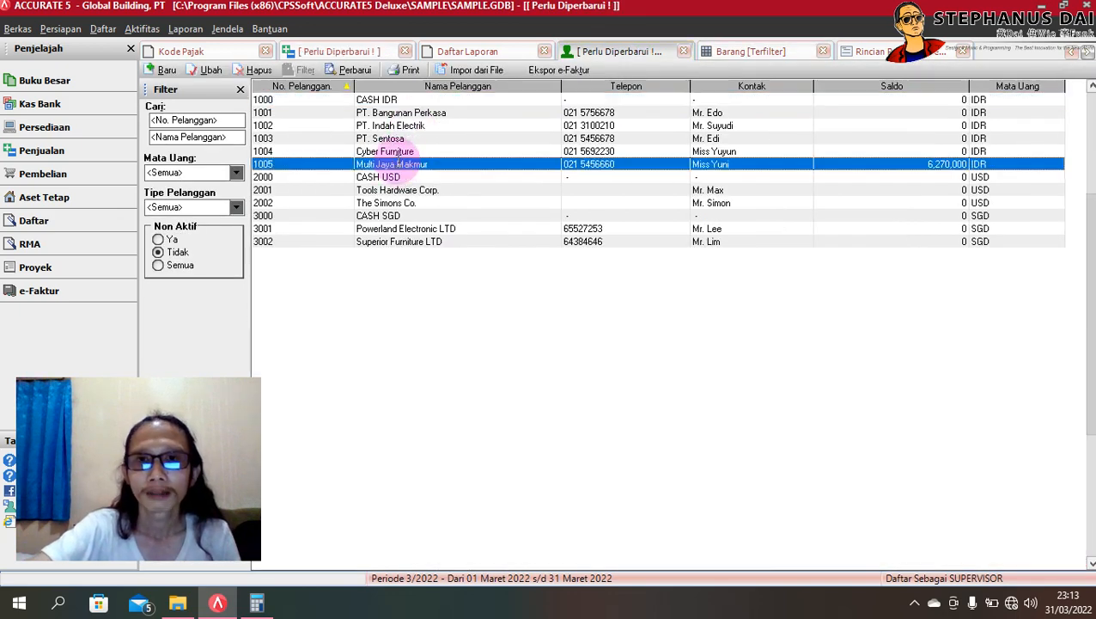
{"action": "double_click", "coordinate": [399, 164]}
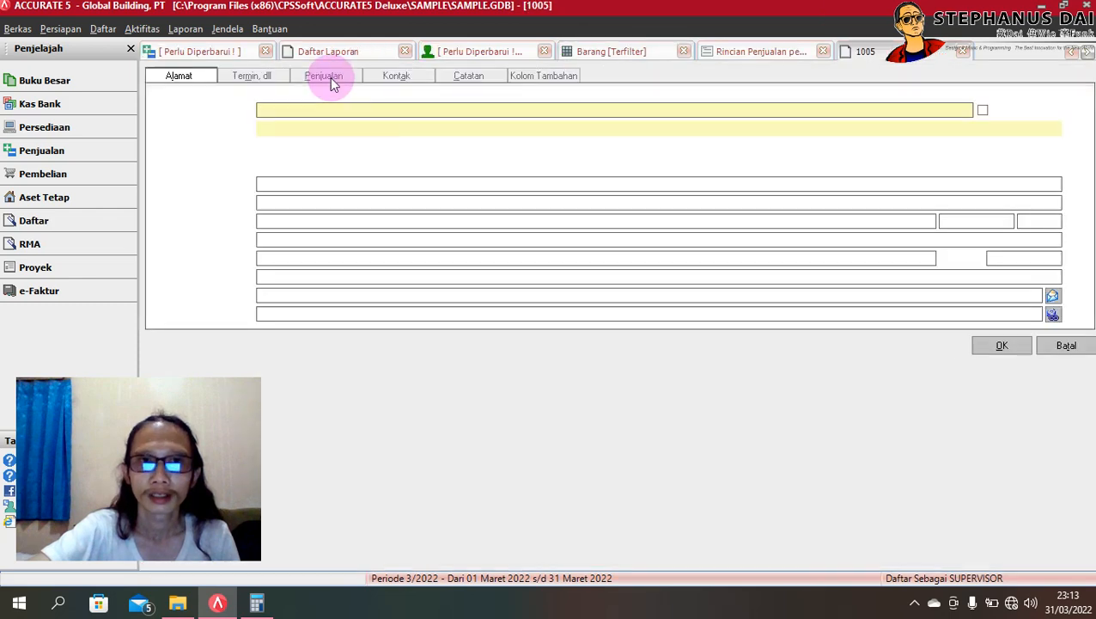
{"action": "left_click", "coordinate": [330, 78]}
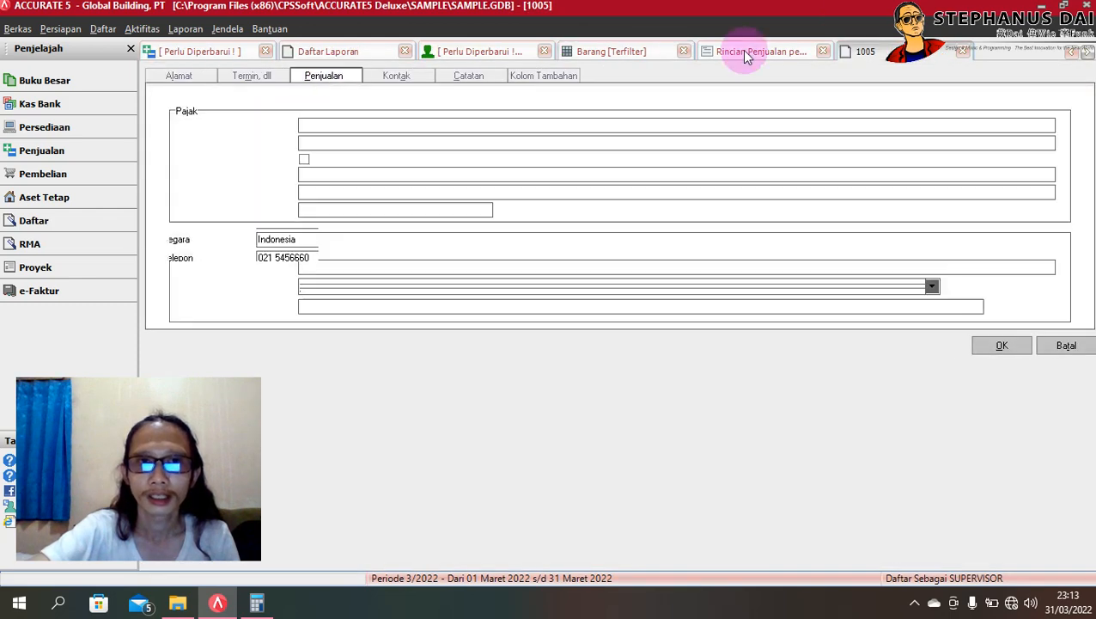
Step: Set both the sales and purchase tax codes of item AC Panasonic 000022 to P and save the item
{"action": "left_click", "coordinate": [602, 51]}
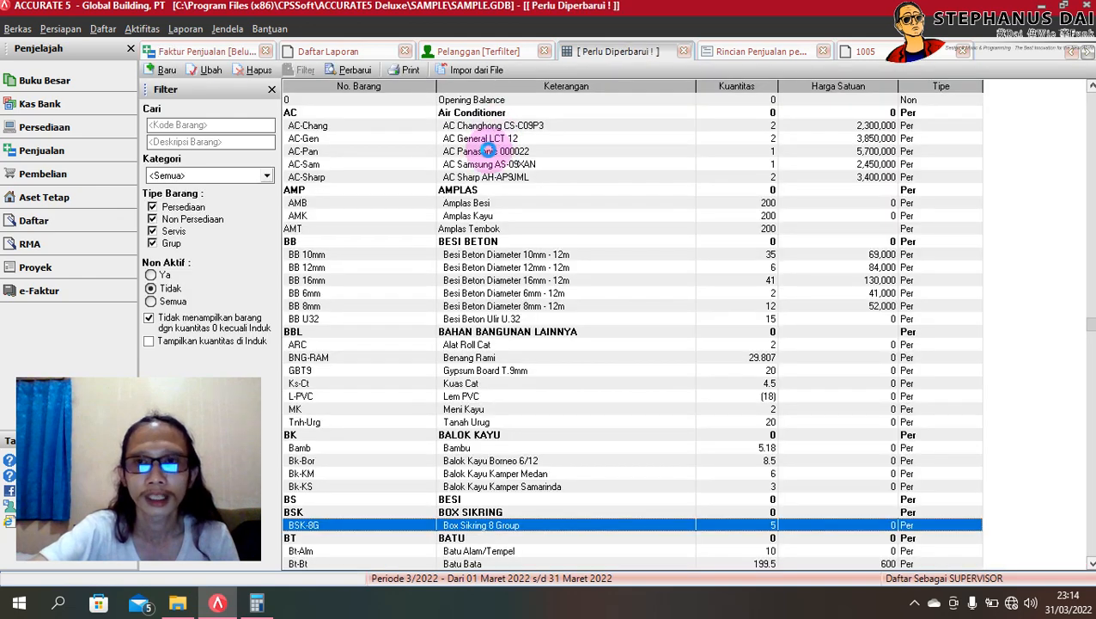
{"action": "double_click", "coordinate": [487, 151]}
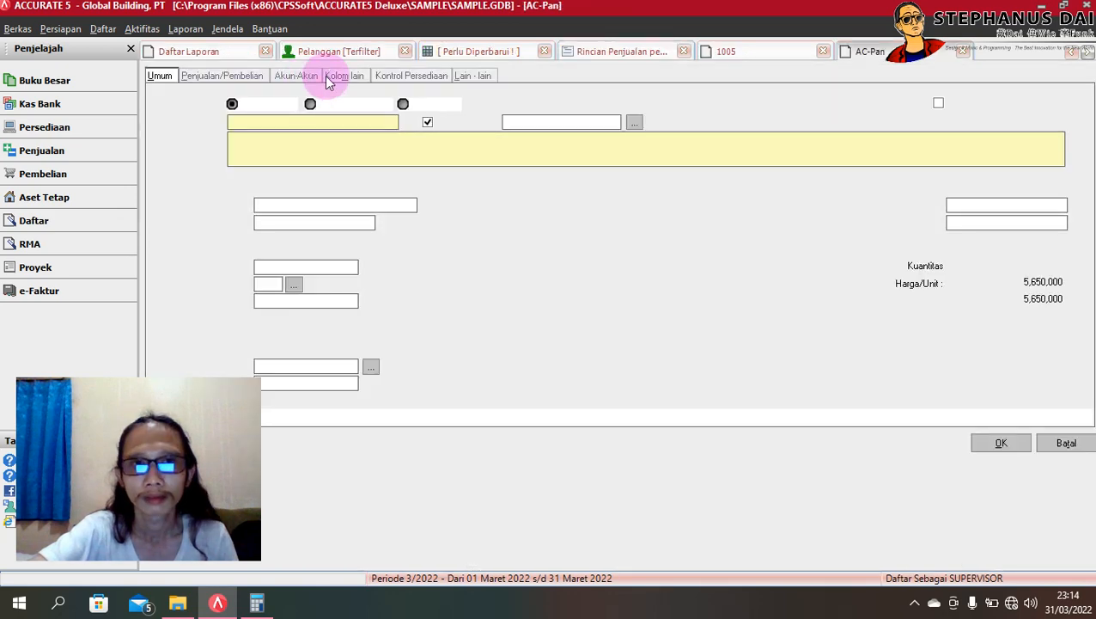
{"action": "left_click", "coordinate": [244, 76]}
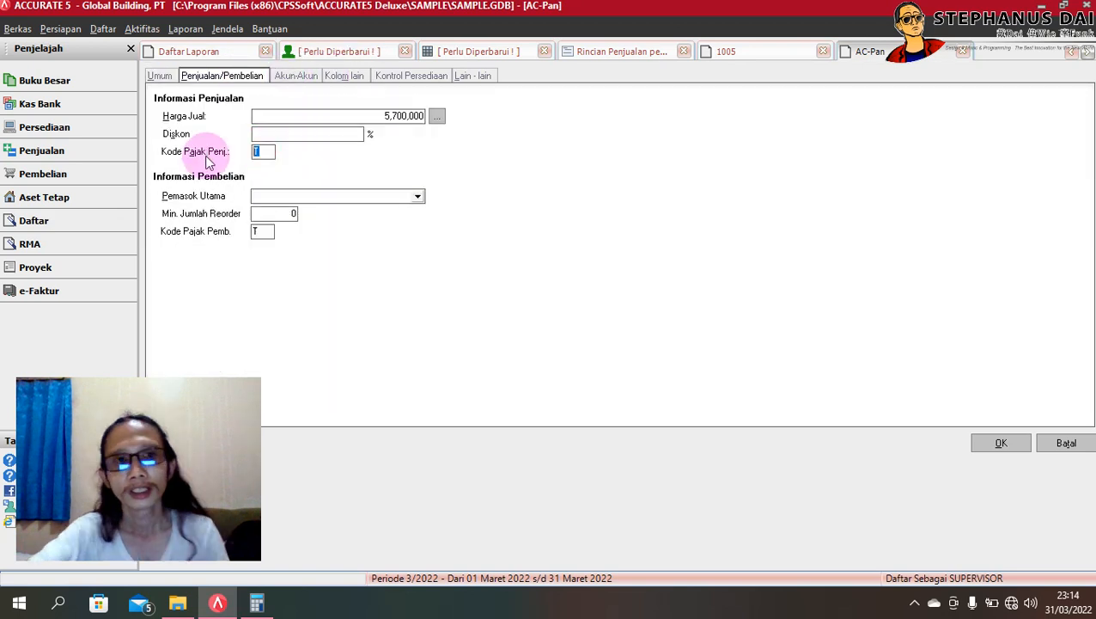
{"action": "type", "text": "P"}
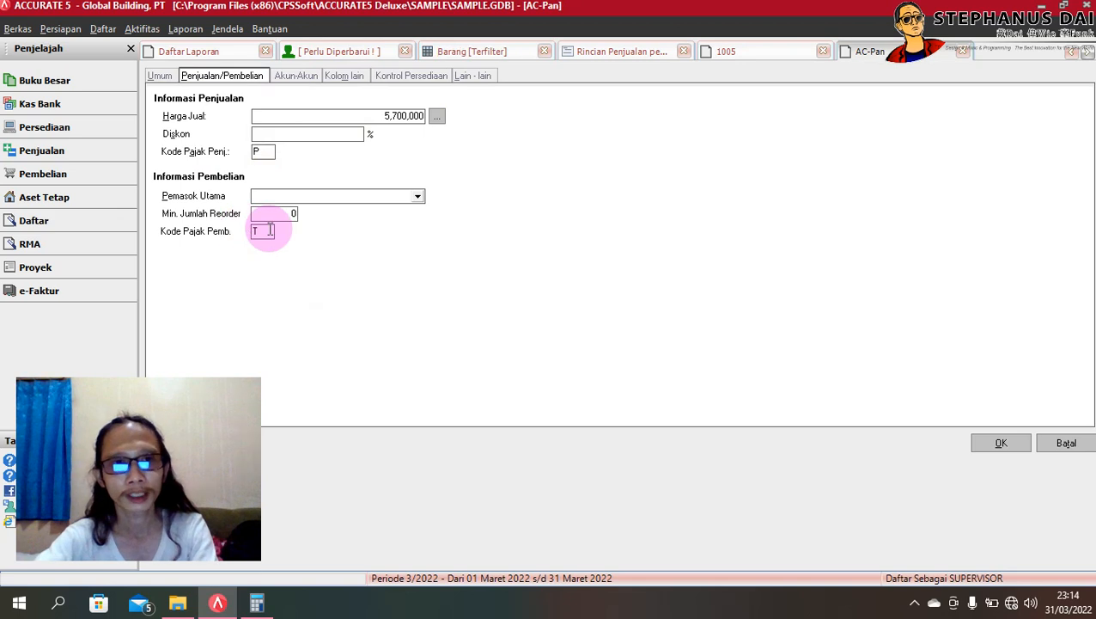
{"action": "double_click", "coordinate": [266, 230]}
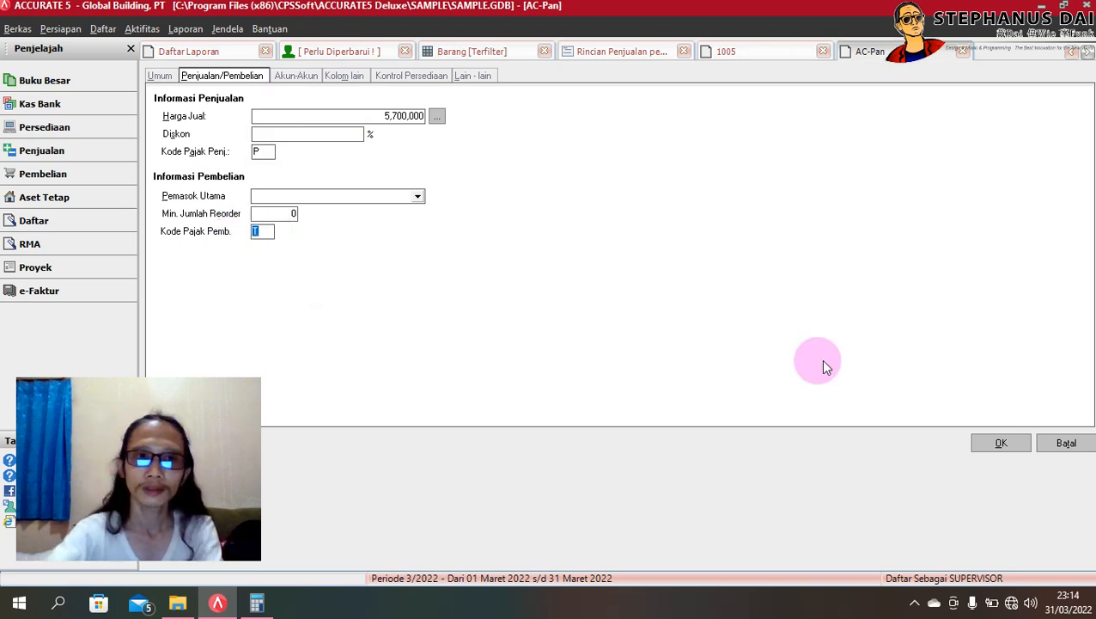
{"action": "type", "text": "P"}
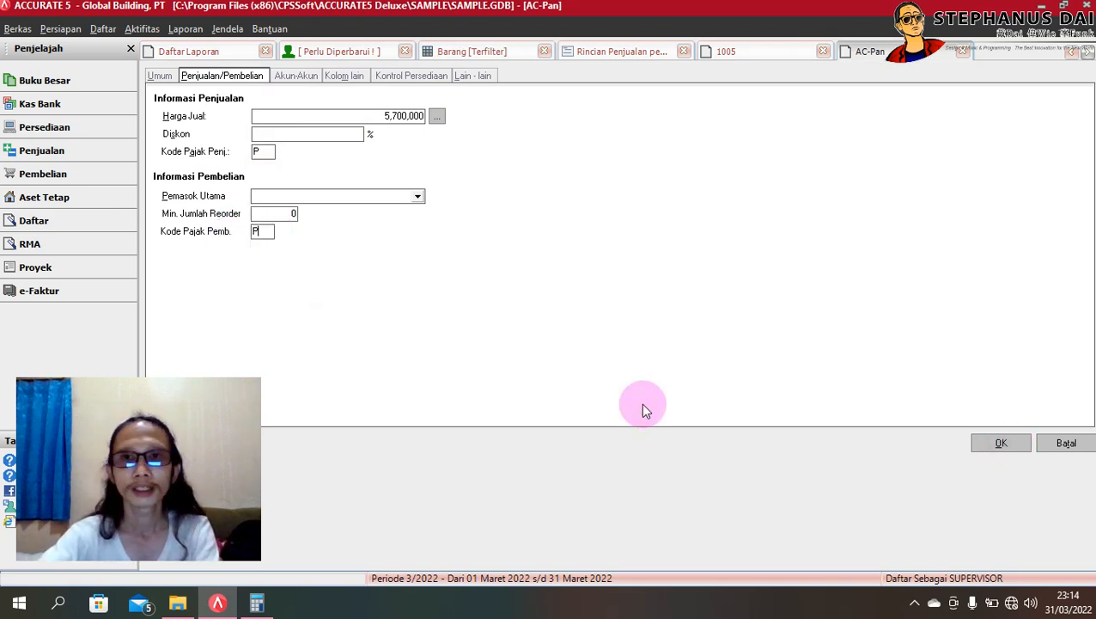
{"action": "left_click", "coordinate": [1001, 443]}
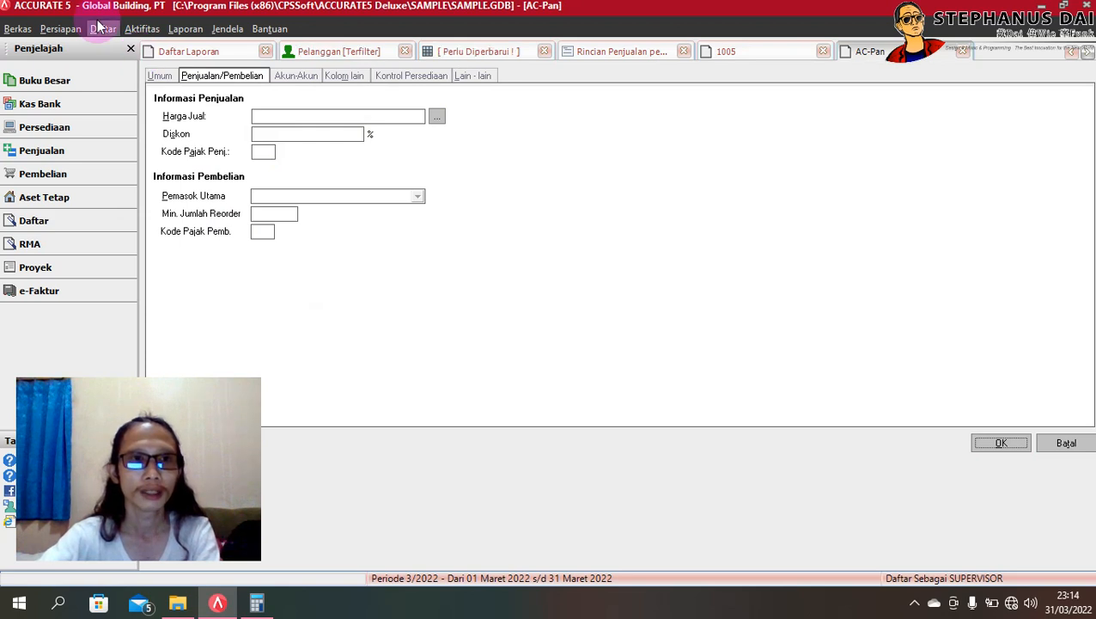
Step: Return to the open record of customer Multi Jaya Makmur, then save and close it
{"action": "left_click", "coordinate": [618, 41]}
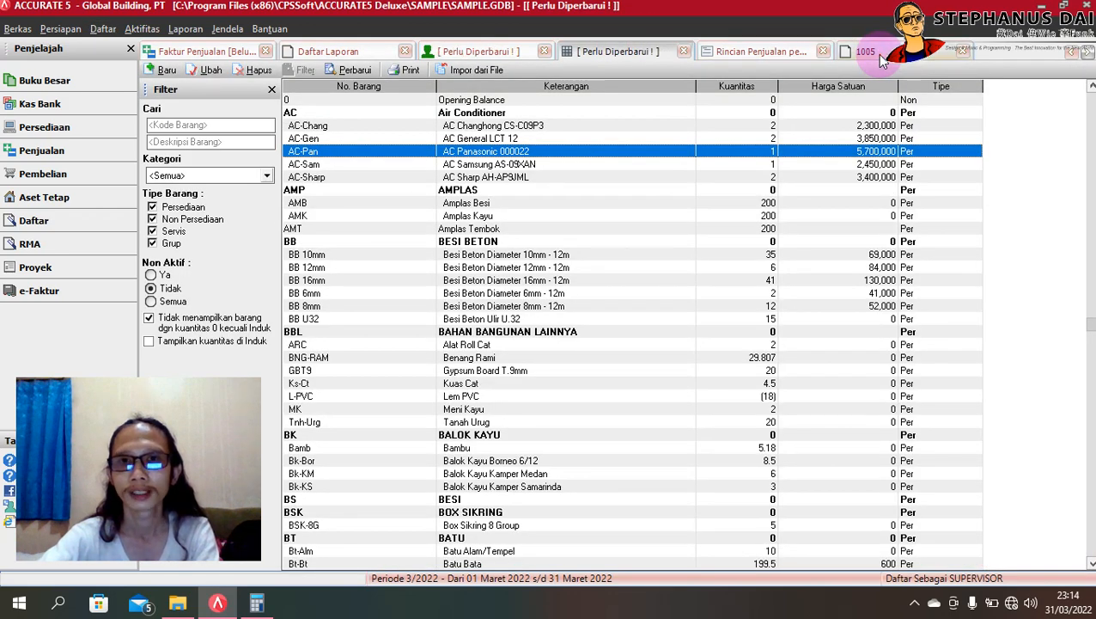
{"action": "left_click", "coordinate": [881, 55]}
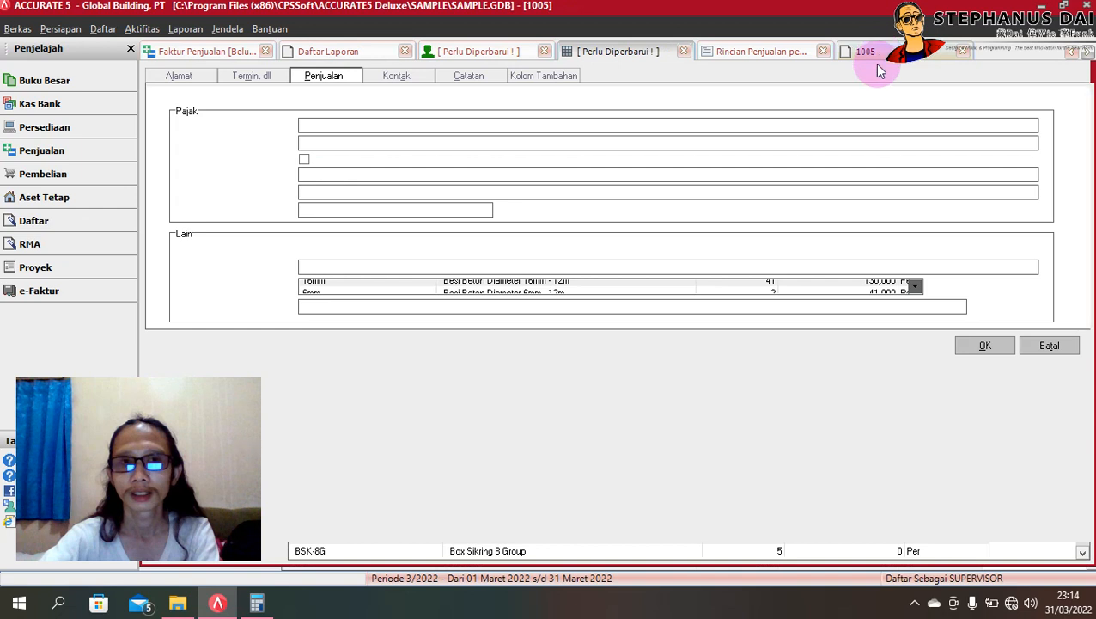
{"action": "left_click", "coordinate": [1000, 346]}
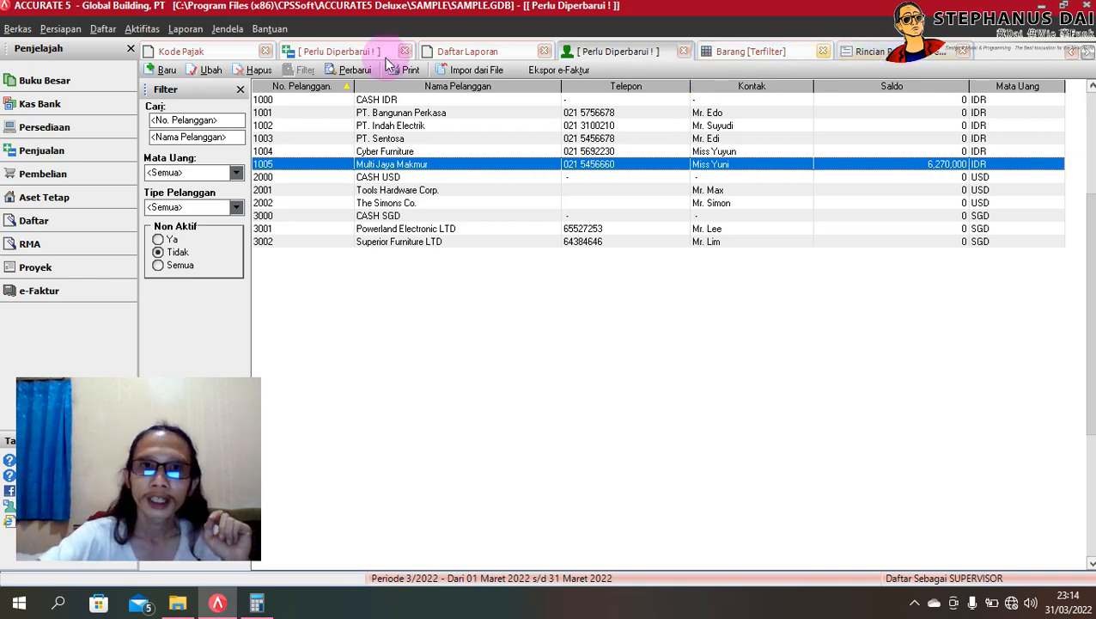
Step: Review the Rincian Penjualan per Barang report filtered by PPn11 and return to the list of reports
{"action": "left_click", "coordinate": [475, 52]}
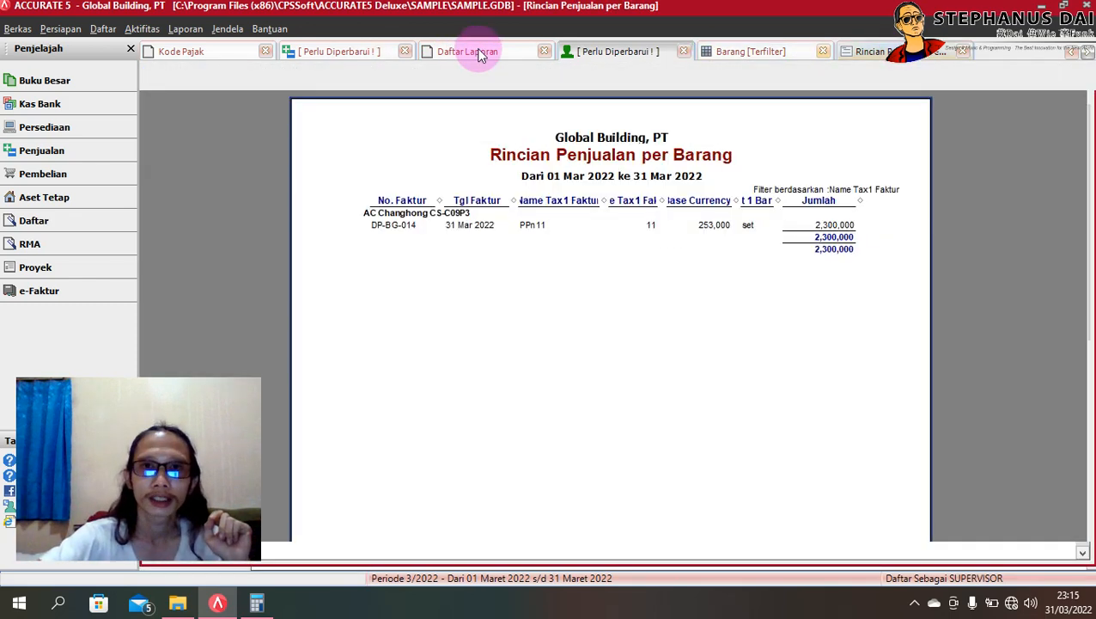
{"action": "left_click", "coordinate": [479, 54]}
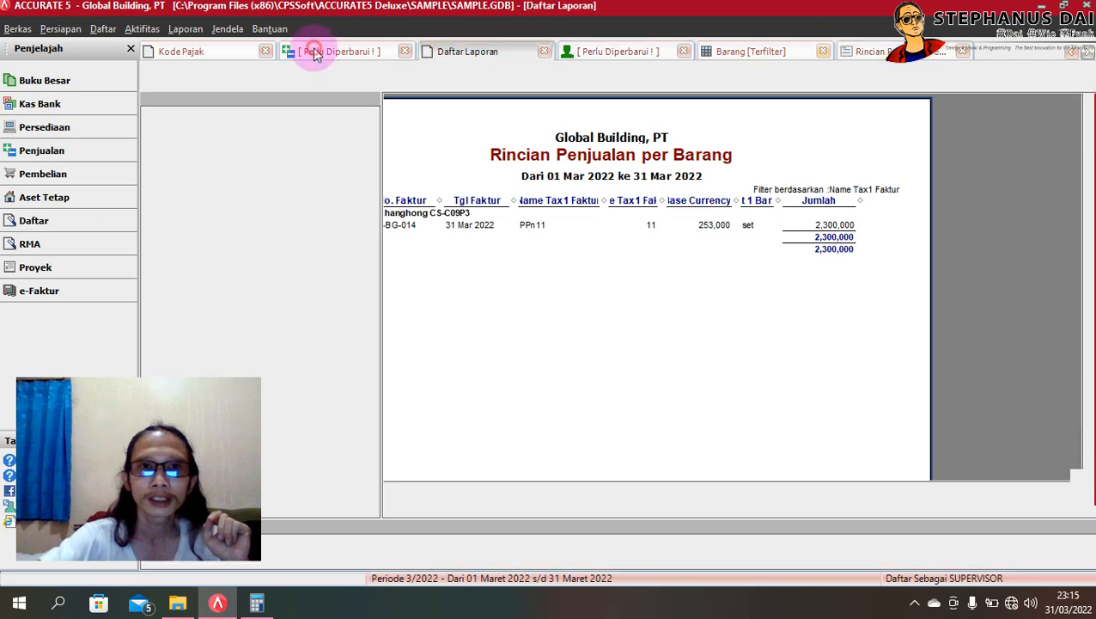